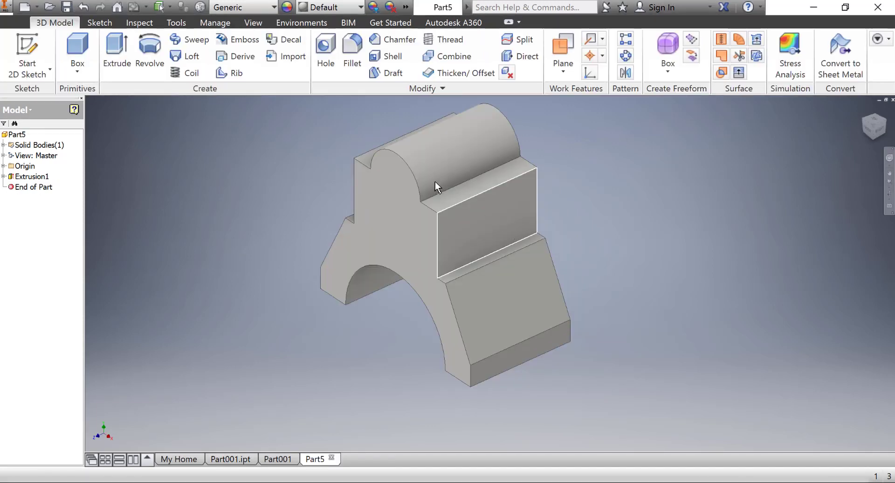
Create a work plane offset inward from the upper vertical side face of the extruded body
{"action": "left_click", "coordinate": [280, 459]}
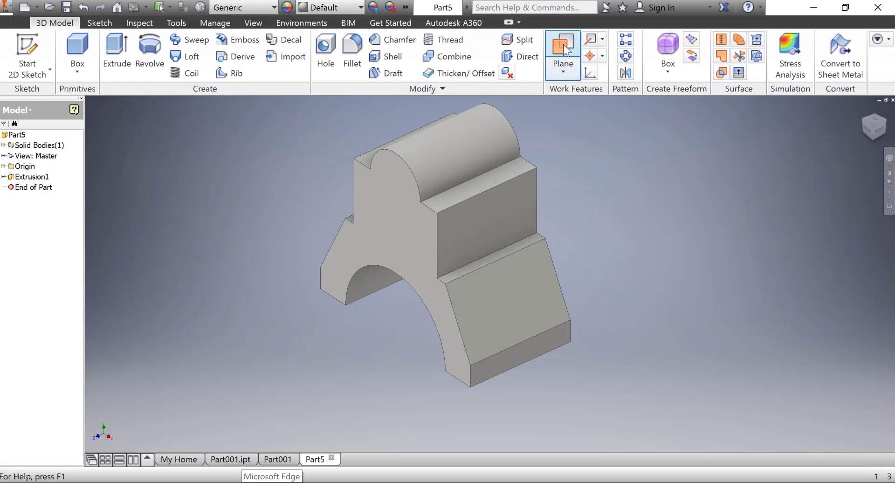
{"action": "left_click", "coordinate": [564, 77]}
{"action": "left_click", "coordinate": [435, 122]}
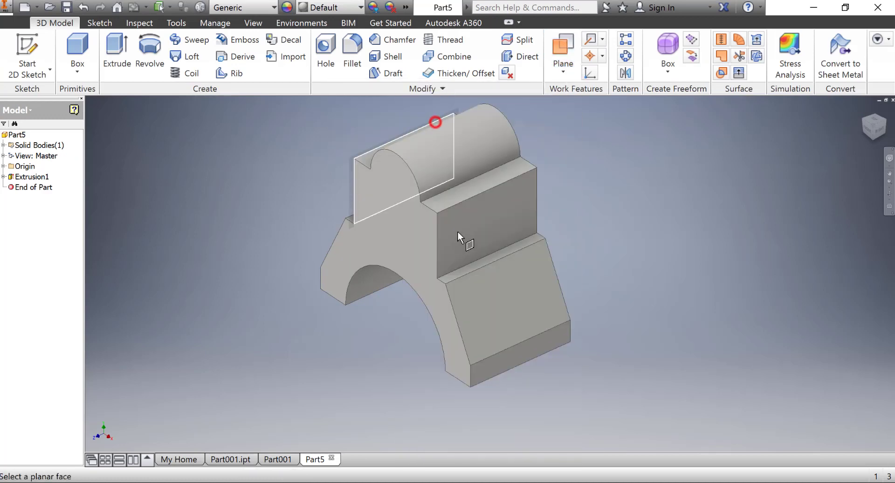
{"action": "left_click", "coordinate": [466, 232]}
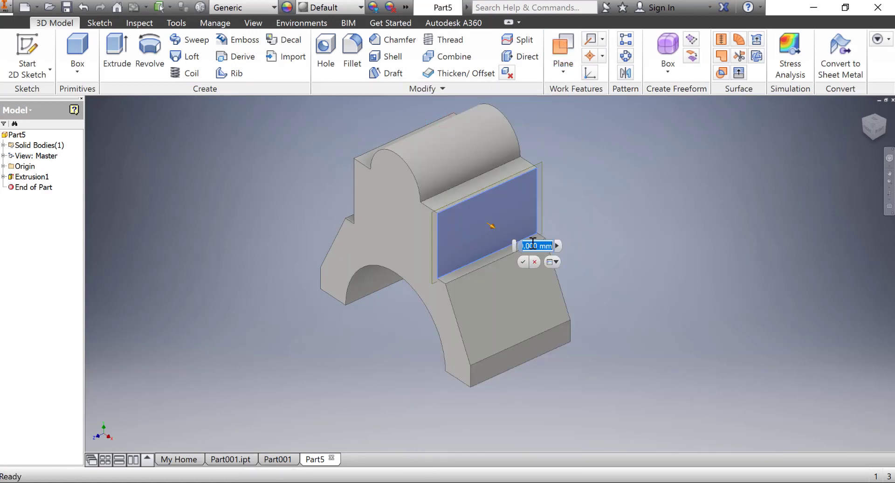
{"action": "key", "text": "Return"}
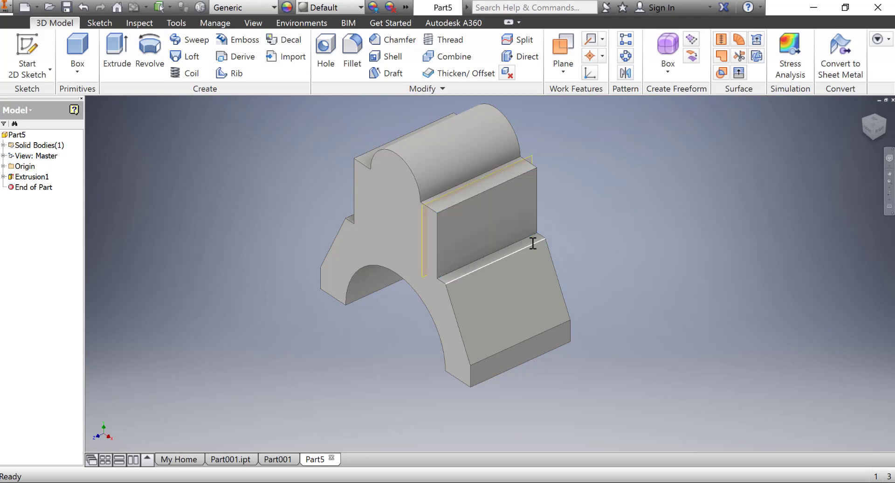
{"action": "left_click", "coordinate": [466, 184]}
{"action": "left_click", "coordinate": [489, 181]}
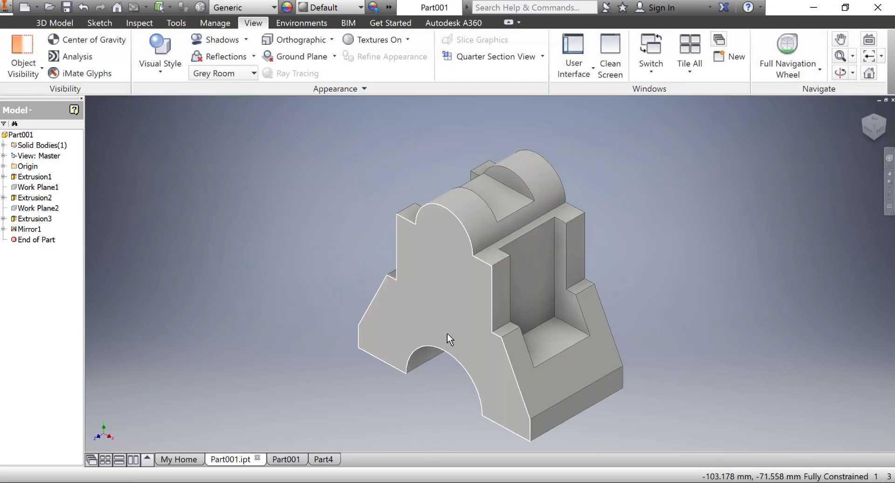
Examine the dimensioned front, top and isometric views on the Part001 drawing sheet
{"action": "left_click", "coordinate": [301, 457]}
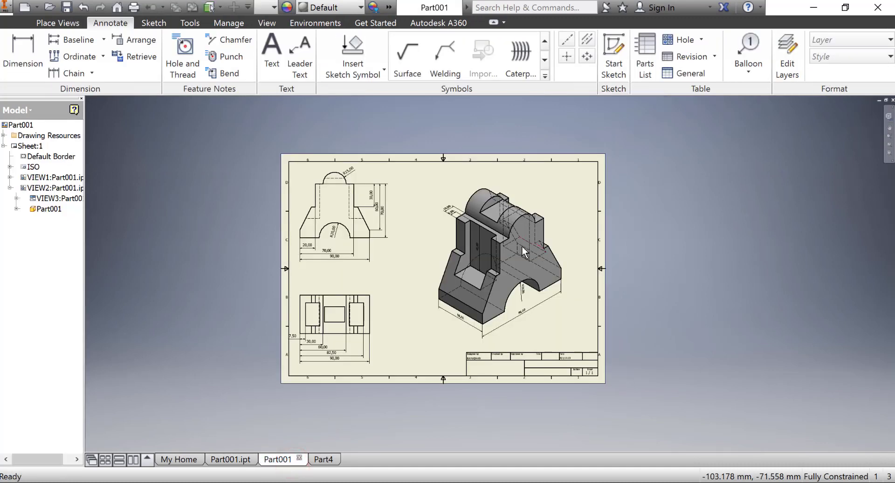
{"action": "scroll", "coordinate": [513, 247], "scroll_direction": "down", "scroll_amount": 2}
{"action": "scroll", "coordinate": [398, 251], "scroll_direction": "down", "scroll_amount": 2}
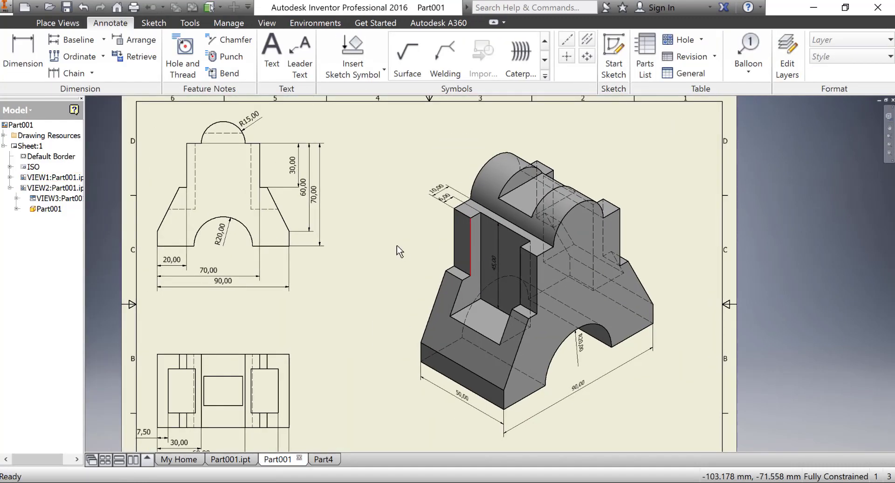
{"action": "key", "text": "Home"}
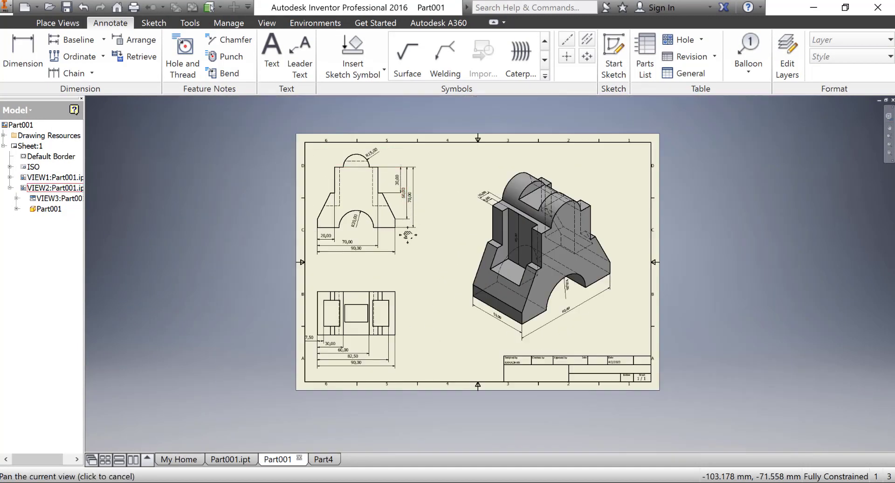
{"action": "scroll", "coordinate": [385, 229], "scroll_direction": "down", "scroll_amount": 2}
{"action": "scroll", "coordinate": [350, 159], "scroll_direction": "down", "scroll_amount": 2}
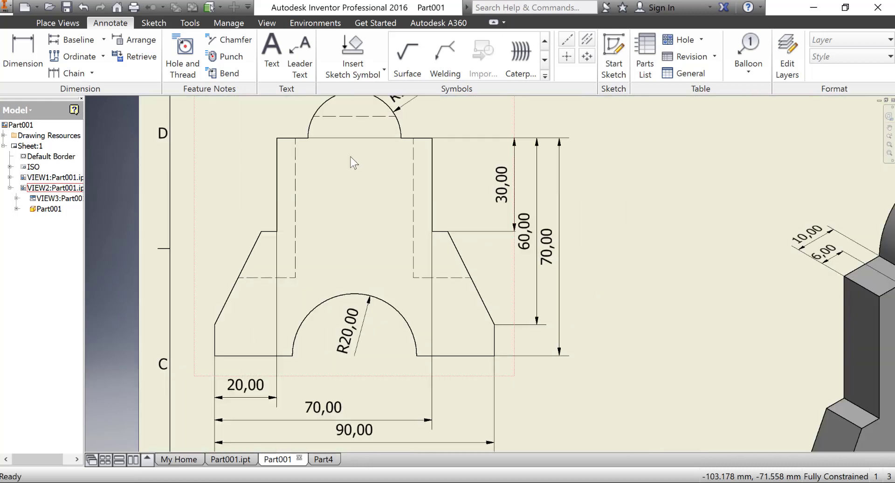
{"action": "middle_click_drag", "start_coordinate": [368, 199], "coordinate": [368, 253]}
{"action": "scroll", "coordinate": [395, 222], "scroll_direction": "up", "scroll_amount": 3}
{"action": "middle_click_drag", "start_coordinate": [468, 249], "coordinate": [406, 206]}
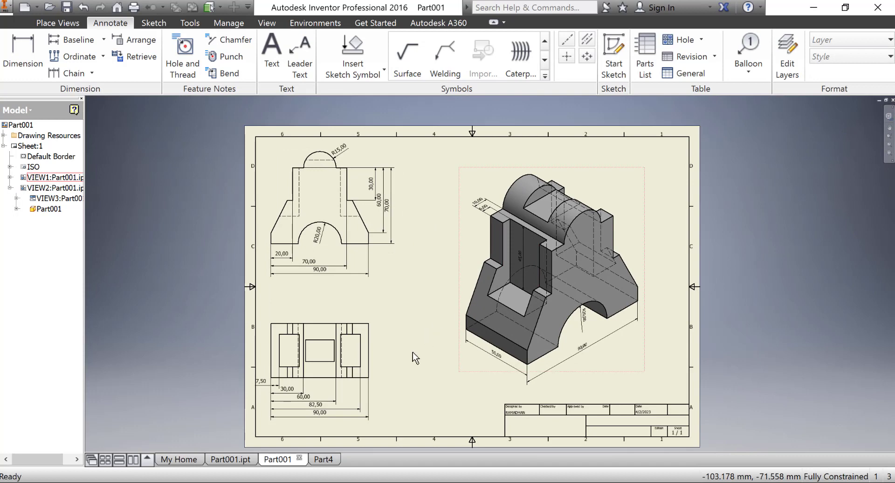
Examine the finished model in Part001.ipt from a tilted front angle
{"action": "left_click", "coordinate": [334, 459]}
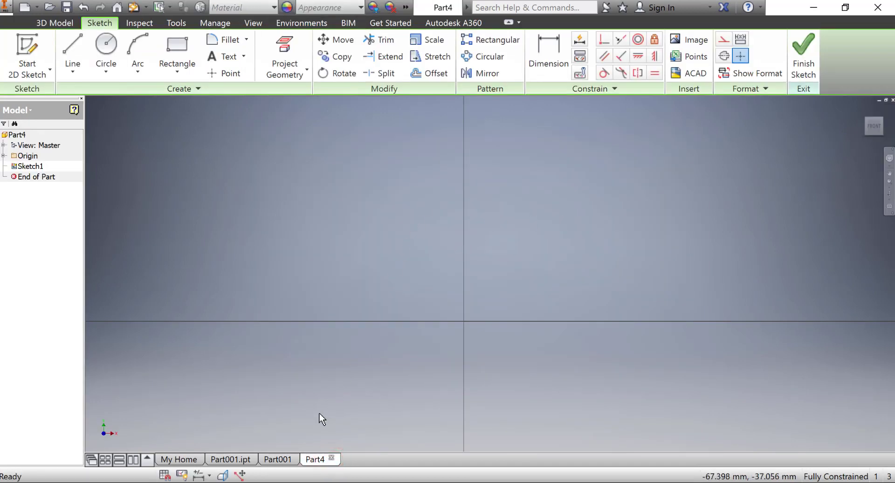
{"action": "left_click", "coordinate": [231, 459]}
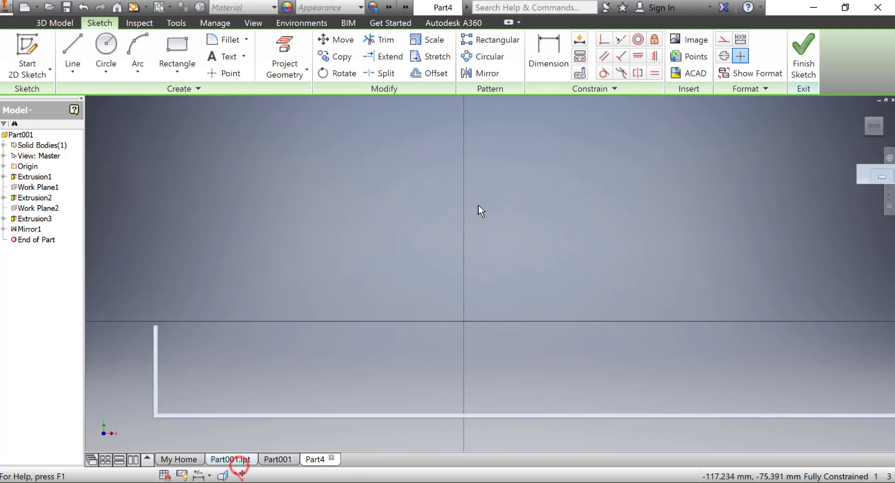
{"action": "middle_click_drag", "start_coordinate": [503, 222], "coordinate": [569, 335], "text": "shift"}
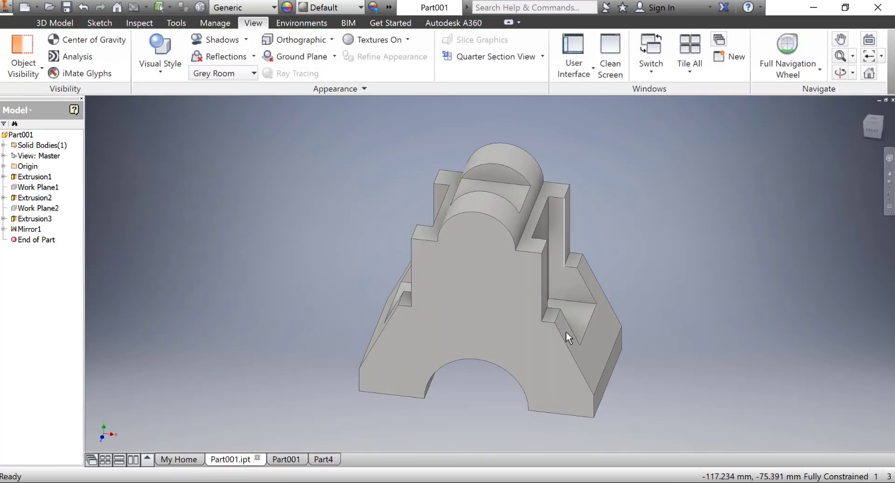
Close Part4 and create a new metric part from the Standard (mm).ipt template
{"action": "left_click", "coordinate": [323, 458]}
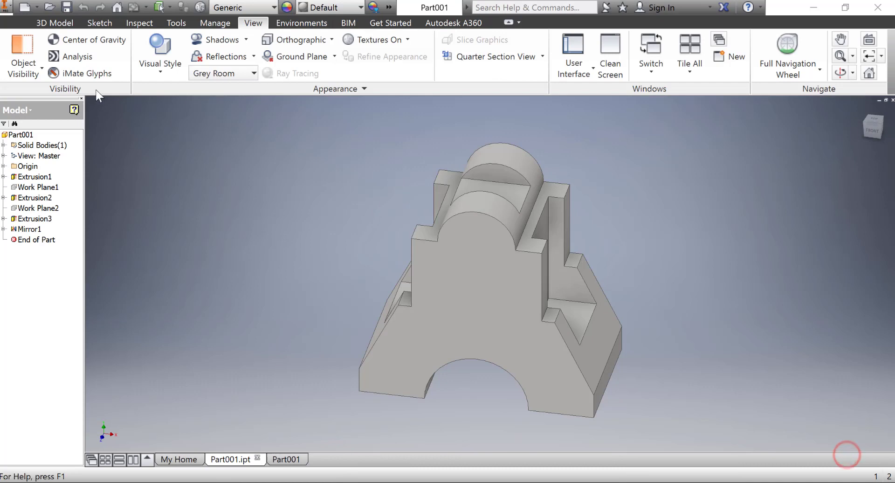
{"action": "left_click", "coordinate": [55, 23]}
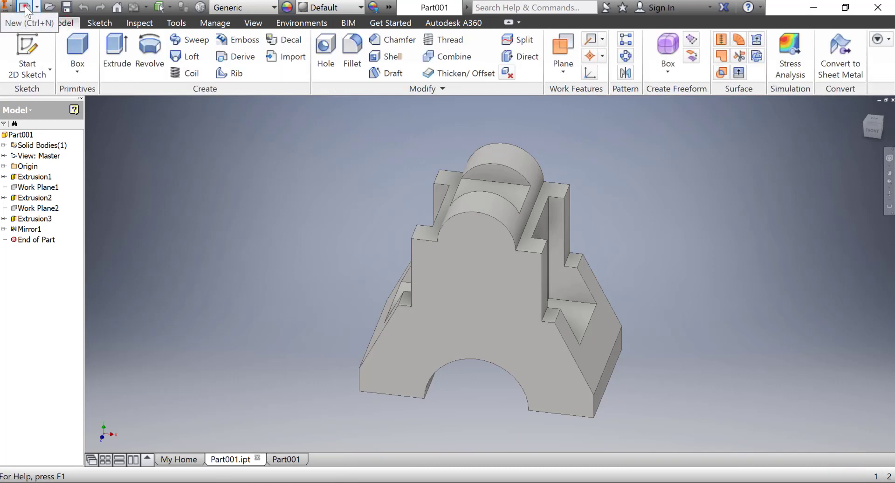
{"action": "left_click", "coordinate": [24, 8]}
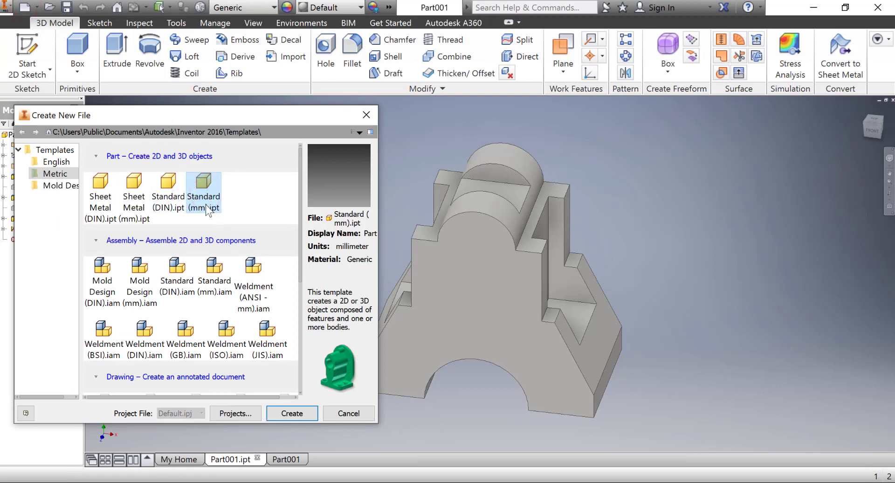
{"action": "left_click", "coordinate": [292, 412]}
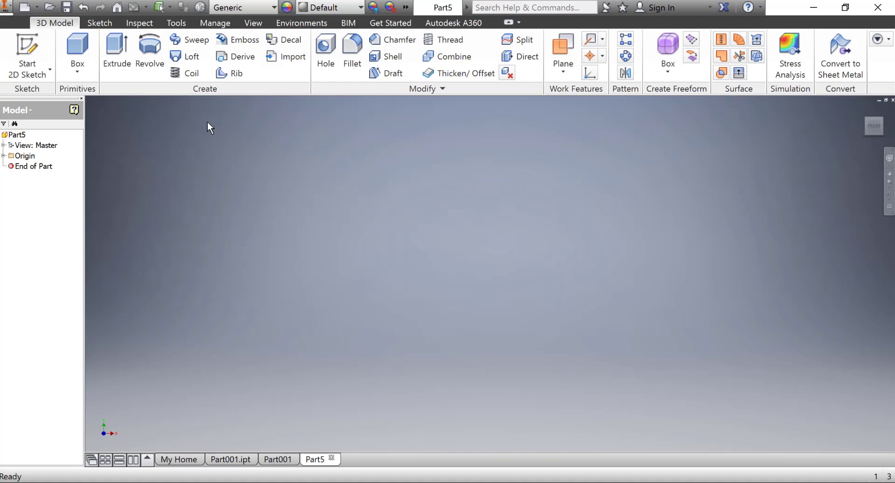
Start a 2D sketch on the XY plane of the new part
{"action": "left_click", "coordinate": [23, 40]}
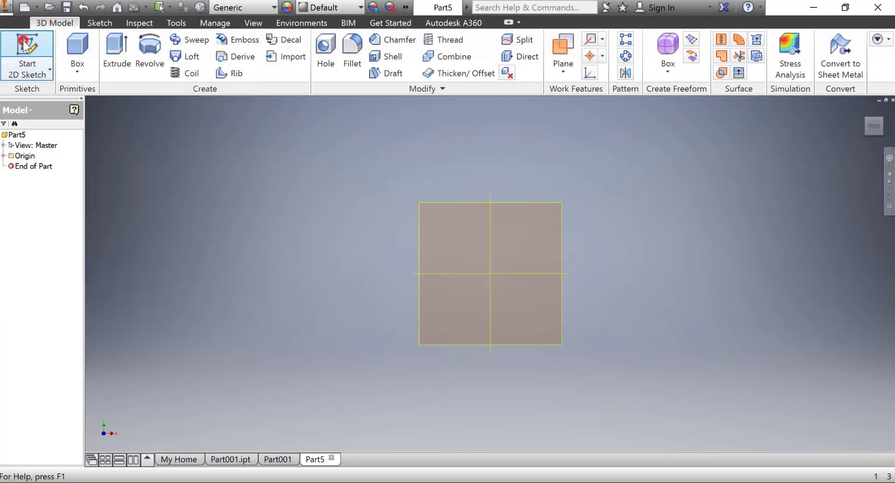
{"action": "left_click", "coordinate": [536, 206]}
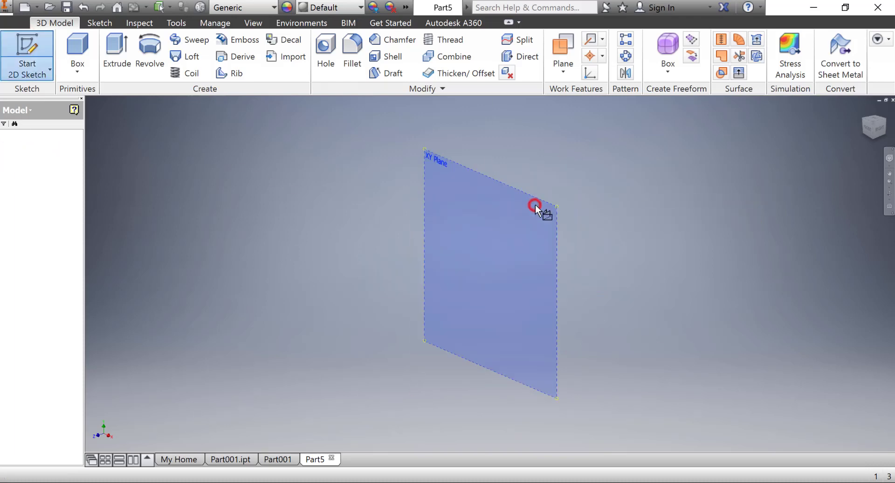
{"action": "key", "text": "F2"}
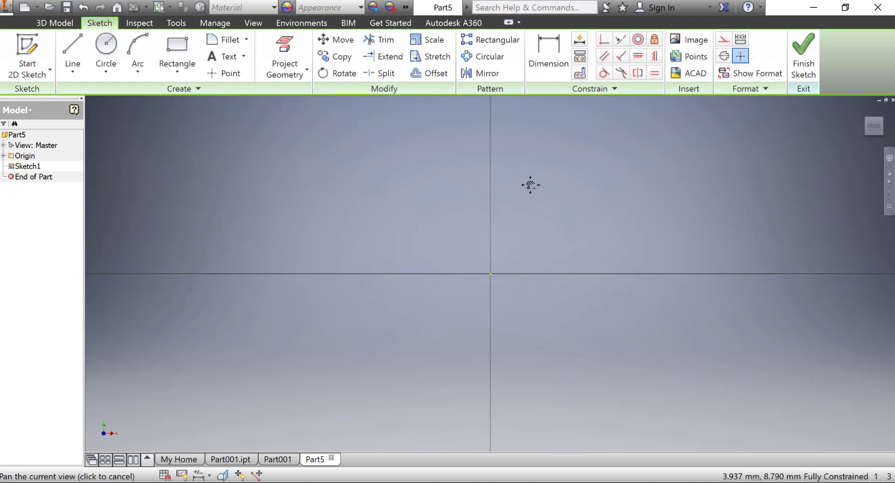
{"action": "left_click_drag", "start_coordinate": [532, 184], "coordinate": [451, 210]}
{"action": "left_click_drag", "start_coordinate": [508, 165], "coordinate": [526, 191]}
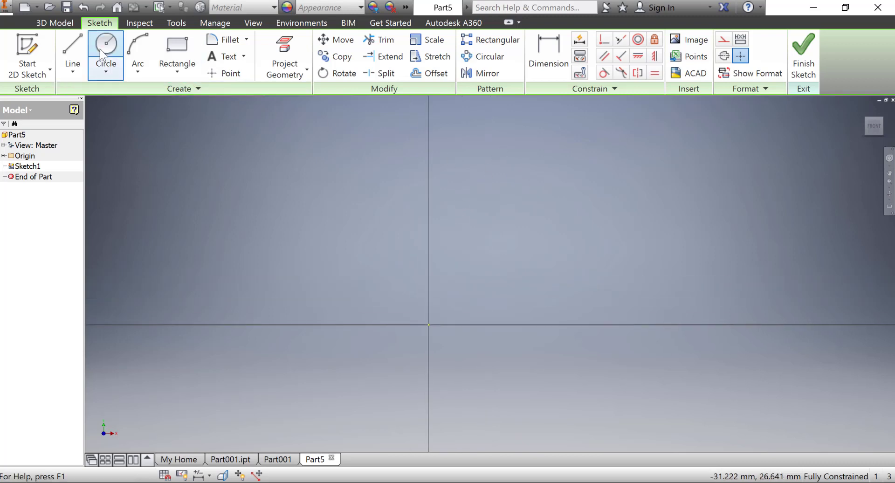
Check the front view's profile dimensions in the Part001 drawing, and return to the Part5 sketch
{"action": "left_click", "coordinate": [266, 462]}
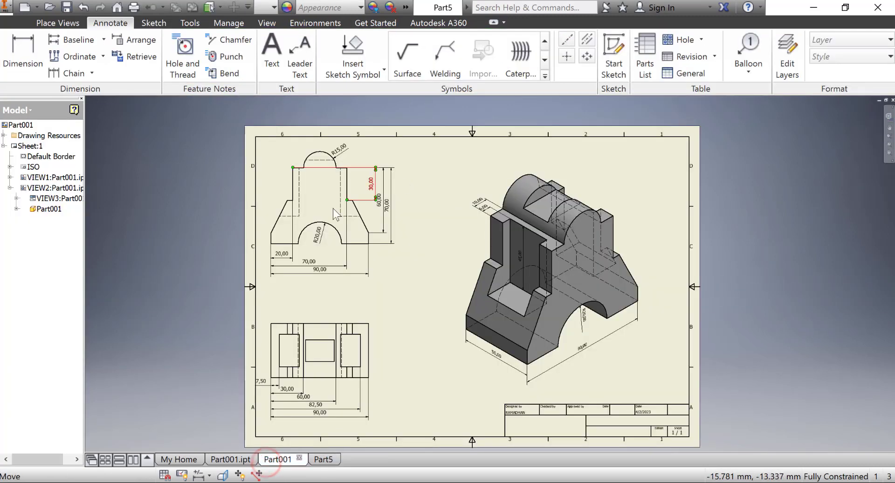
{"action": "scroll", "coordinate": [328, 217], "scroll_direction": "down", "scroll_amount": 6}
{"action": "middle_click_drag", "start_coordinate": [328, 214], "coordinate": [360, 286]}
{"action": "scroll", "coordinate": [360, 287], "scroll_direction": "up", "scroll_amount": 3}
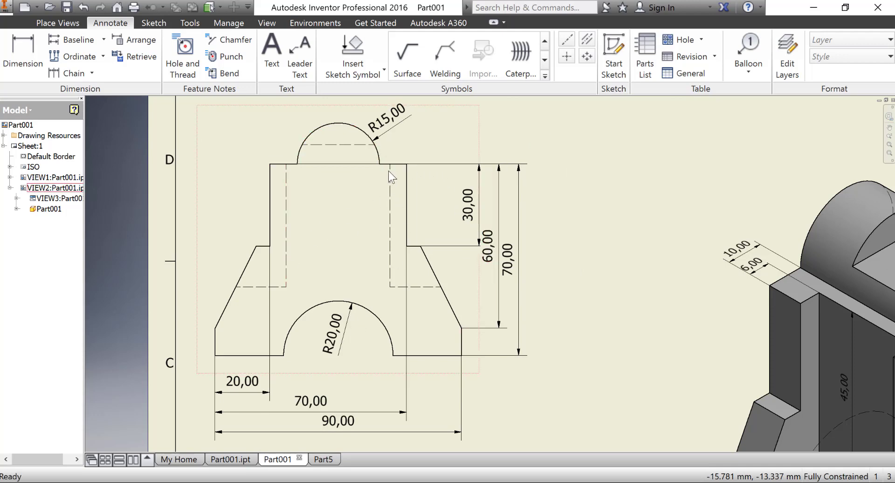
{"action": "scroll", "coordinate": [388, 170], "scroll_direction": "down", "scroll_amount": 3}
{"action": "left_click", "coordinate": [324, 459]}
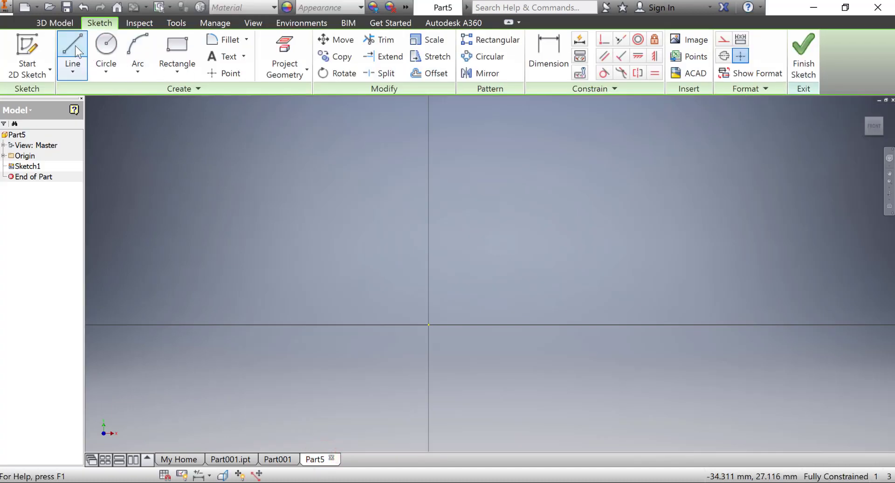
Draw a vertical centerline about 164 mm long, ending at the sketch origin, with the centerline format turned on
{"action": "left_click", "coordinate": [75, 46]}
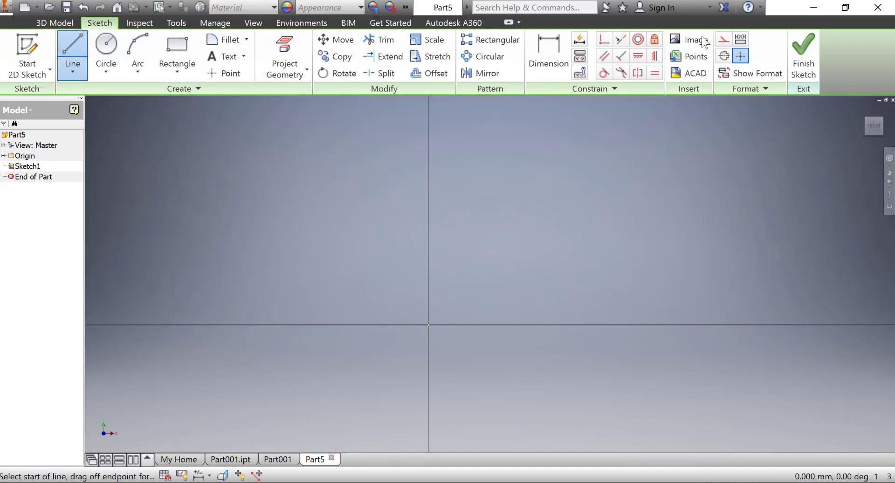
{"action": "left_click", "coordinate": [723, 55]}
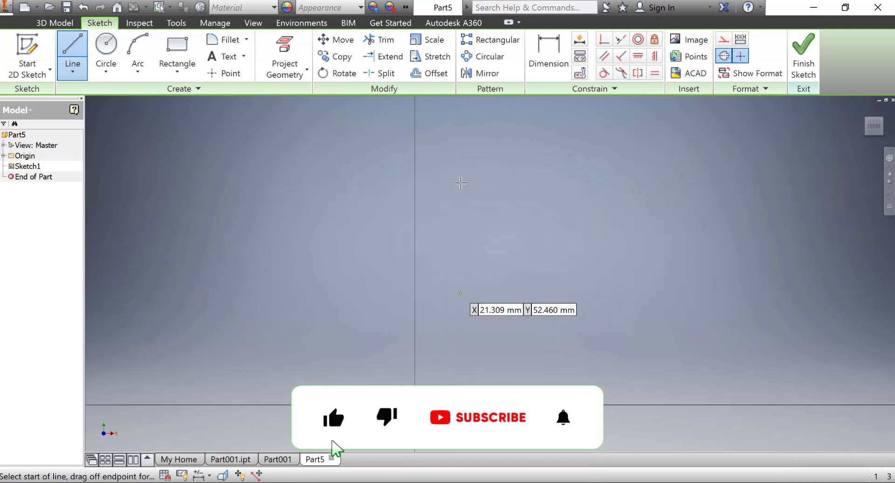
{"action": "left_click", "coordinate": [482, 171]}
{"action": "middle_click_drag", "start_coordinate": [487, 297], "coordinate": [498, 270]}
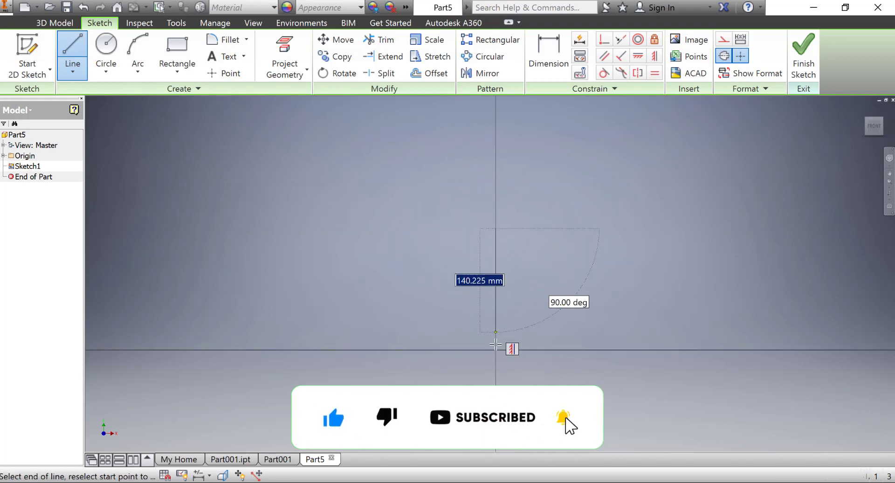
{"action": "left_click", "coordinate": [494, 349]}
{"action": "right_click", "coordinate": [574, 220]}
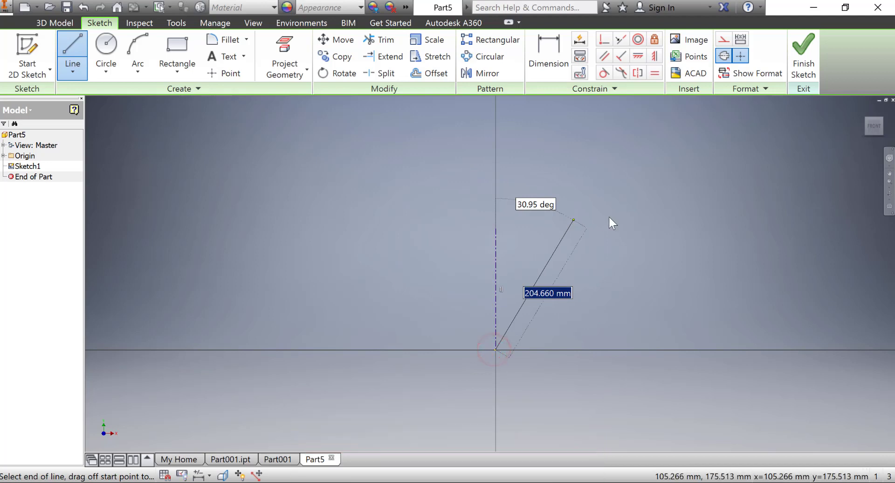
{"action": "left_click", "coordinate": [614, 217]}
Dimension the vertical centerline's length to 70 mm
{"action": "left_click", "coordinate": [561, 67]}
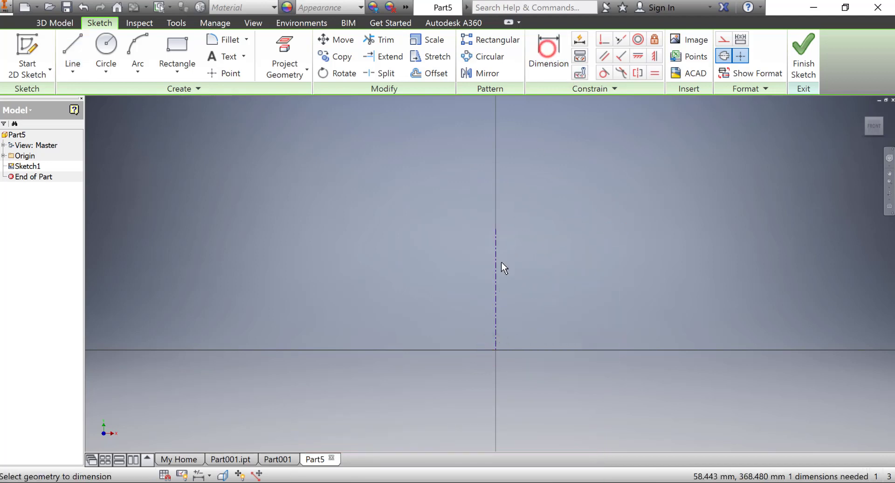
{"action": "left_click", "coordinate": [532, 267]}
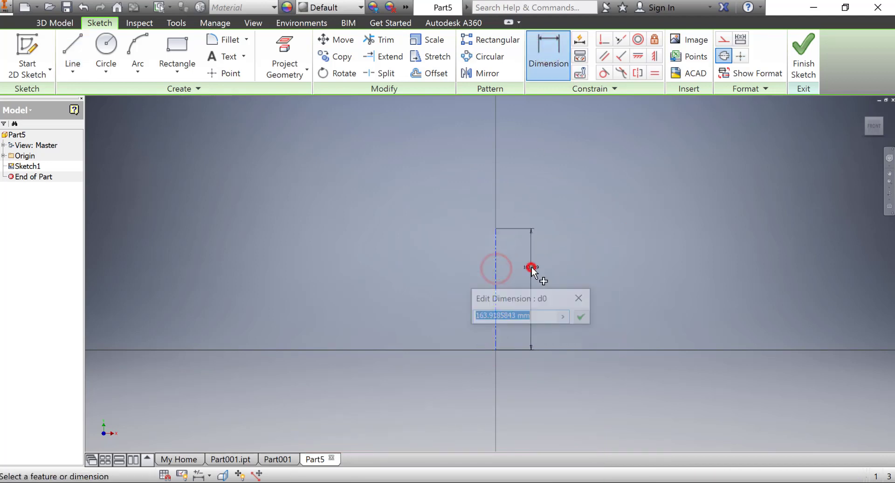
{"action": "key", "text": "Return"}
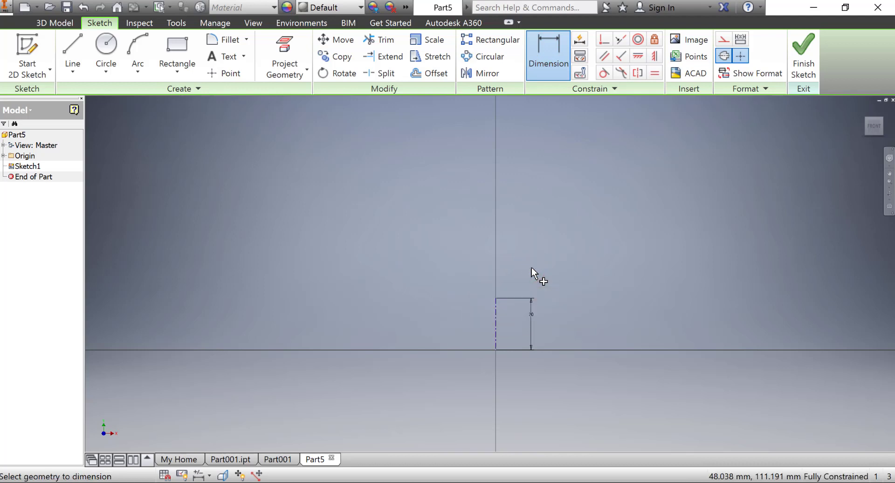
Draw a circle about 22 mm in diameter centered on the upper end of the vertical centerline
{"action": "scroll", "coordinate": [519, 270], "scroll_direction": "down", "scroll_amount": 3}
{"action": "middle_click_drag", "start_coordinate": [518, 269], "coordinate": [503, 226]}
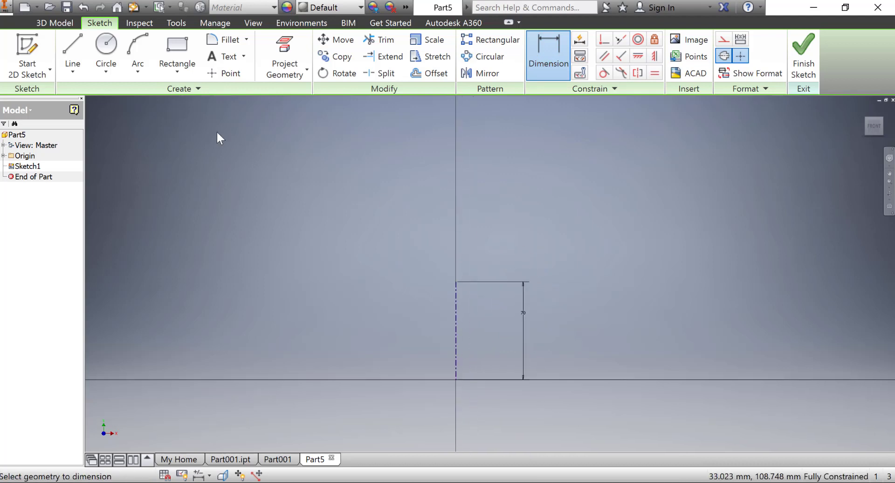
{"action": "left_click", "coordinate": [107, 46]}
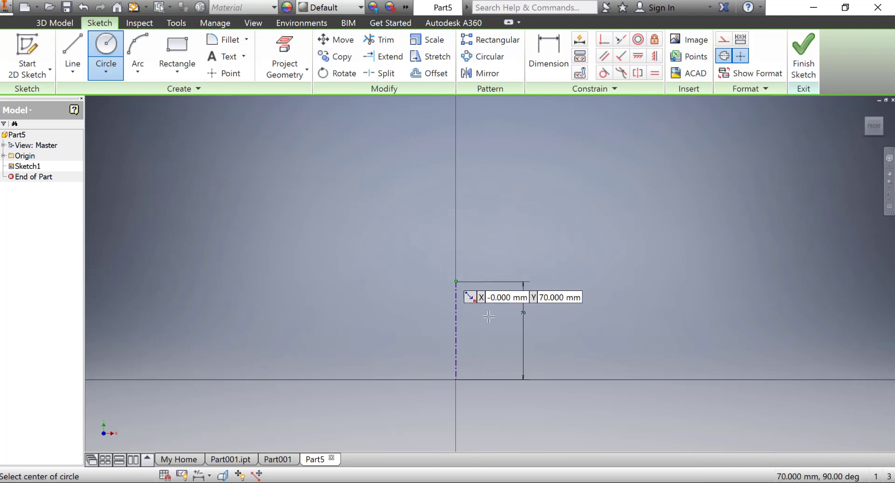
{"action": "scroll", "coordinate": [465, 315], "scroll_direction": "down", "scroll_amount": 3}
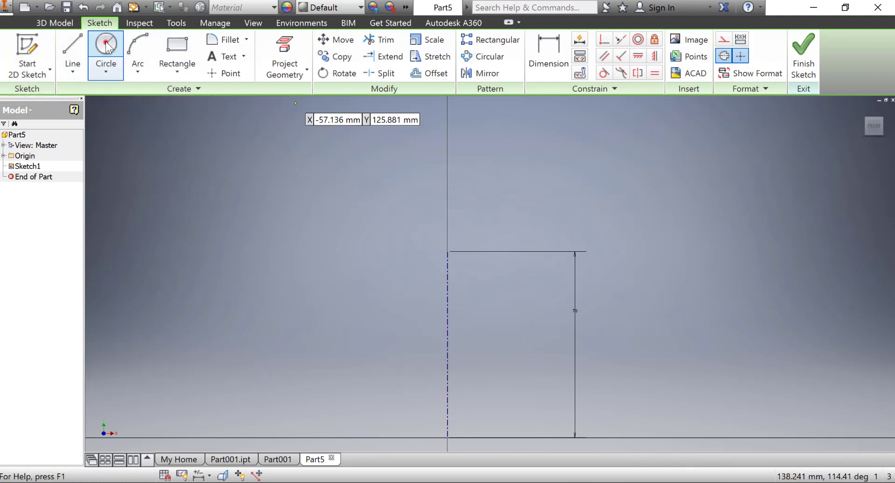
{"action": "left_click", "coordinate": [447, 252]}
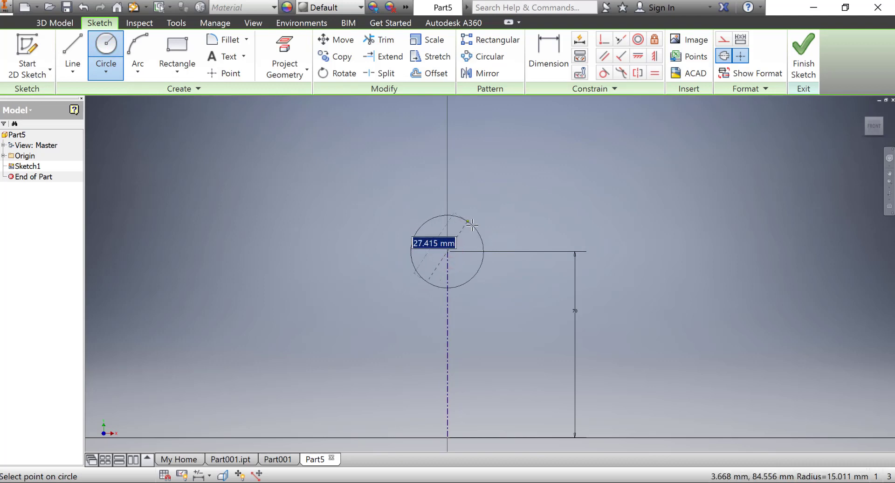
{"action": "left_click", "coordinate": [473, 243]}
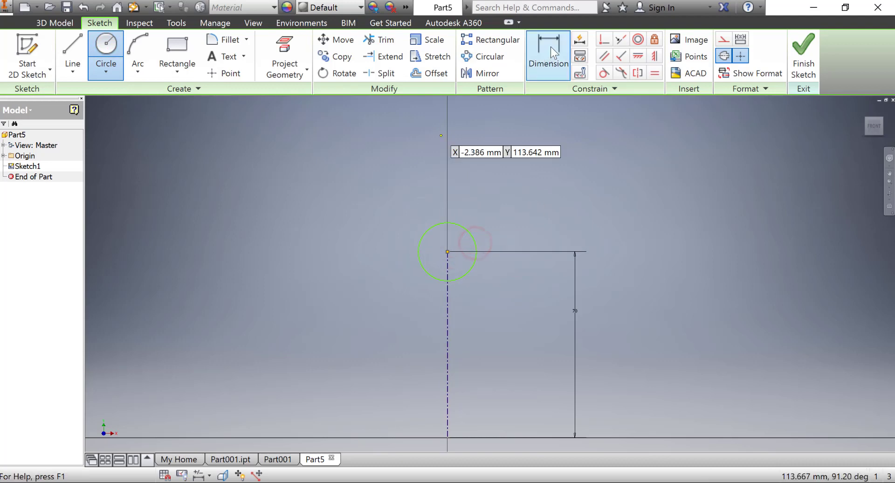
Dimension the upper circle's diameter to 30 mm
{"action": "left_click", "coordinate": [549, 47]}
{"action": "left_click", "coordinate": [461, 228]}
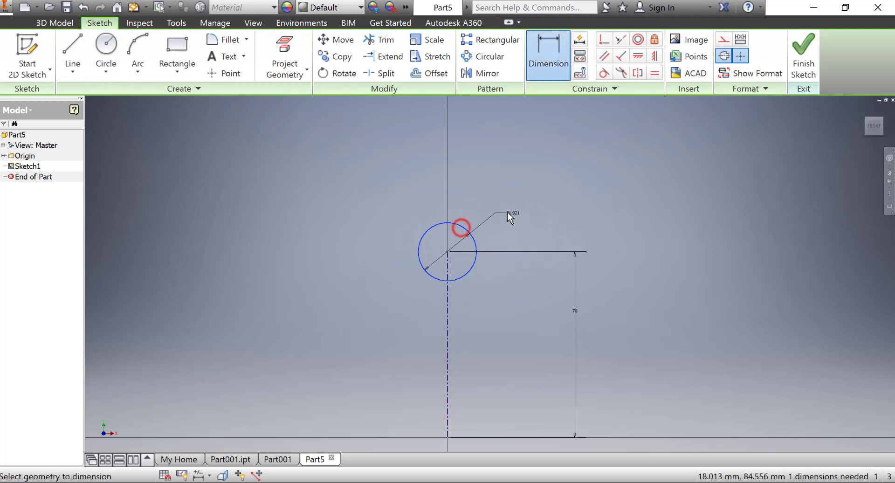
{"action": "left_click", "coordinate": [507, 212]}
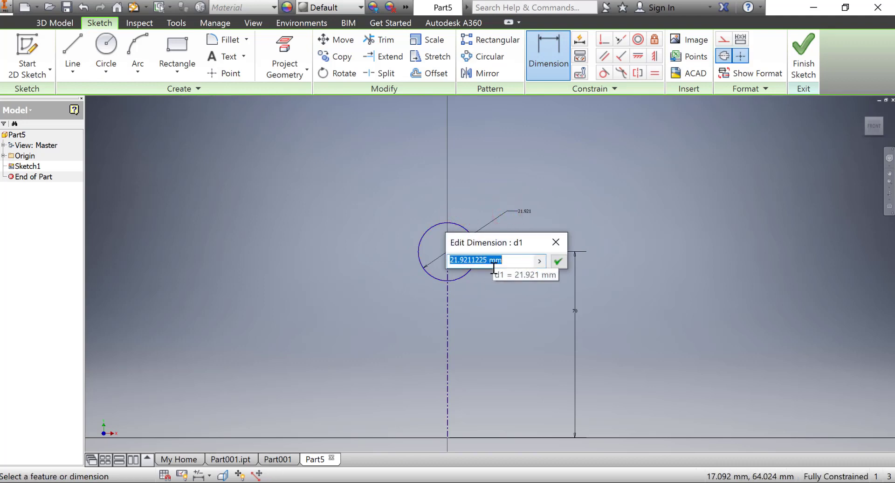
{"action": "type", "text": "30"}
{"action": "key", "text": "Return"}
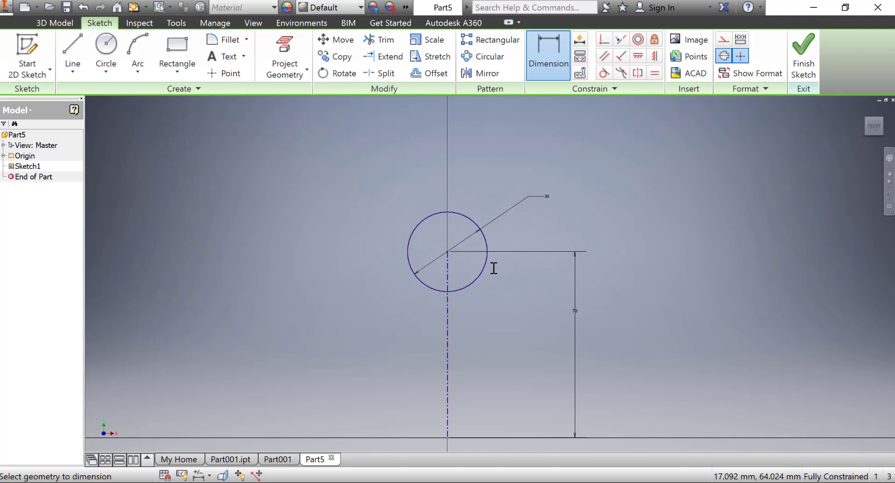
Draw a 60 mm diameter circle centered on the sketch origin at the lower end of the centerline
{"action": "left_click", "coordinate": [104, 46]}
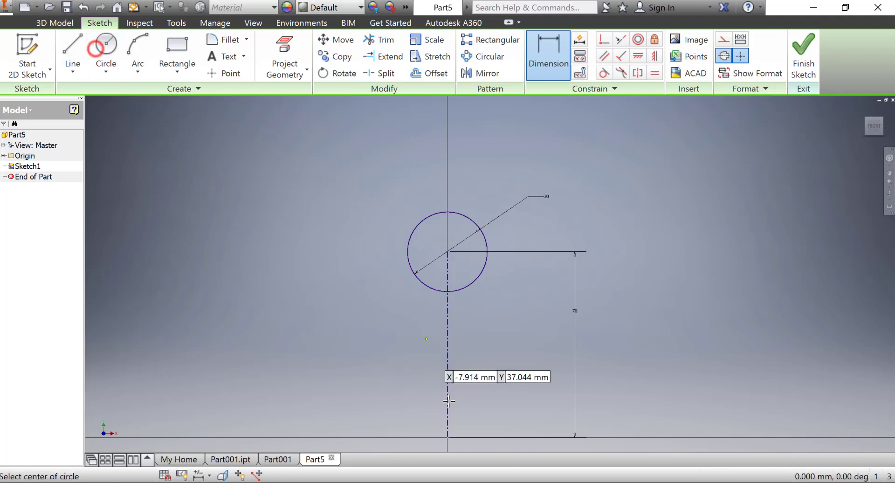
{"action": "left_click", "coordinate": [446, 436]}
{"action": "mouse_move", "coordinate": [443, 377]}
{"action": "middle_mouse_down"}
{"action": "mouse_move", "coordinate": [425, 289]}
{"action": "mouse_move", "coordinate": [430, 308]}
{"action": "middle_mouse_up"}
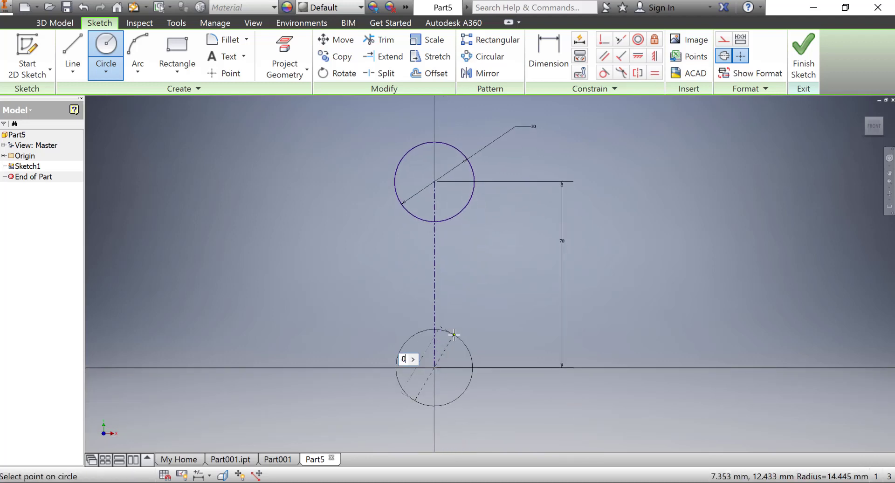
{"action": "type", "text": "60"}
{"action": "key", "text": "Return"}
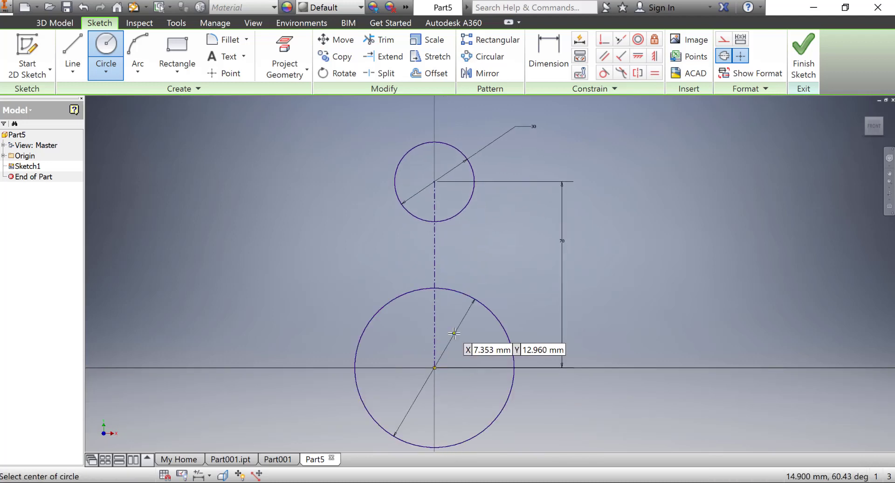
{"action": "right_click", "coordinate": [648, 156]}
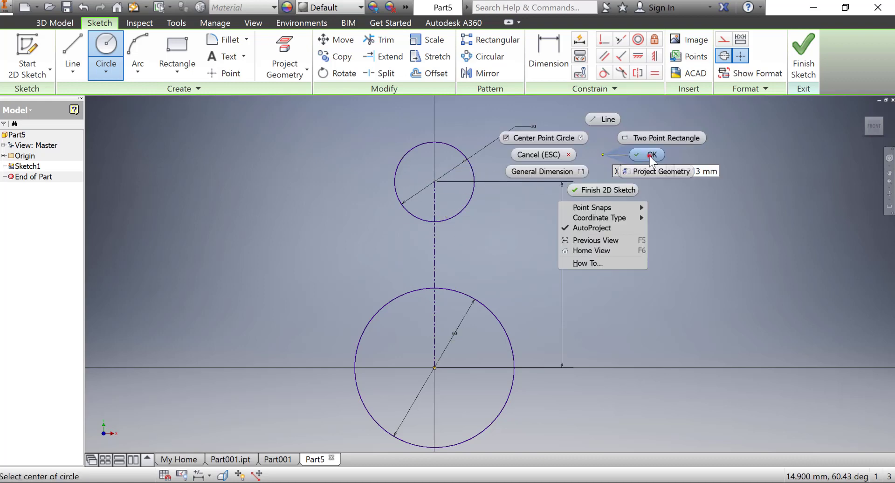
{"action": "left_click", "coordinate": [648, 156]}
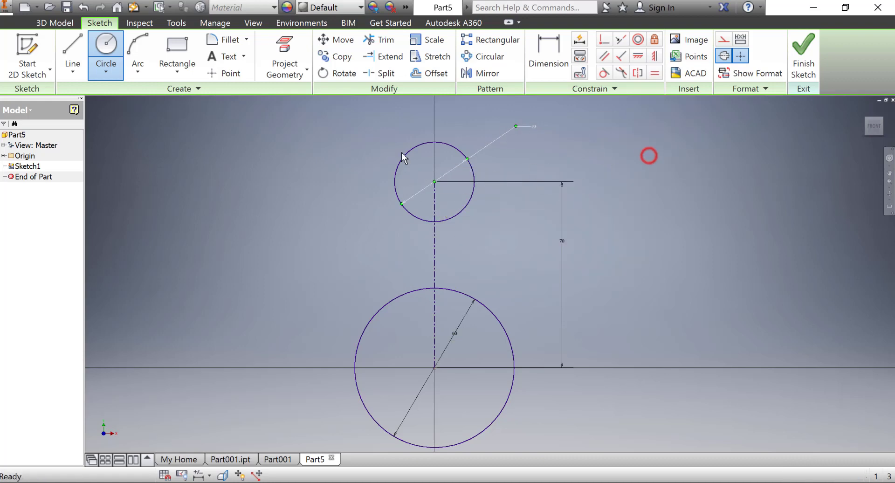
{"action": "left_click", "coordinate": [84, 40]}
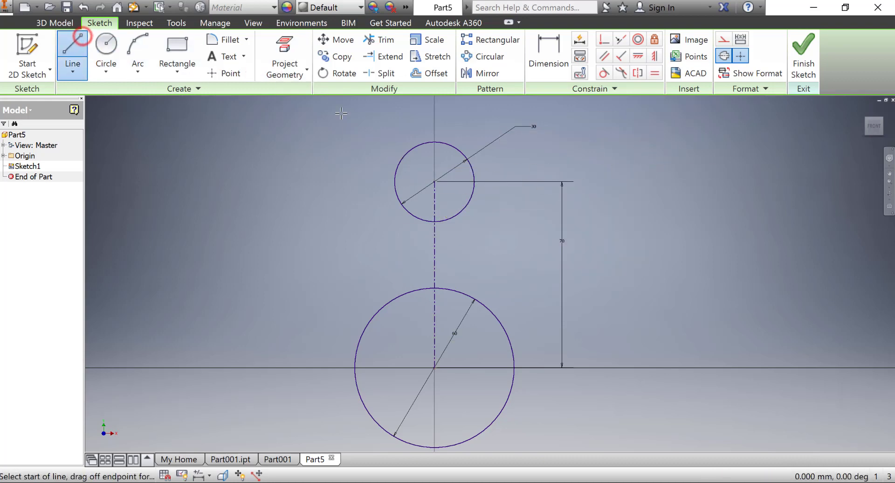
{"action": "left_click", "coordinate": [433, 182]}
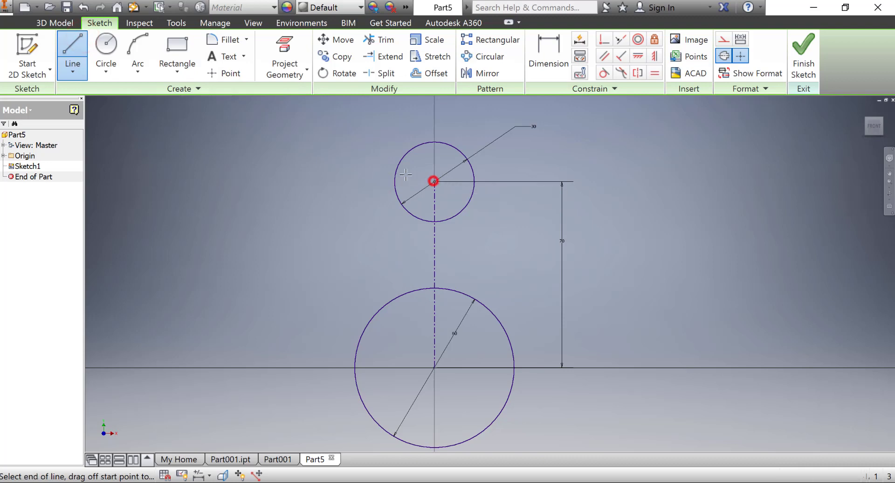
{"action": "left_click", "coordinate": [278, 458]}
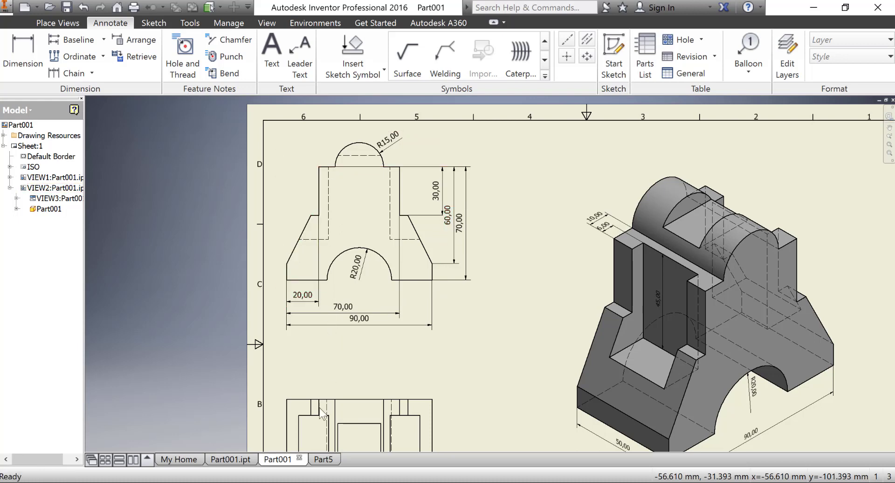
{"action": "left_click", "coordinate": [326, 459]}
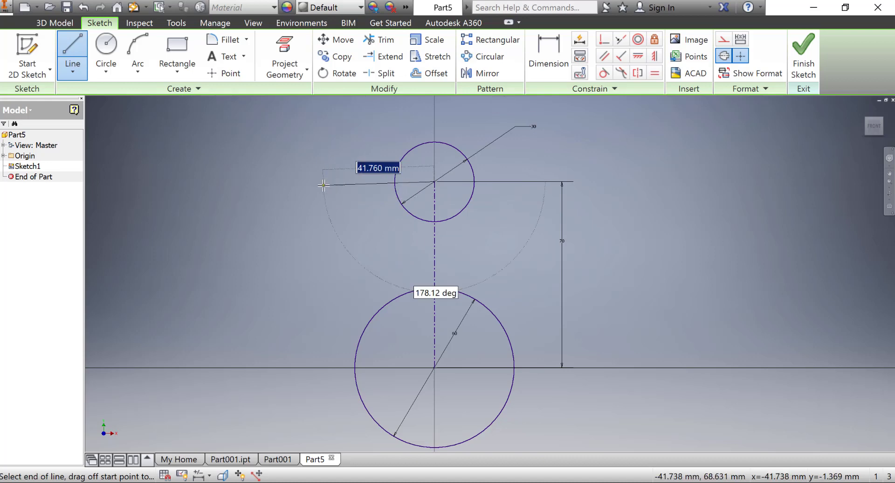
{"action": "left_click", "coordinate": [294, 182]}
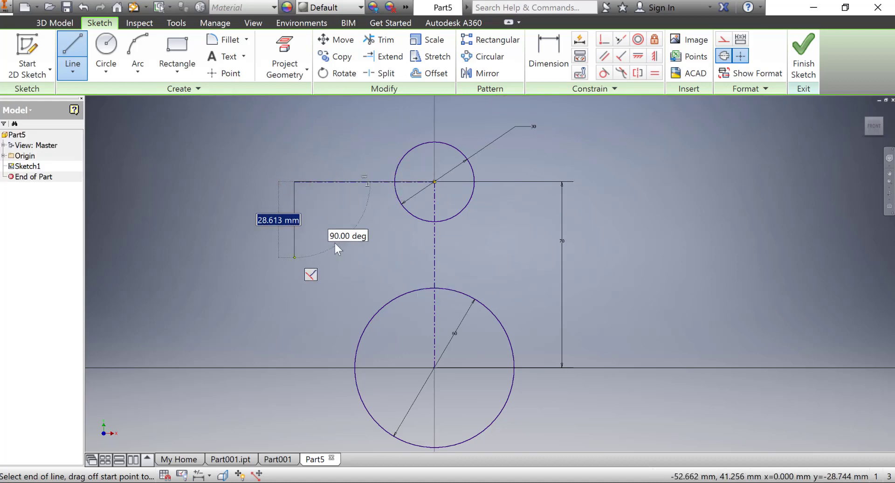
{"action": "right_click", "coordinate": [294, 257]}
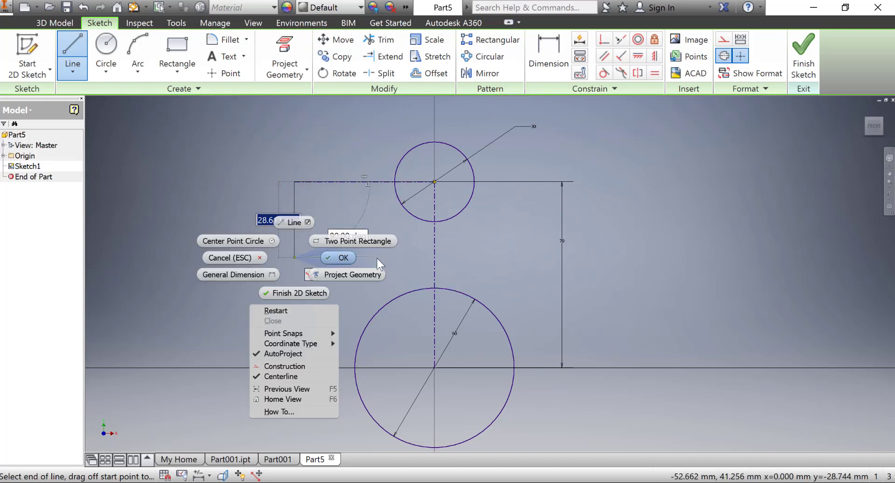
{"action": "left_click", "coordinate": [227, 257]}
{"action": "key", "text": "Delete"}
{"action": "left_click", "coordinate": [374, 183]}
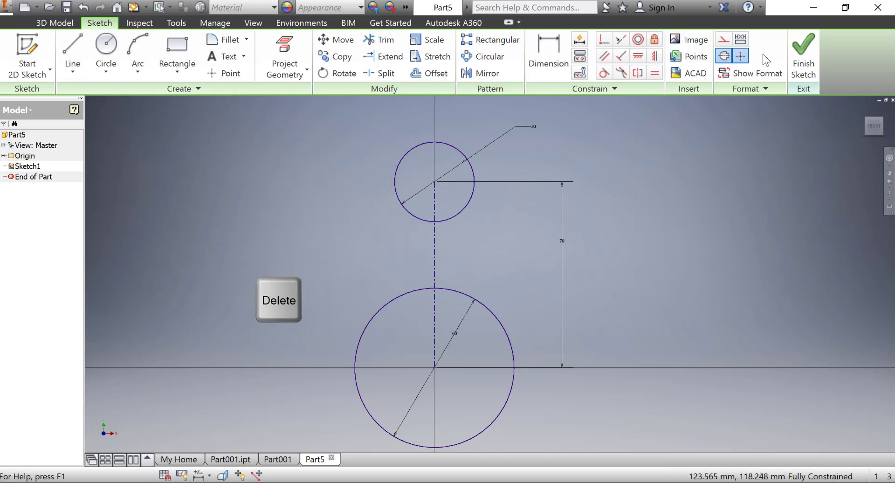
With the centerline format off, draw connected lines from the upper circle's center: about 47 mm left, 32 mm down and 16 mm left
{"action": "left_click", "coordinate": [79, 43]}
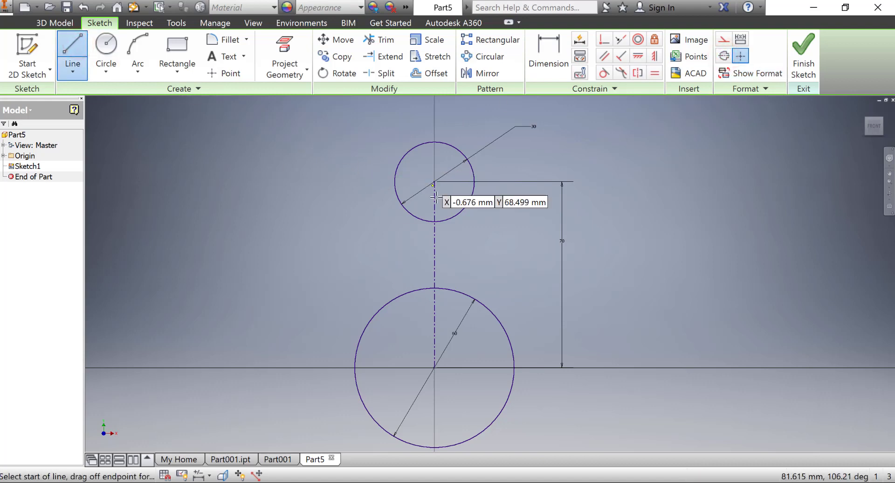
{"action": "left_click", "coordinate": [434, 181]}
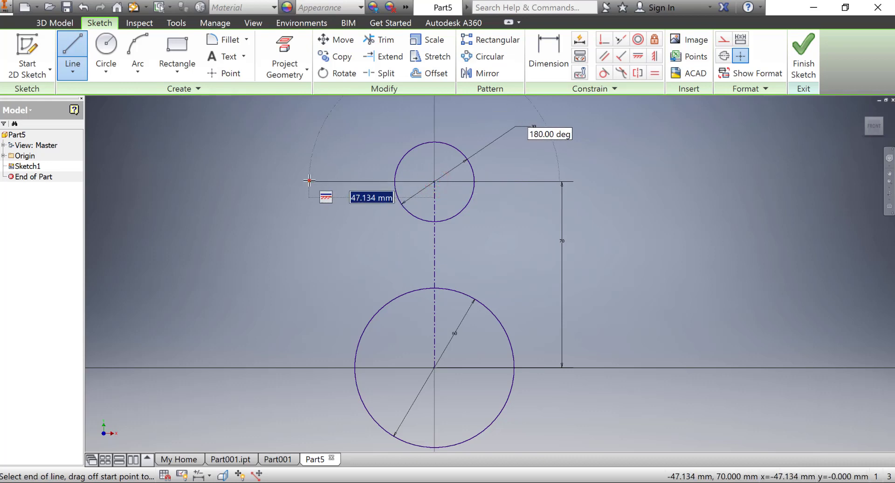
{"action": "left_click", "coordinate": [308, 182]}
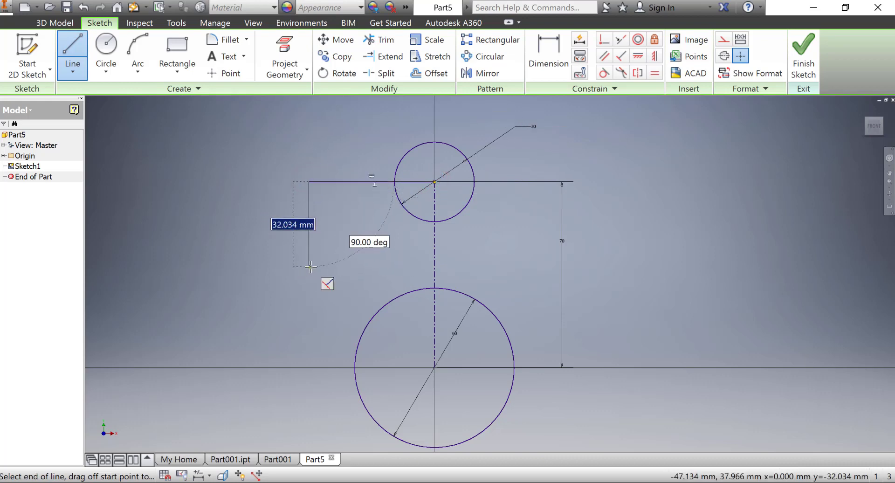
{"action": "left_click", "coordinate": [310, 266]}
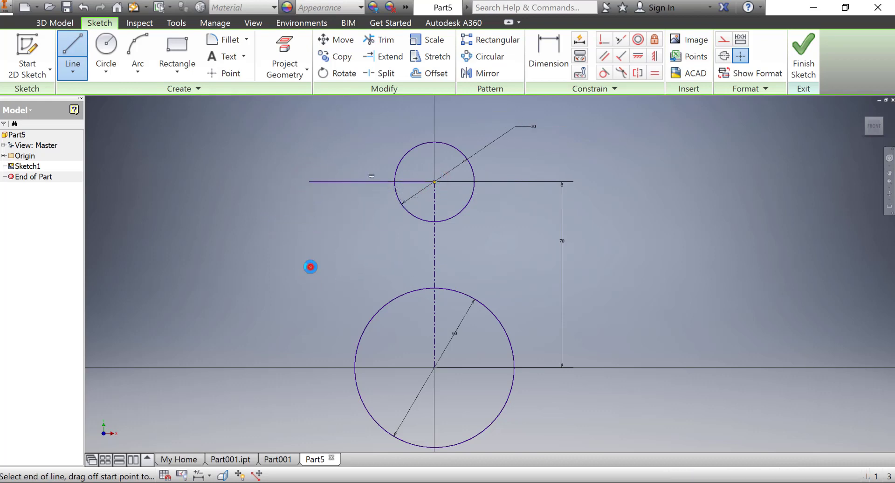
{"action": "left_click", "coordinate": [266, 268]}
Continue the left half-profile with an outward-sloping line, a vertical line down to the horizontal axis, and a base line to the large circle
{"action": "scroll", "coordinate": [227, 337], "scroll_direction": "up", "scroll_amount": 3}
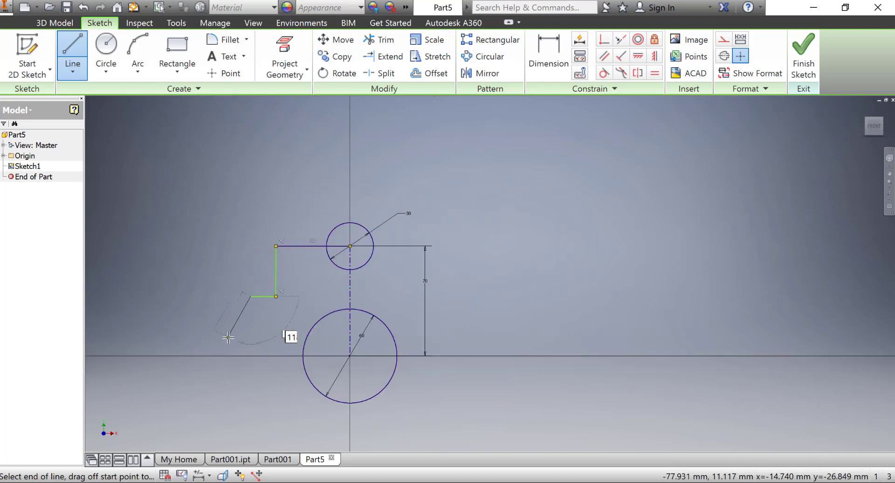
{"action": "middle_click_drag", "start_coordinate": [227, 337], "coordinate": [385, 222]}
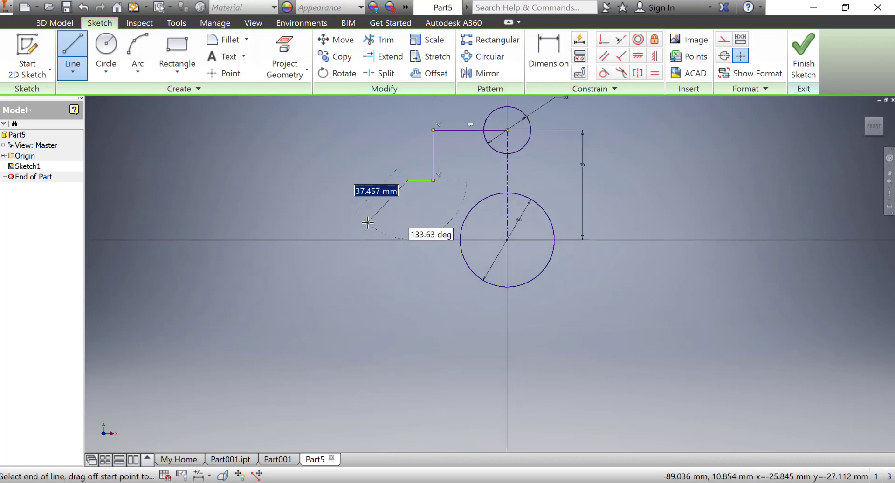
{"action": "left_click", "coordinate": [382, 211]}
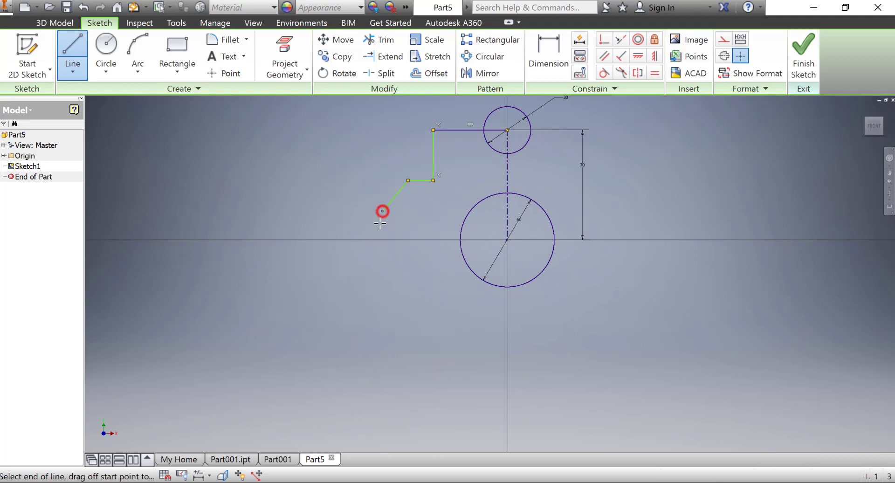
{"action": "left_click", "coordinate": [382, 239]}
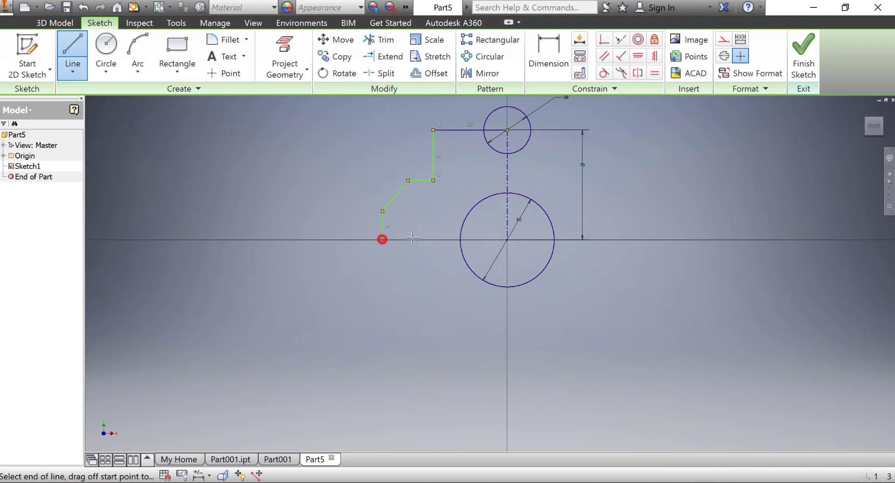
{"action": "left_click", "coordinate": [460, 239]}
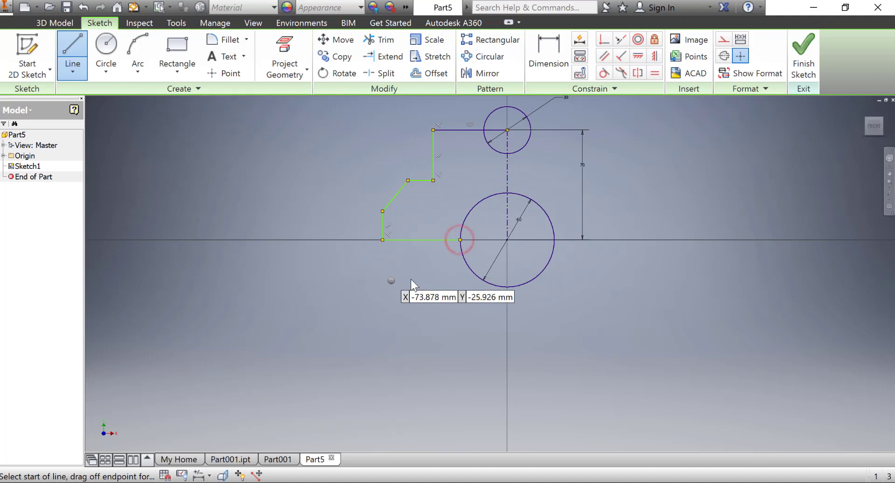
{"action": "right_click", "coordinate": [423, 278]}
{"action": "key", "text": "Escape"}
Mirror all six lines of the left half-profile about the vertical centerline to form the right half
{"action": "middle_click_drag", "start_coordinate": [419, 206], "coordinate": [322, 270]}
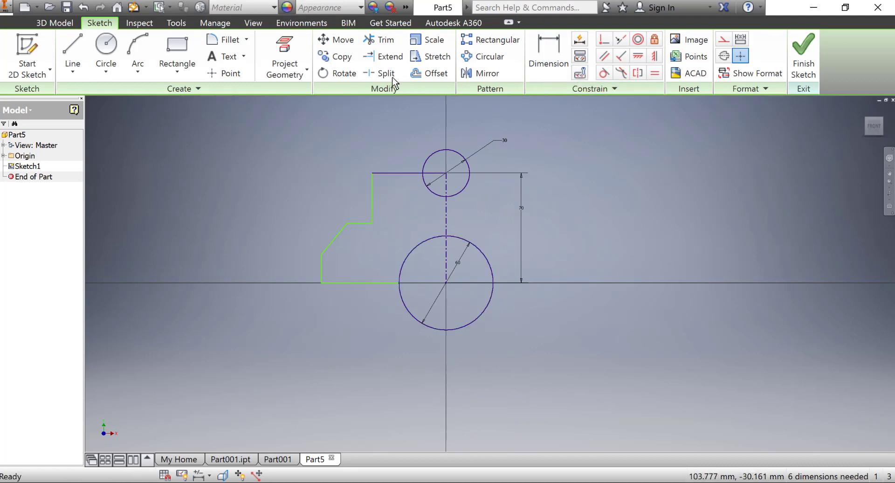
{"action": "left_click", "coordinate": [479, 73]}
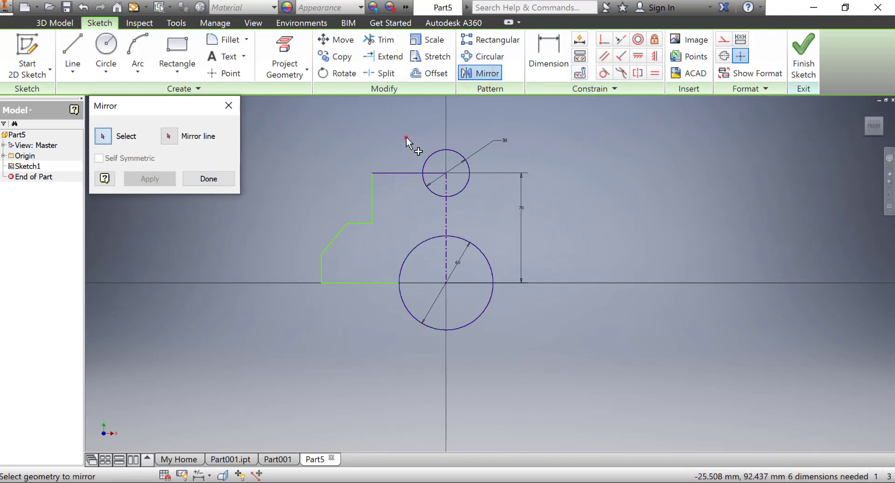
{"action": "mouse_move", "coordinate": [406, 139]}
{"action": "left_mouse_down"}
{"action": "mouse_move", "coordinate": [362, 284]}
{"action": "mouse_move", "coordinate": [366, 228]}
{"action": "mouse_move", "coordinate": [362, 237]}
{"action": "left_mouse_up"}
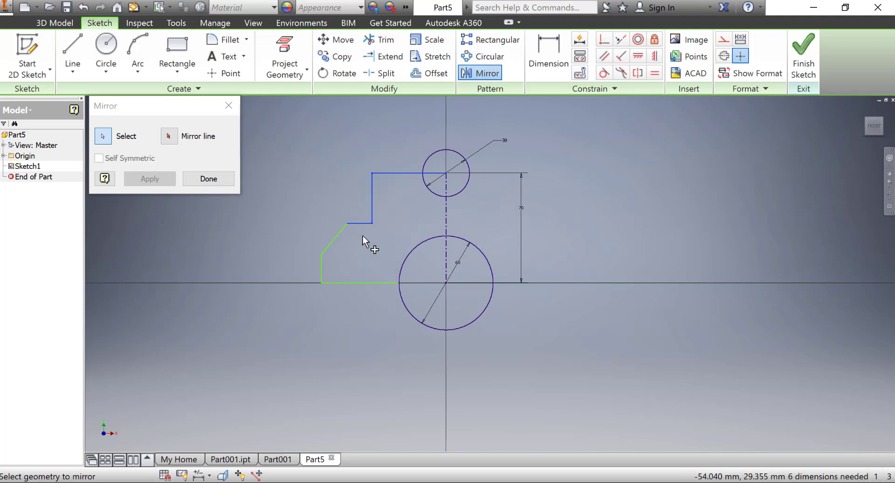
{"action": "left_click_drag", "start_coordinate": [278, 195], "coordinate": [373, 310]}
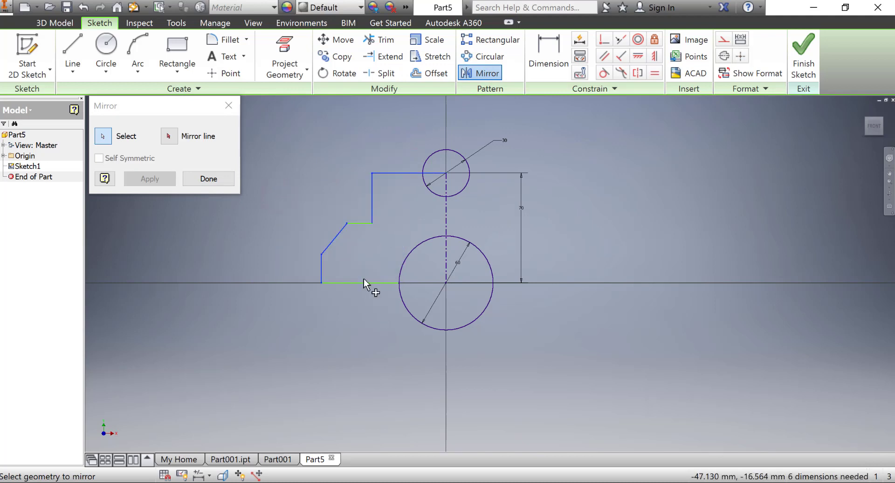
{"action": "left_click", "coordinate": [362, 224]}
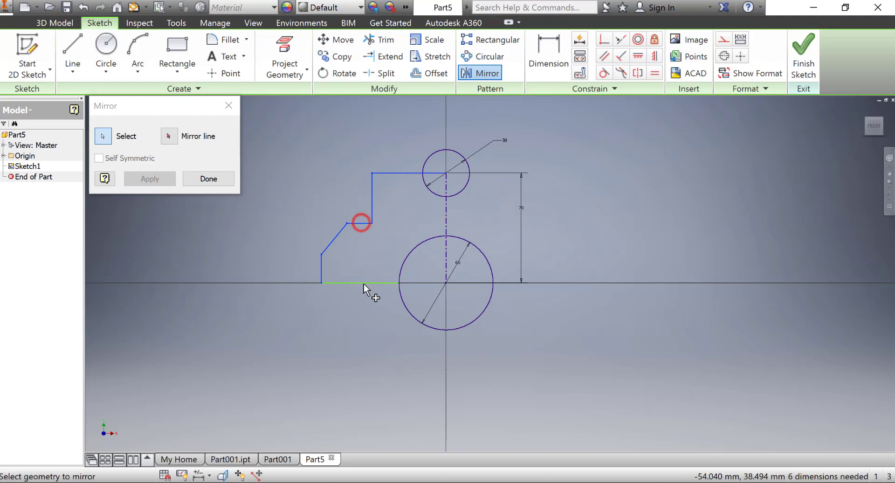
{"action": "left_click", "coordinate": [363, 283]}
{"action": "left_click", "coordinate": [169, 136]}
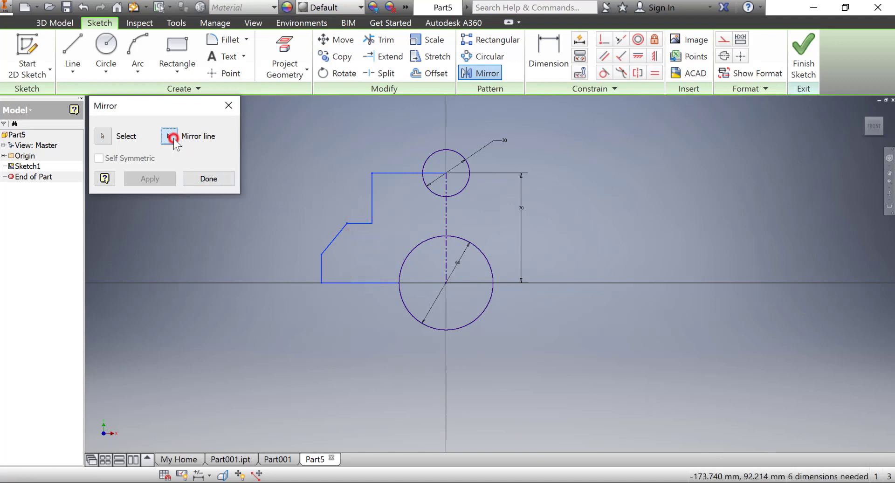
{"action": "left_click", "coordinate": [446, 223]}
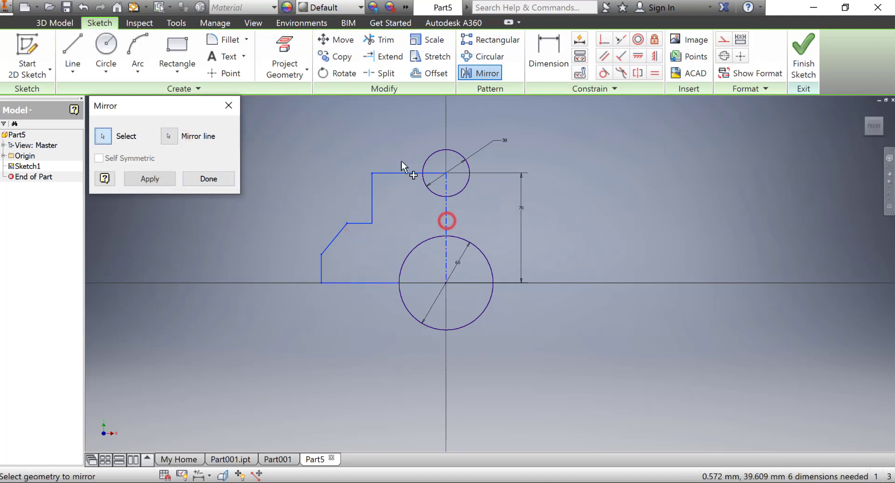
{"action": "left_click", "coordinate": [150, 181]}
{"action": "left_click", "coordinate": [194, 183]}
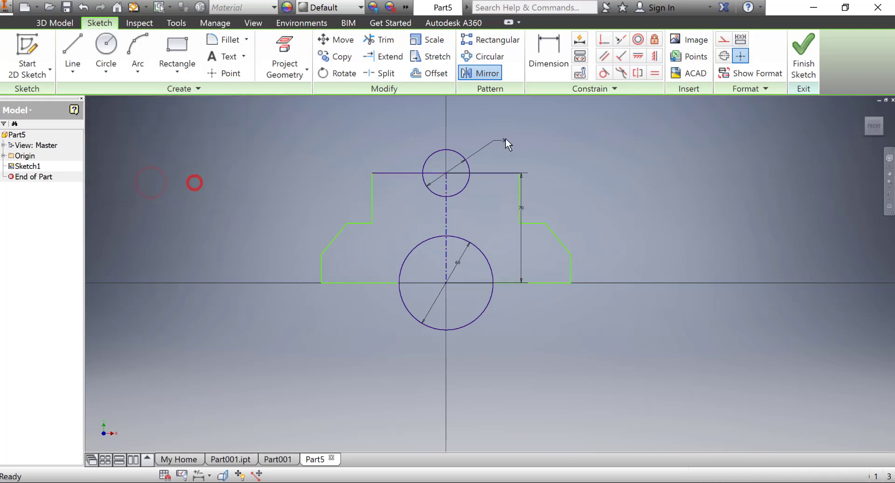
Move the 70 mm height dimension farther right so it sits clear of the mirrored profile
{"action": "left_click", "coordinate": [601, 183]}
{"action": "scroll", "coordinate": [533, 219], "scroll_direction": "up", "scroll_amount": 5}
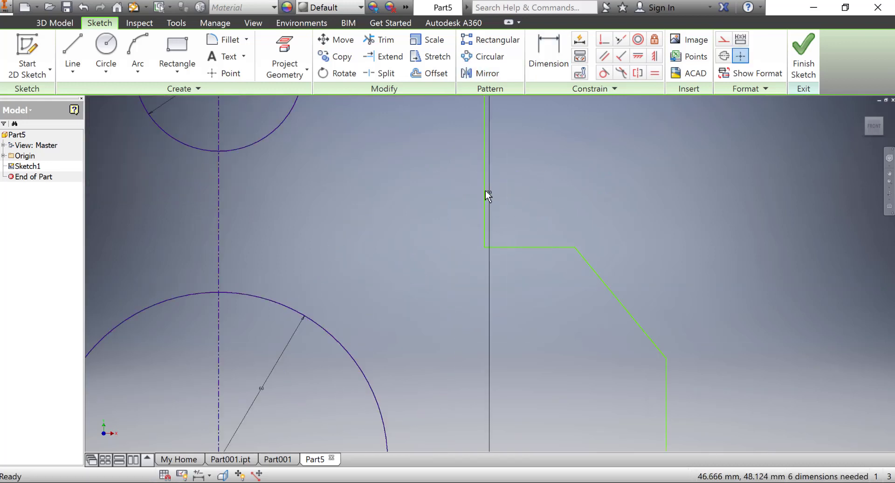
{"action": "left_click", "coordinate": [490, 192]}
{"action": "left_click_drag", "start_coordinate": [591, 204], "coordinate": [809, 228]}
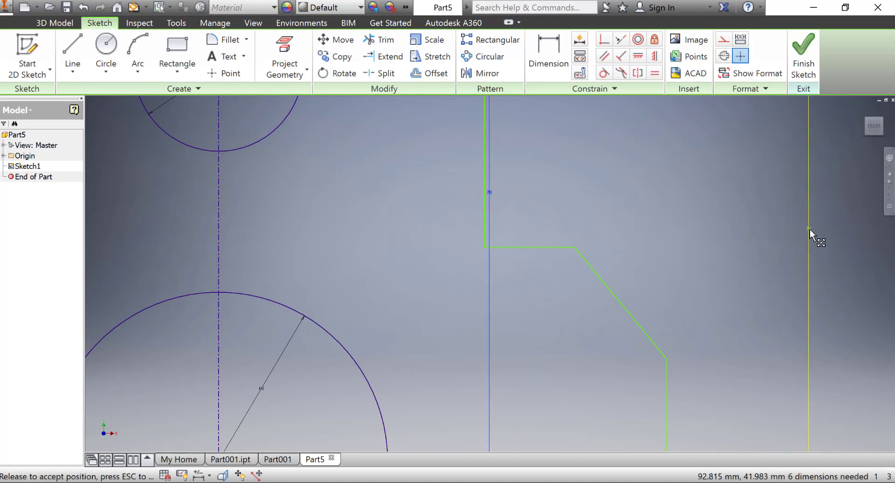
{"action": "scroll", "coordinate": [554, 216], "scroll_direction": "down", "scroll_amount": 4}
{"action": "left_click", "coordinate": [798, 216]}
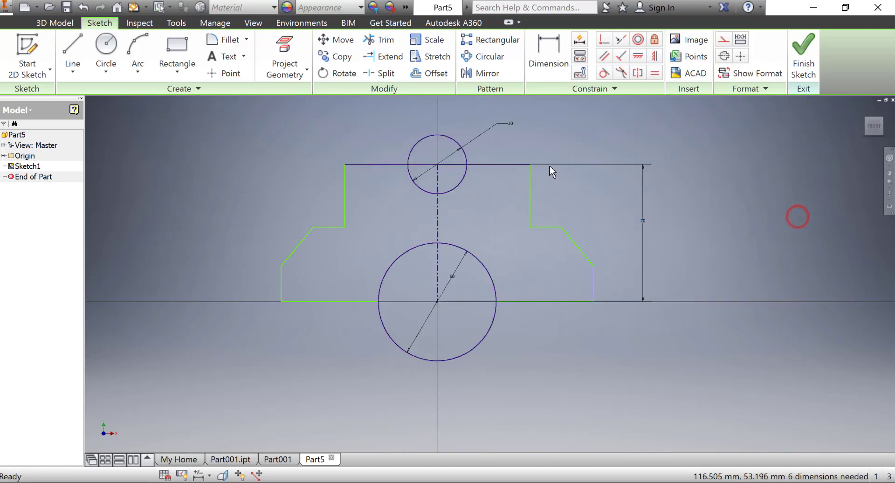
Trim the top line segments inside the upper circle and the lower halves of both circles
{"action": "left_click", "coordinate": [542, 51]}
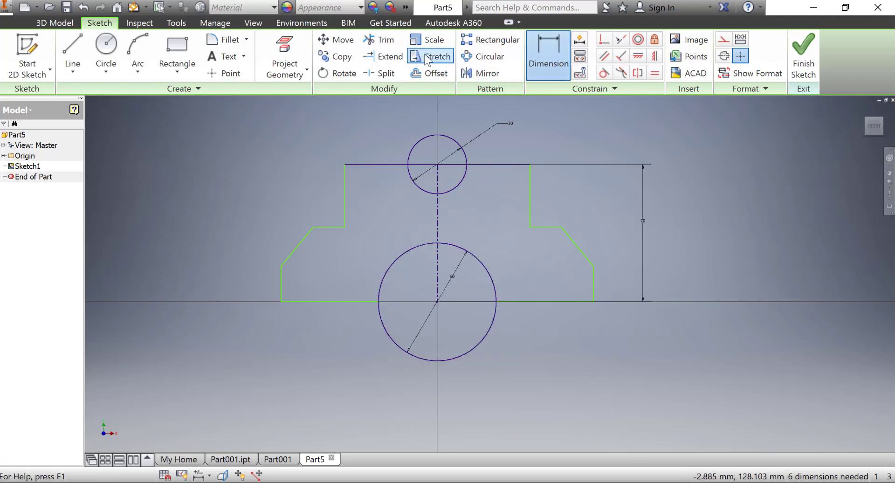
{"action": "left_click", "coordinate": [381, 47]}
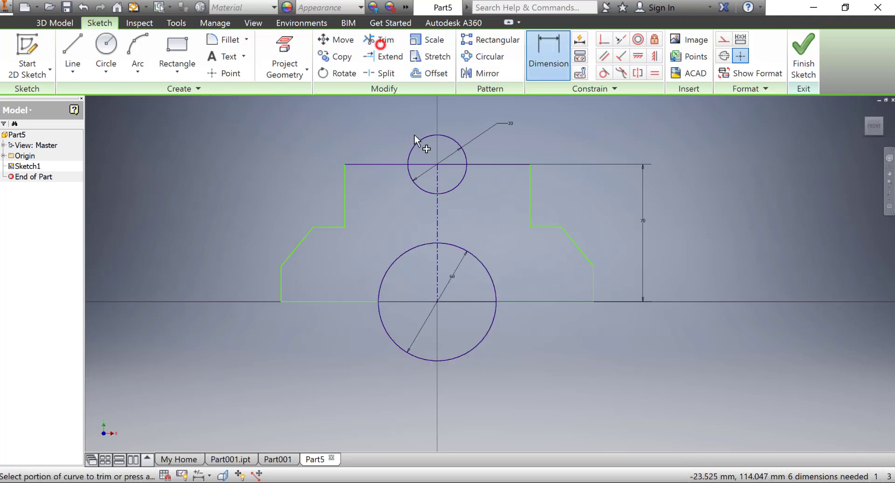
{"action": "left_click", "coordinate": [422, 165]}
{"action": "left_click", "coordinate": [452, 167]}
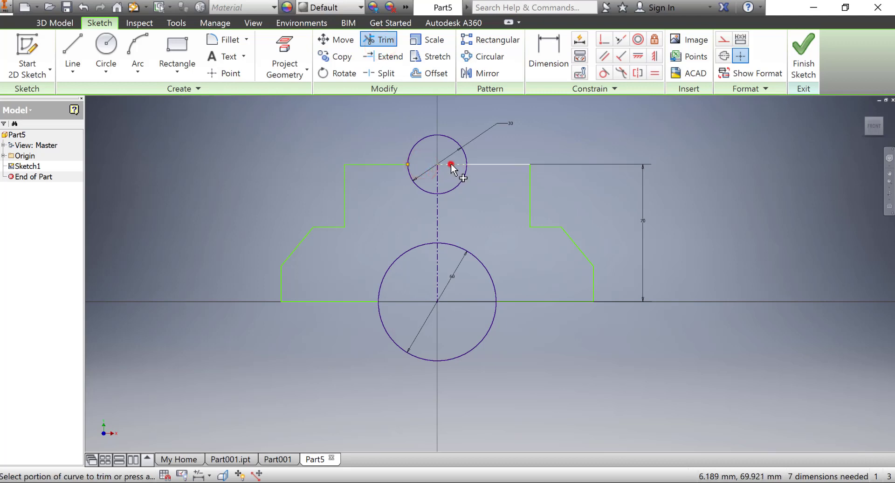
{"action": "left_click", "coordinate": [458, 185]}
{"action": "left_click", "coordinate": [418, 188]}
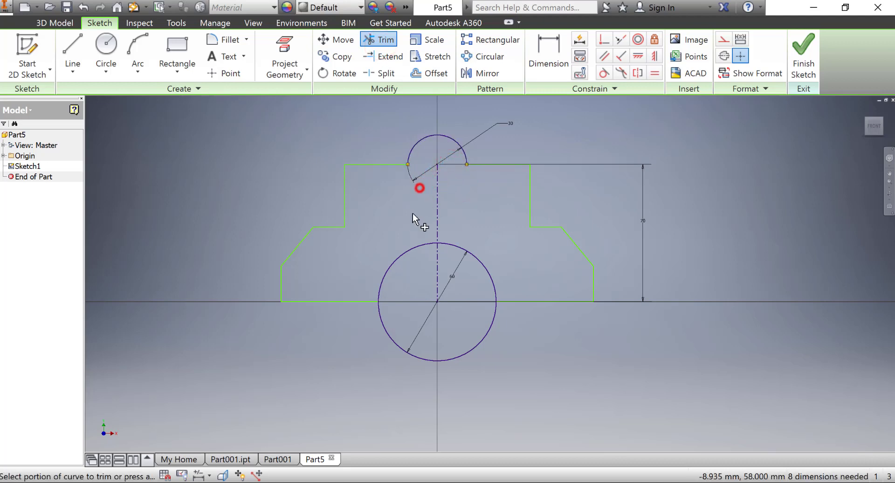
{"action": "left_click", "coordinate": [382, 321]}
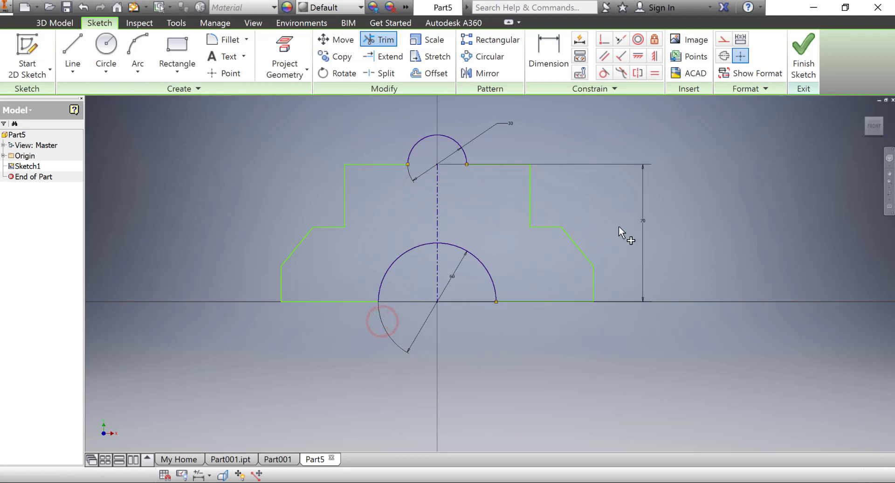
{"action": "right_click", "coordinate": [729, 183]}
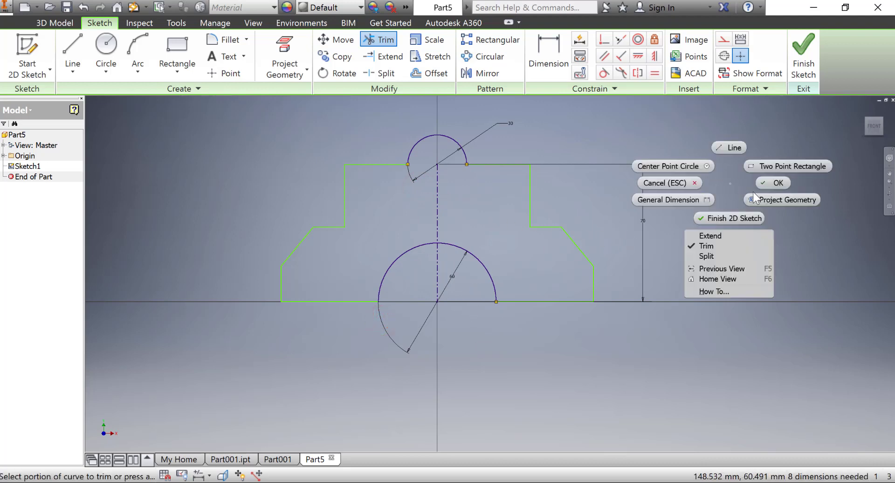
{"action": "left_click", "coordinate": [770, 188]}
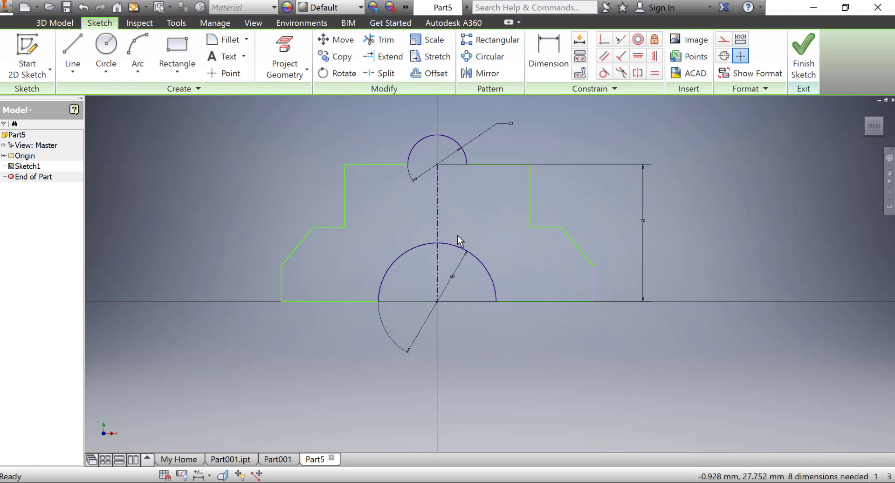
Dimension the vertical distance between the right shoulder line and the right base line, placing it beside the profile
{"action": "left_click", "coordinate": [548, 46]}
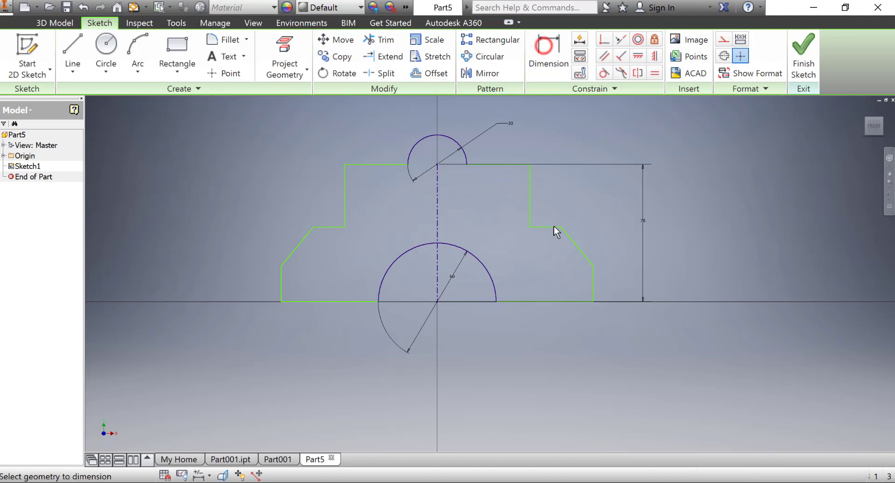
{"action": "left_click", "coordinate": [550, 226]}
{"action": "left_click", "coordinate": [549, 301]}
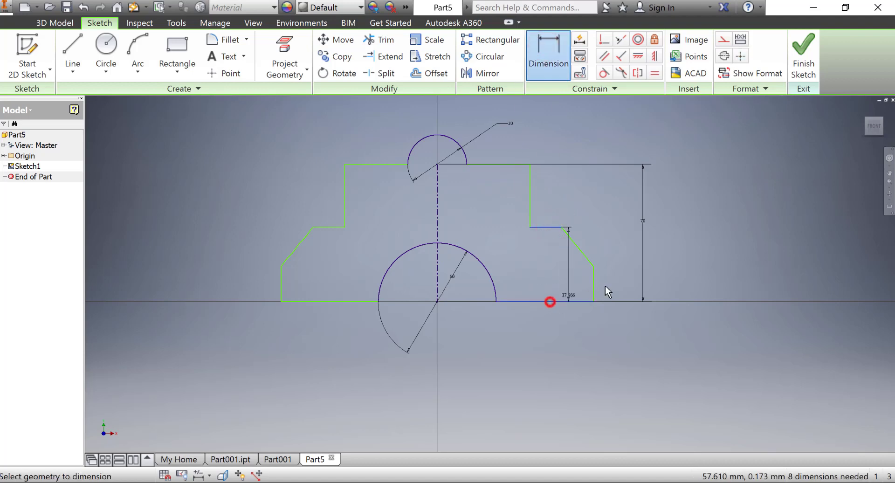
{"action": "left_click", "coordinate": [616, 277]}
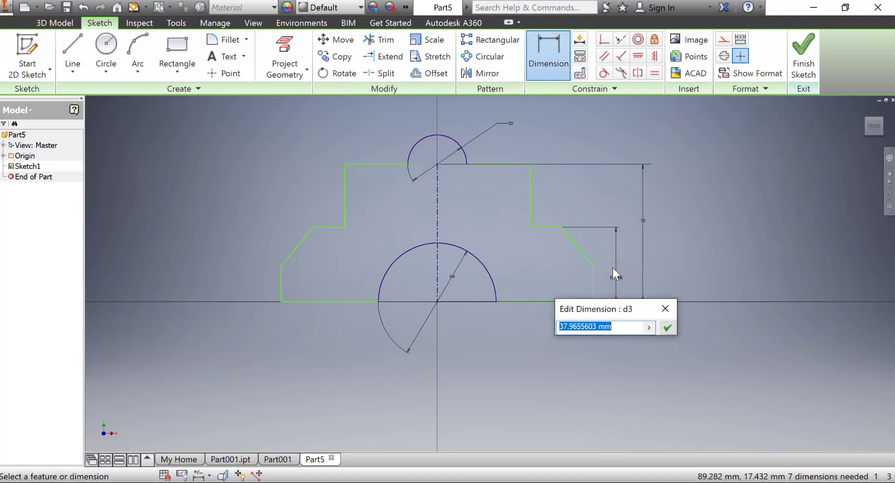
Try setting the shoulder height dimension to 40 mm and undo the change
{"action": "type", "text": "40"}
{"action": "key", "text": "Return"}
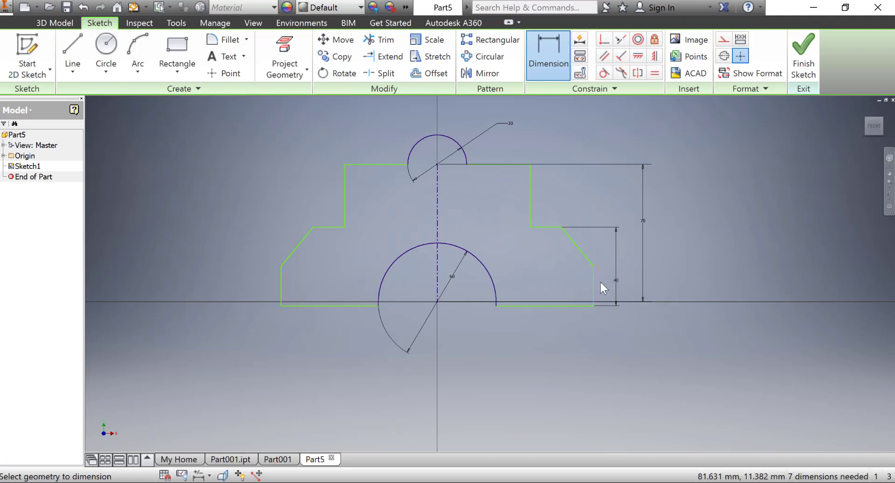
{"action": "key", "text": "ctrl+z"}
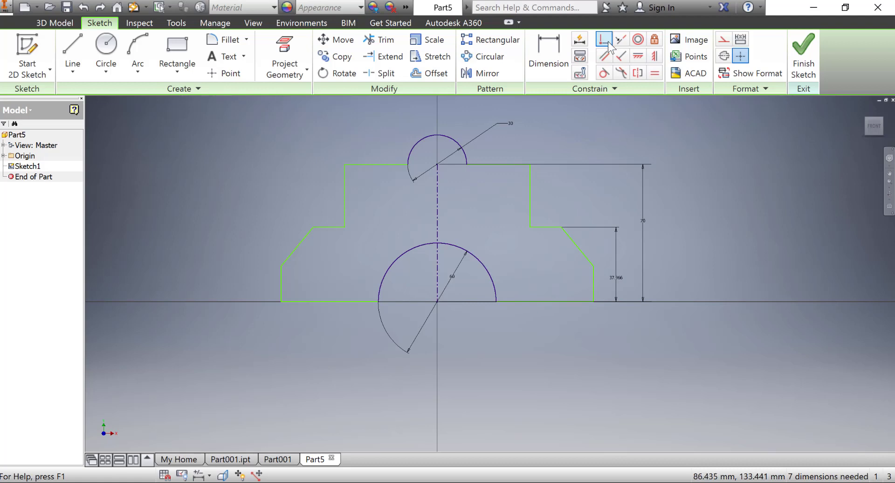
Apply a horizontal constraint between the sketch origin and the right base line's outer endpoint
{"action": "left_click", "coordinate": [638, 55]}
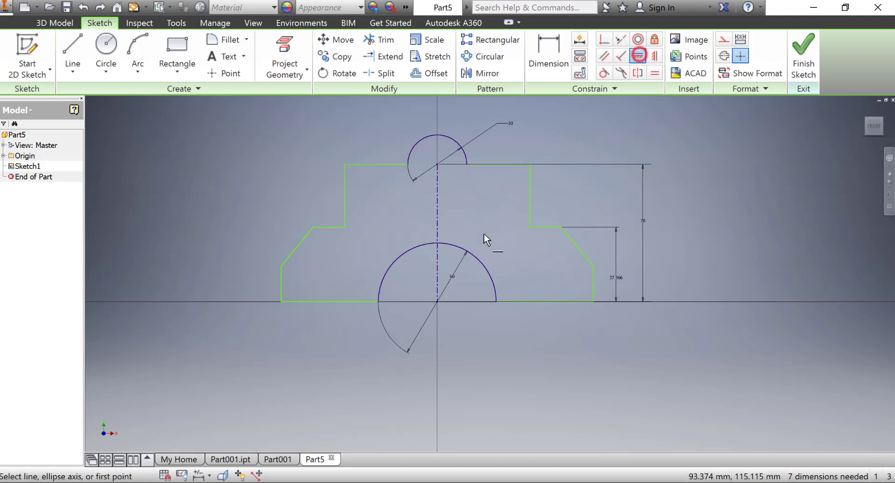
{"action": "left_click", "coordinate": [437, 301]}
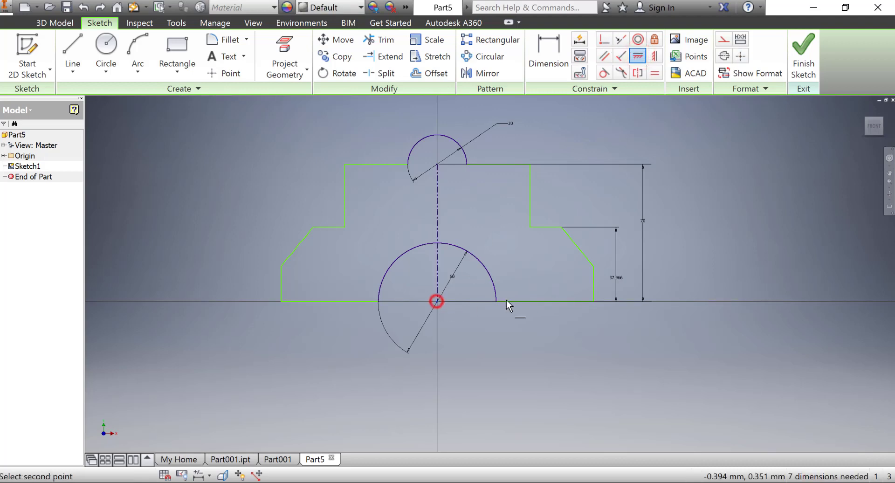
{"action": "left_click", "coordinate": [593, 301]}
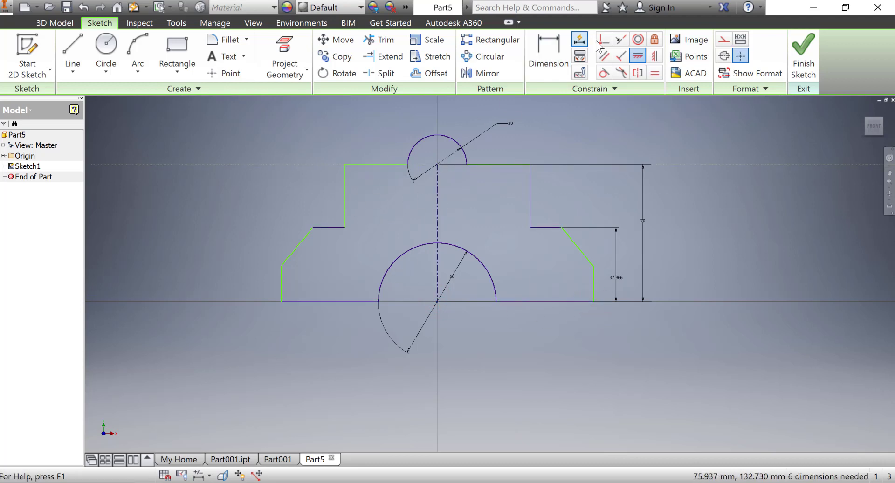
Apply horizontal constraints aligning the upper arc's center with the profile's top left corner and top right corner
{"action": "left_click", "coordinate": [637, 56]}
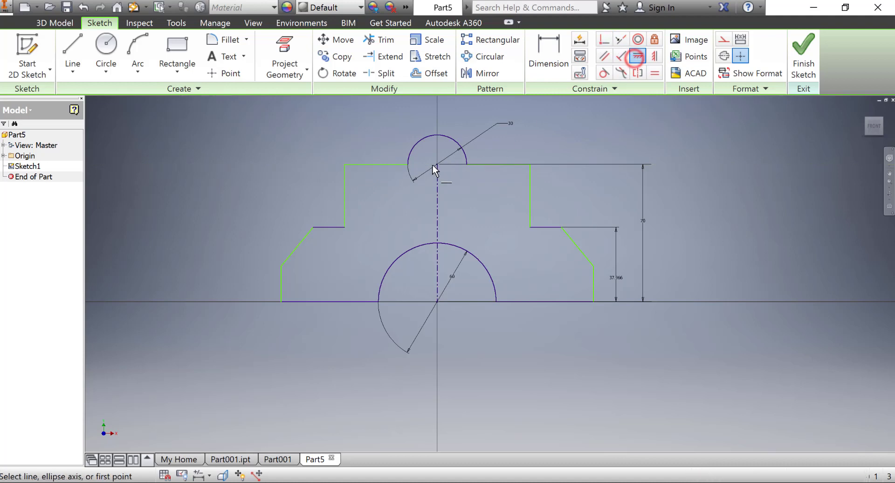
{"action": "left_click", "coordinate": [437, 164]}
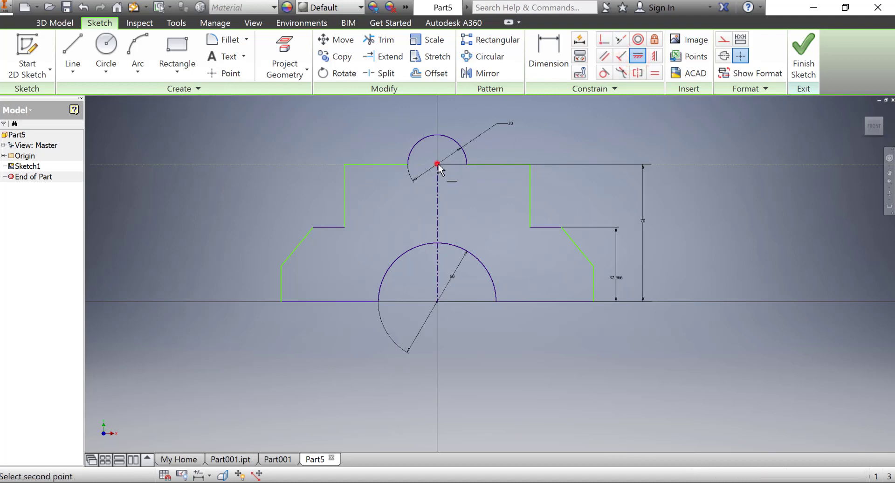
{"action": "left_click", "coordinate": [345, 164]}
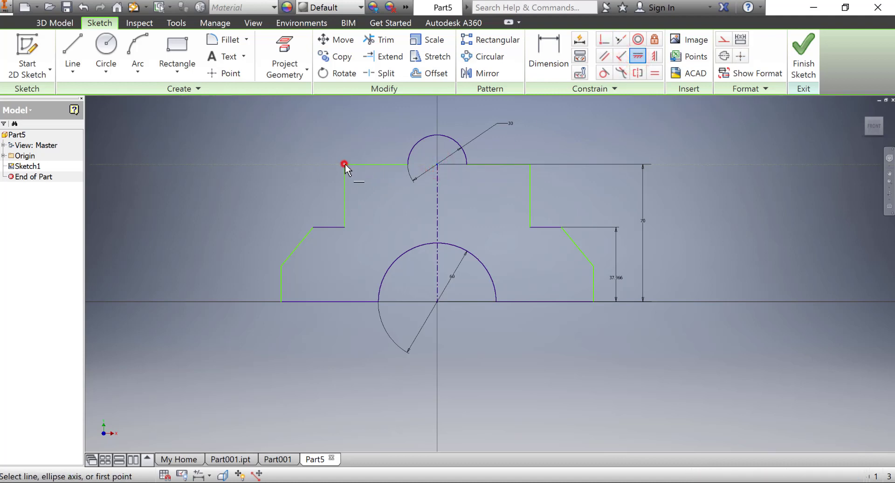
{"action": "left_click", "coordinate": [437, 164]}
{"action": "left_click", "coordinate": [530, 164]}
{"action": "right_click", "coordinate": [755, 140]}
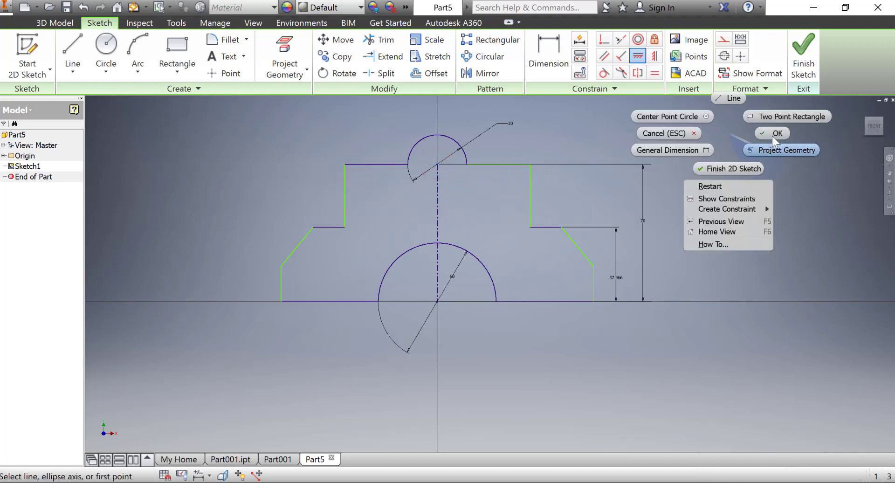
{"action": "left_click", "coordinate": [771, 135]}
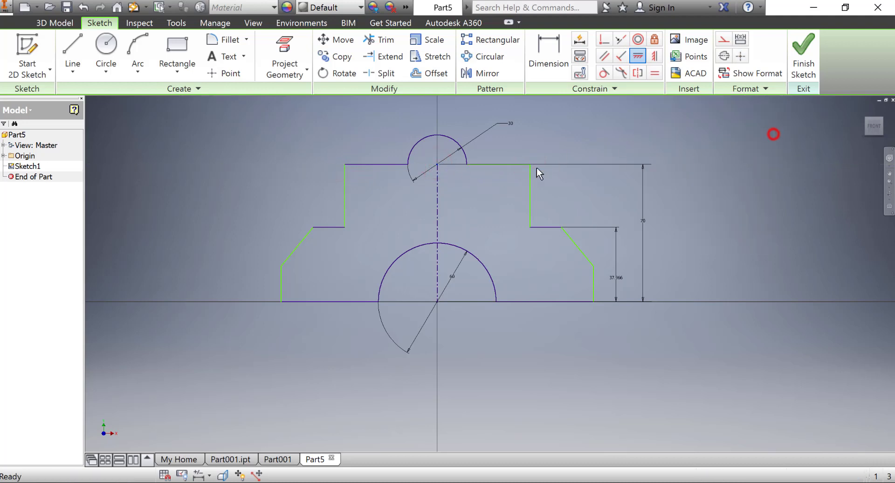
{"action": "right_click", "coordinate": [681, 113]}
{"action": "left_click", "coordinate": [855, 49]}
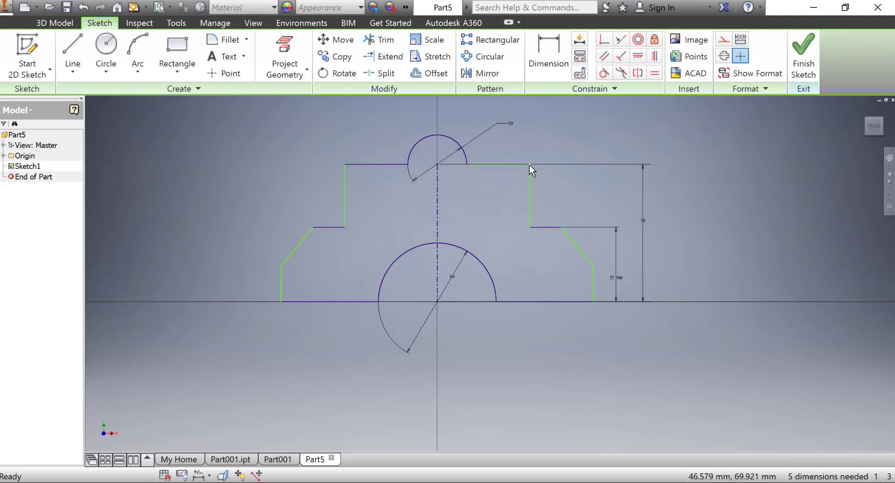
Set the shoulder height dimension on the right side of the profile to 40 mm
{"action": "left_click", "coordinate": [552, 52]}
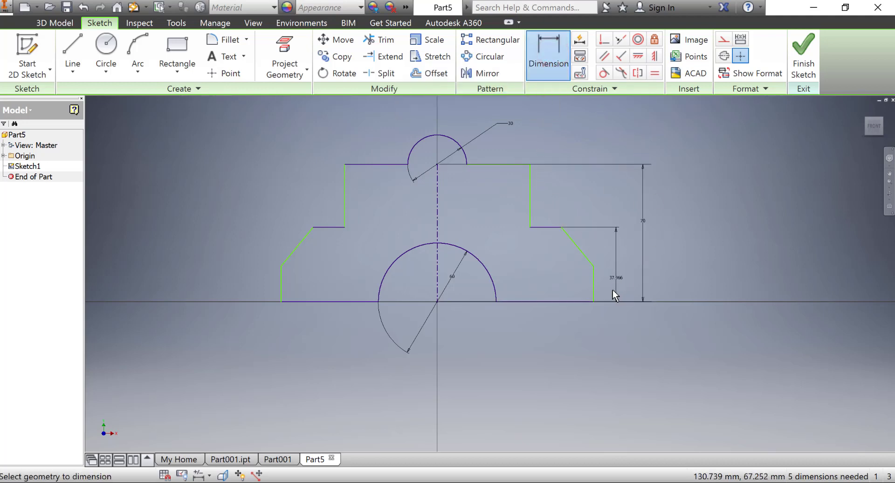
{"action": "left_click", "coordinate": [612, 276]}
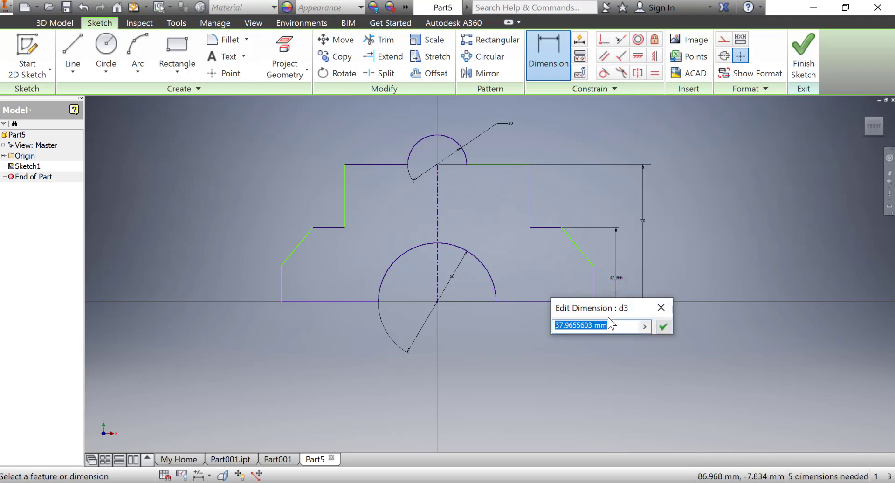
{"action": "type", "text": "40"}
{"action": "key", "text": "Return"}
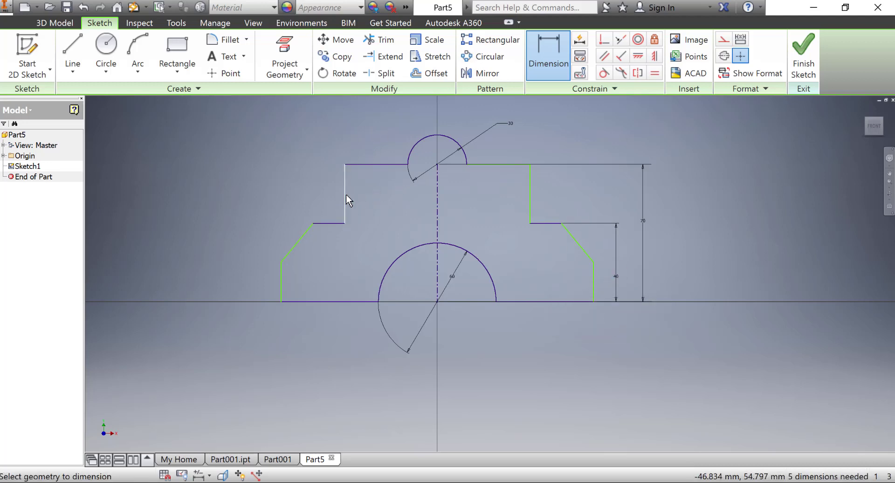
Check the Part001 drawing, try a 90 mm dimension between the upper right and lower left vertical lines, and undo that value
{"action": "left_click", "coordinate": [279, 459]}
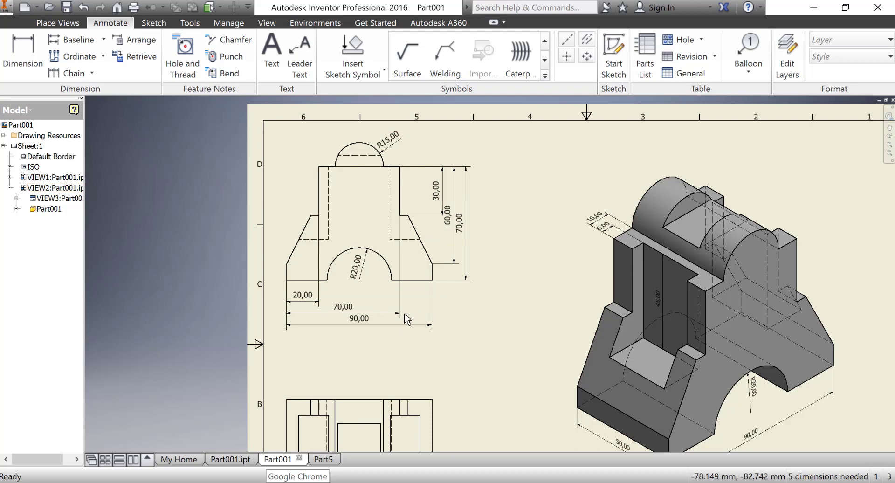
{"action": "left_click", "coordinate": [322, 459]}
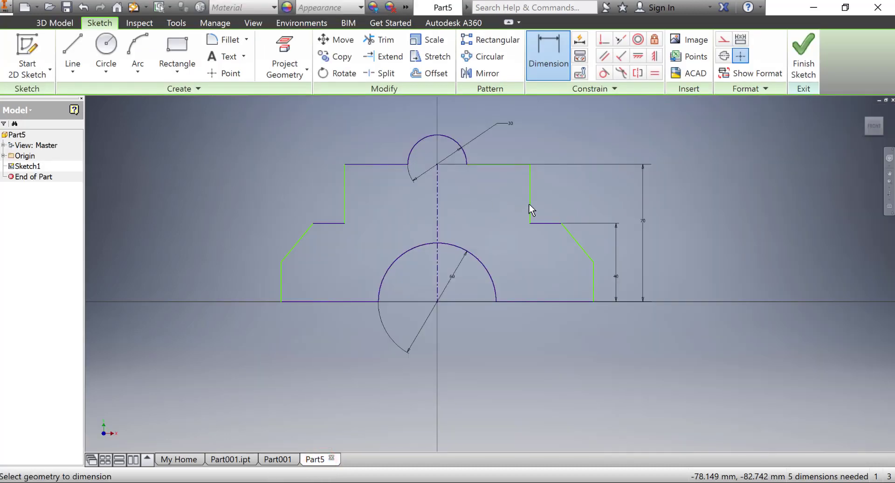
{"action": "left_click", "coordinate": [531, 208]}
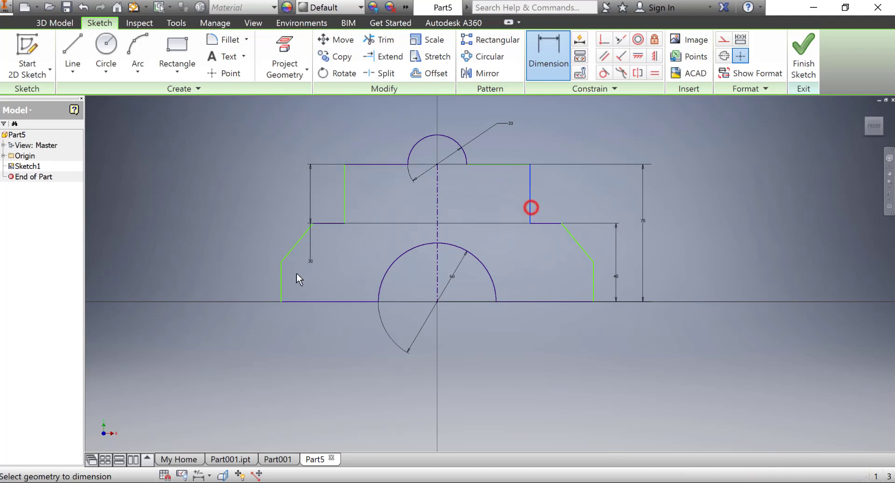
{"action": "left_click", "coordinate": [281, 281]}
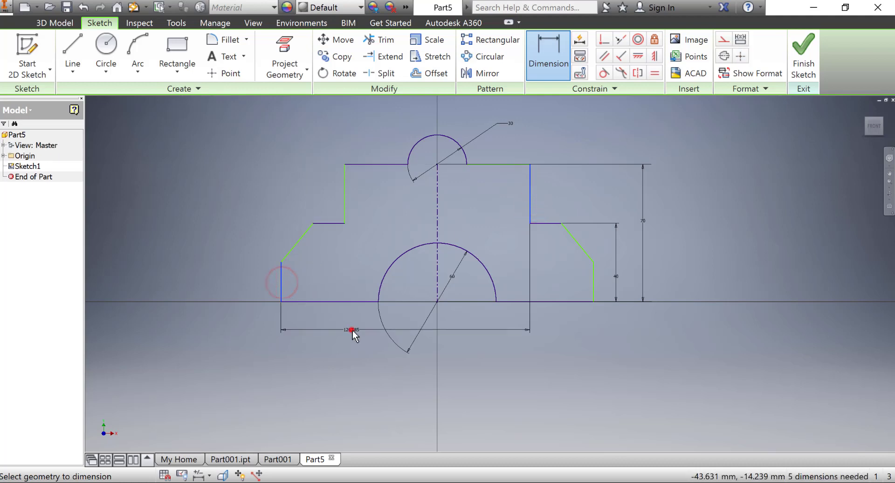
{"action": "left_click", "coordinate": [351, 329]}
{"action": "type", "text": "90"}
{"action": "key", "text": "Return"}
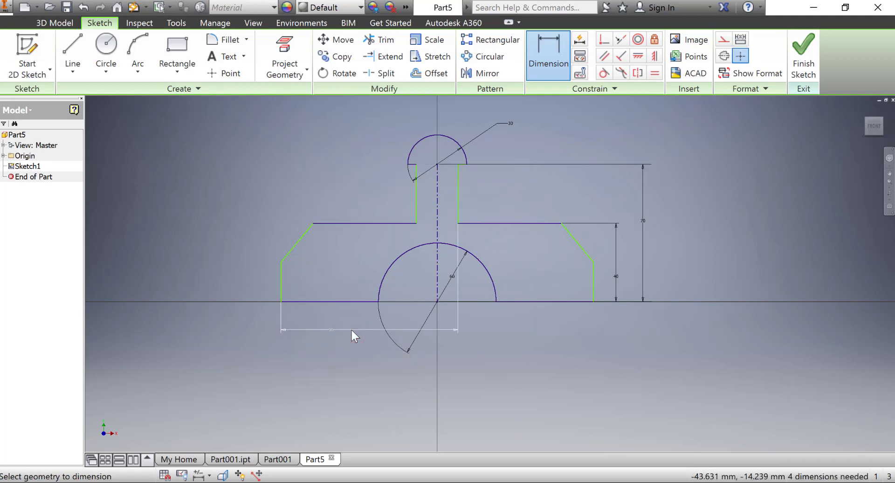
{"action": "key", "text": "ctrl+z"}
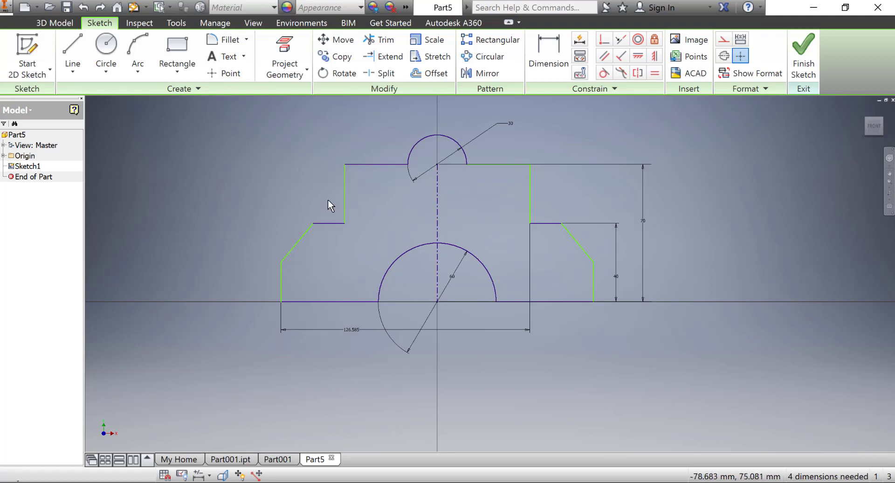
Dimension the distance between the upper block's two vertical lines and set it to 50 mm
{"action": "left_click", "coordinate": [548, 52]}
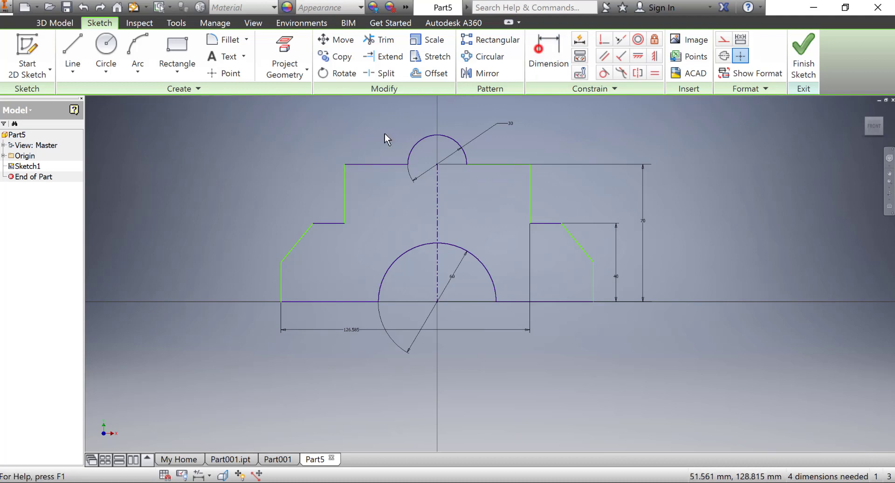
{"action": "left_click", "coordinate": [345, 189]}
{"action": "left_click", "coordinate": [529, 196]}
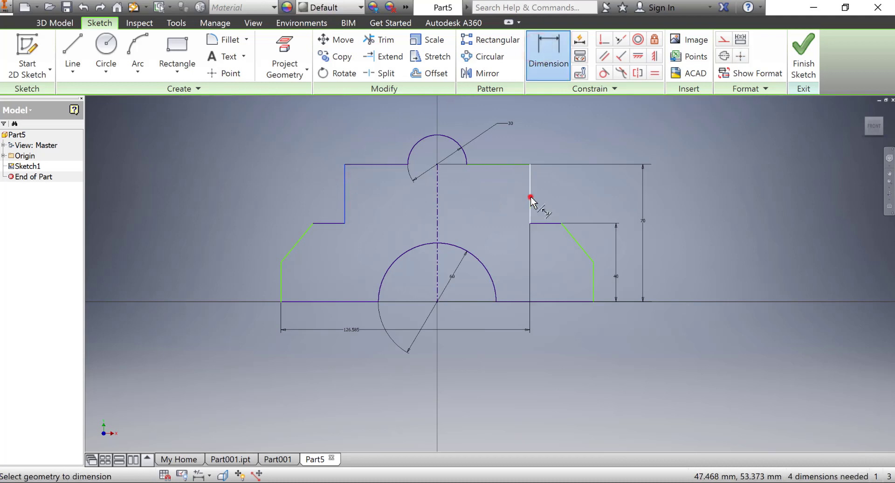
{"action": "left_click", "coordinate": [478, 231]}
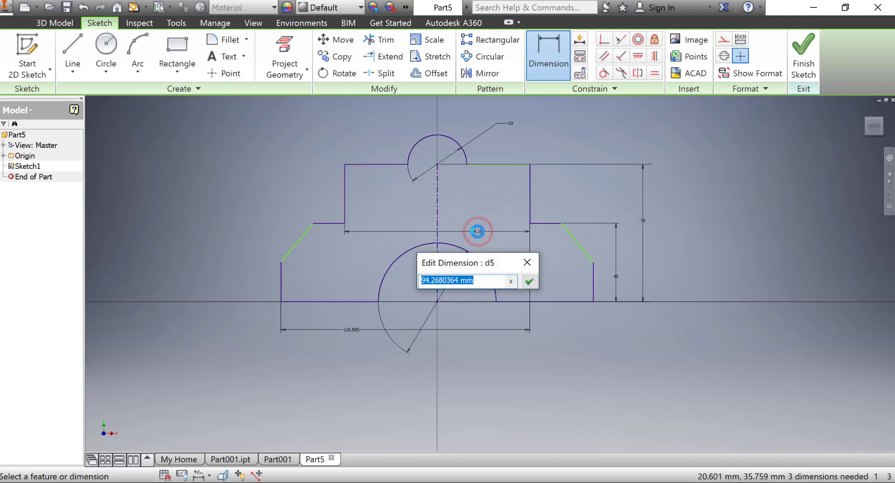
{"action": "type", "text": "50"}
{"action": "key", "text": "Return"}
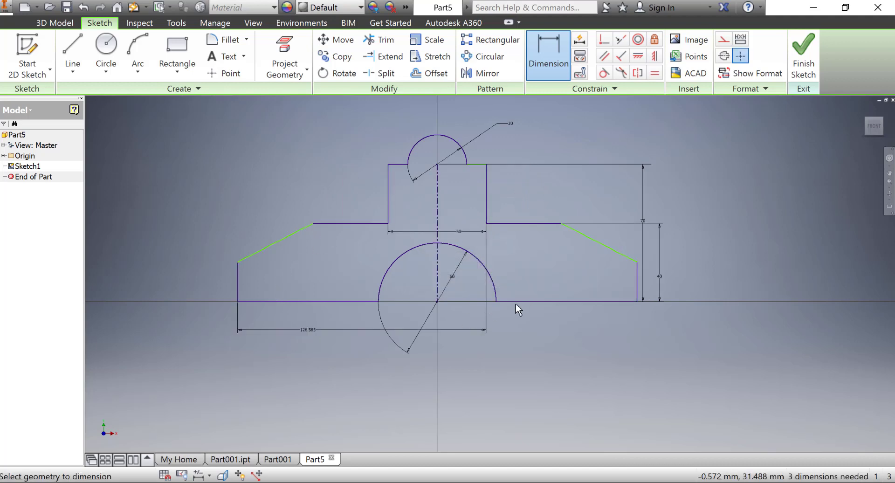
Delete the stray horizontal dimension between the lower left outer line and the upper block's right side
{"action": "right_click", "coordinate": [317, 357]}
{"action": "left_click", "coordinate": [356, 356]}
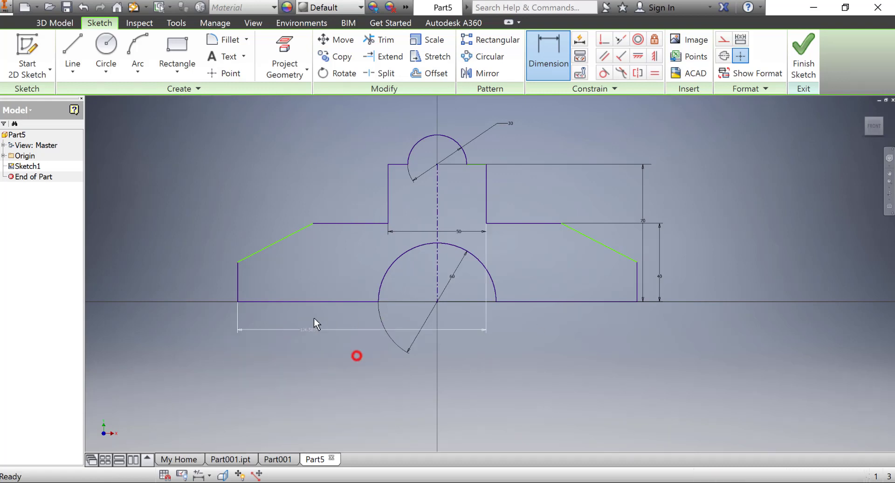
{"action": "left_click", "coordinate": [312, 329]}
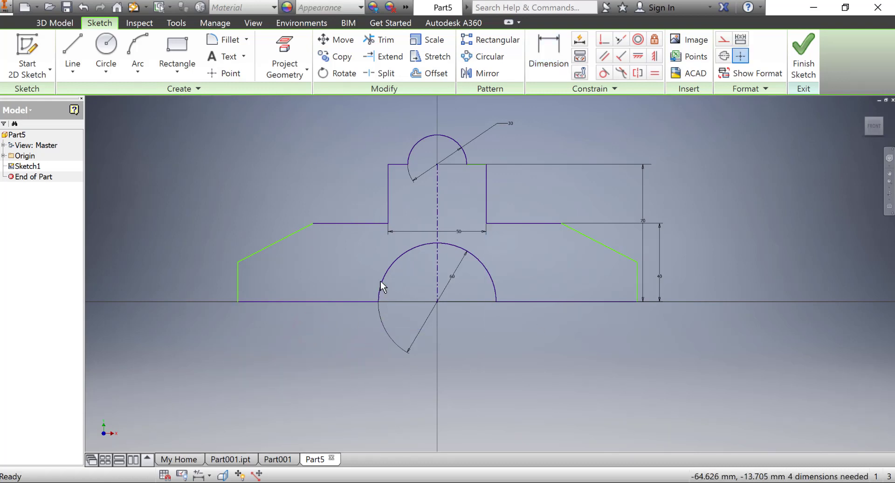
Dimension the overall base width between the two outer vertical lines, try 90 mm, and undo that value
{"action": "left_click", "coordinate": [550, 49]}
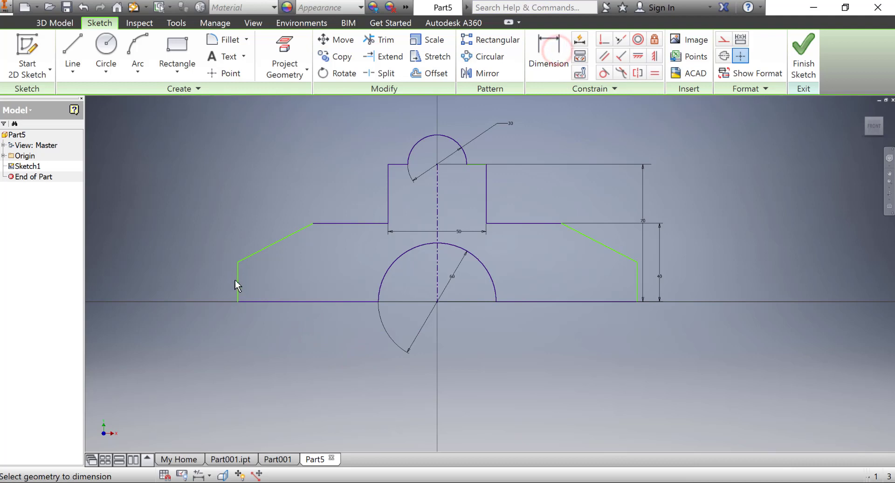
{"action": "left_click", "coordinate": [237, 280]}
{"action": "left_click", "coordinate": [637, 284]}
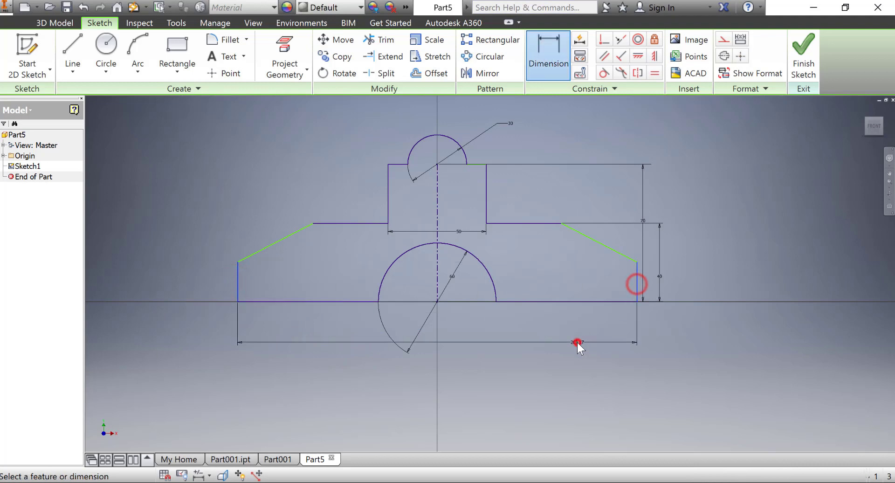
{"action": "left_click", "coordinate": [577, 342]}
{"action": "type", "text": "90"}
{"action": "key", "text": "Return"}
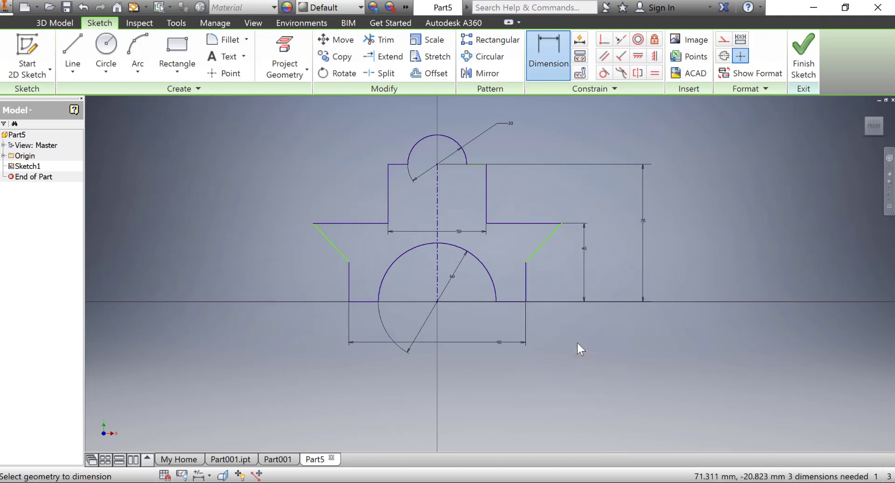
{"action": "key", "text": "ctrl+z"}
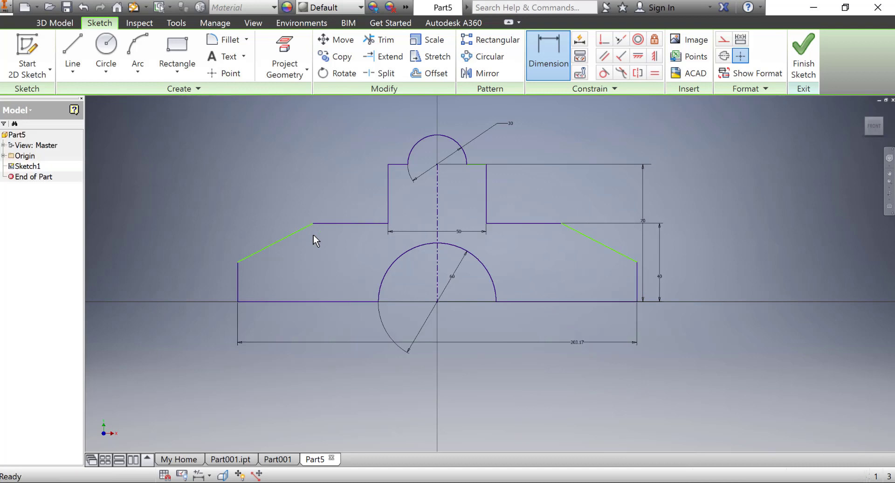
Dimension the width between the two shoulder lines' outer endpoints and set it to 60 mm
{"action": "key", "text": "d"}
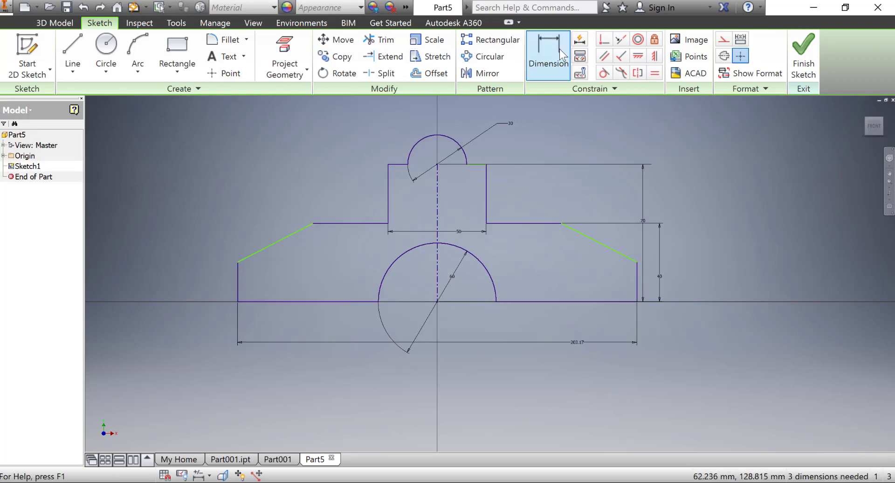
{"action": "left_click", "coordinate": [313, 223]}
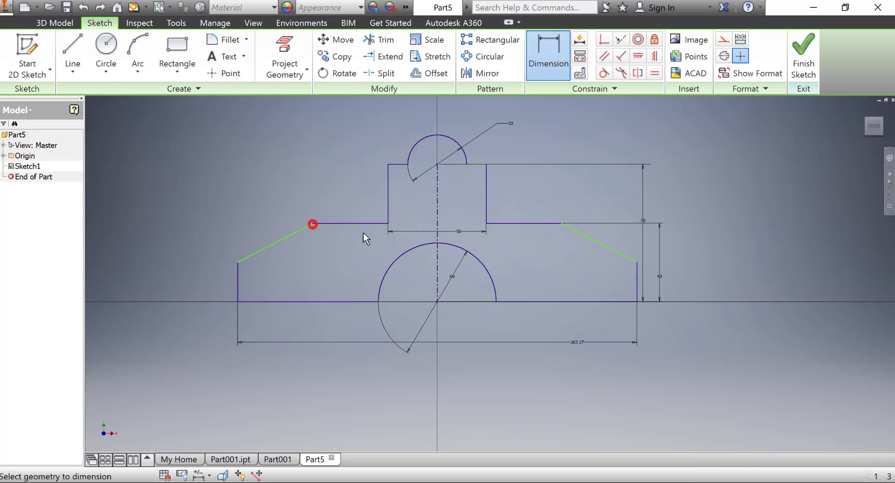
{"action": "left_click", "coordinate": [558, 239]}
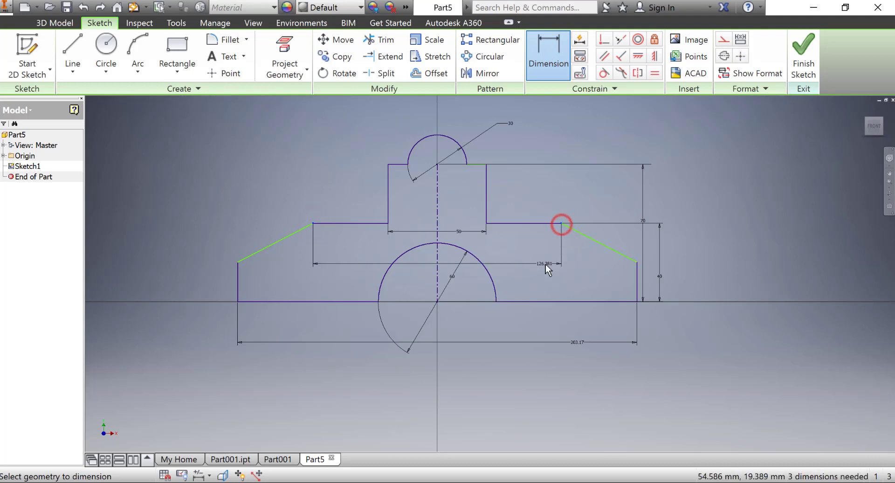
{"action": "left_click", "coordinate": [542, 263]}
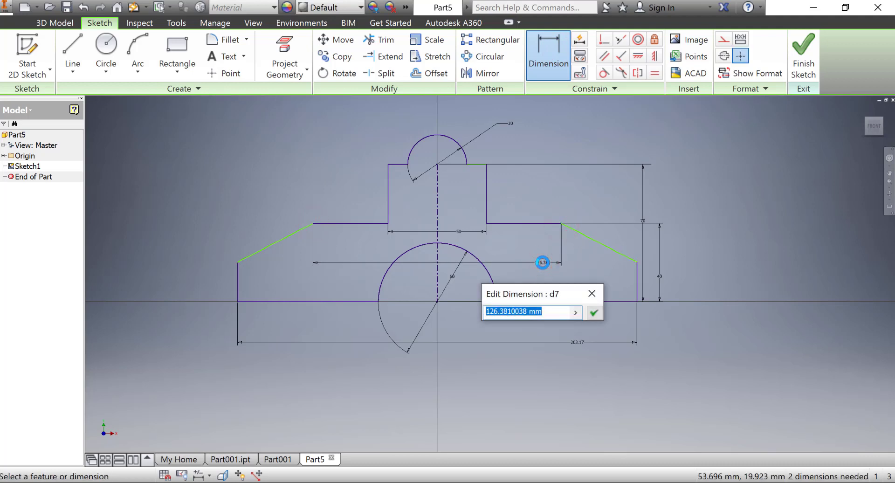
{"action": "type", "text": "60"}
{"action": "key", "text": "Return"}
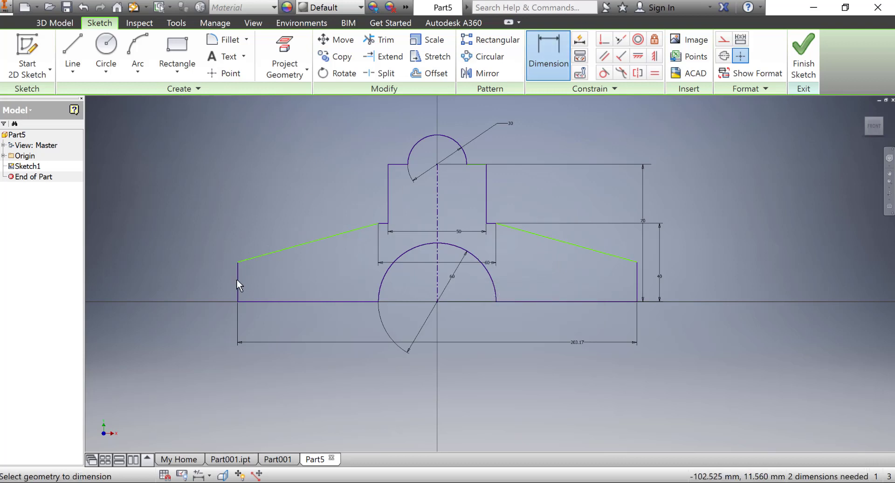
Set the overall base width dimension to 90 mm
{"action": "left_click", "coordinate": [578, 342]}
{"action": "type", "text": "90"}
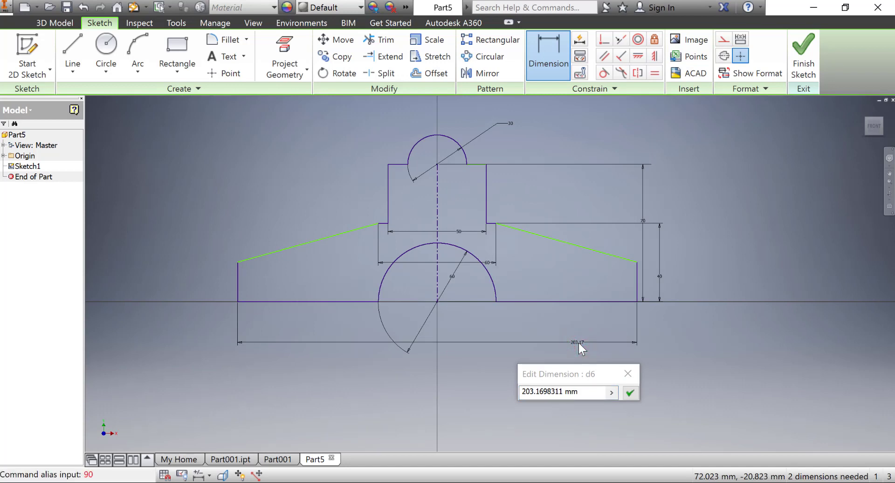
{"action": "left_click", "coordinate": [589, 391]}
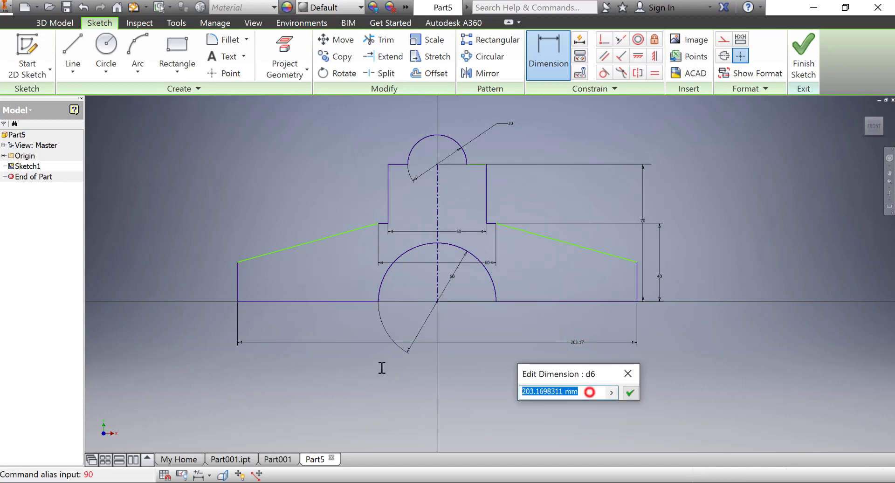
{"action": "type", "text": "90"}
{"action": "key", "text": "Return"}
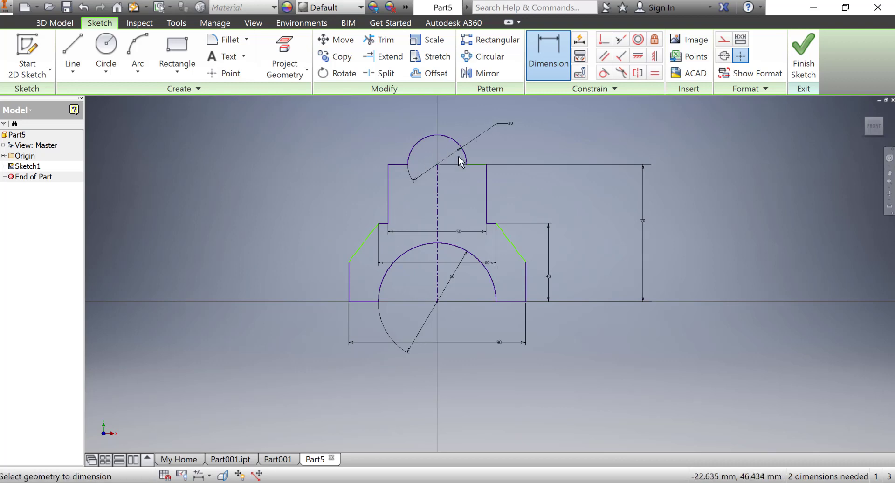
Dimension the short horizontal line between the upper arc and the top right corner, accepting its current length
{"action": "left_click", "coordinate": [376, 257]}
{"action": "scroll", "coordinate": [414, 240], "scroll_direction": "up", "scroll_amount": 3}
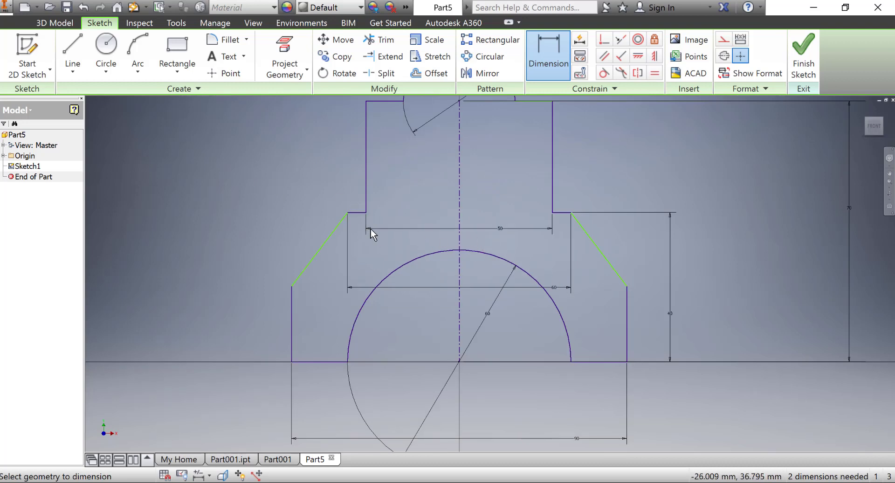
{"action": "middle_click_drag", "start_coordinate": [343, 207], "coordinate": [342, 248]}
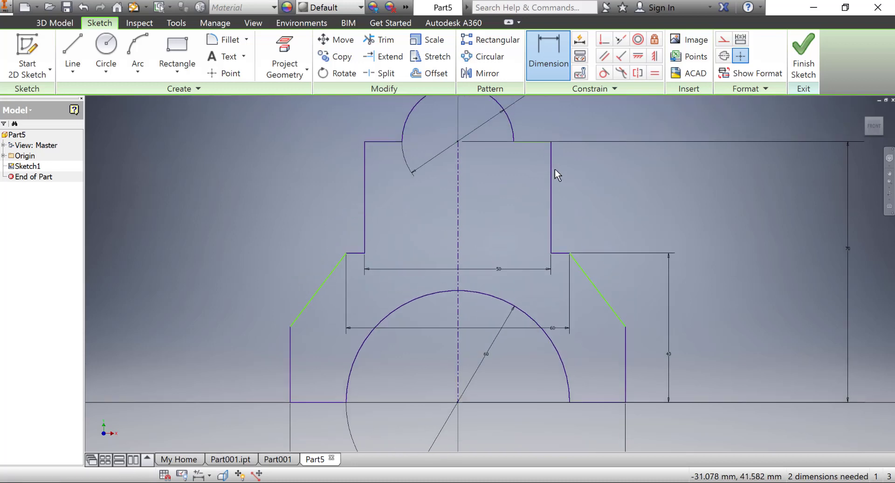
{"action": "left_click", "coordinate": [535, 61]}
{"action": "left_click", "coordinate": [533, 141]}
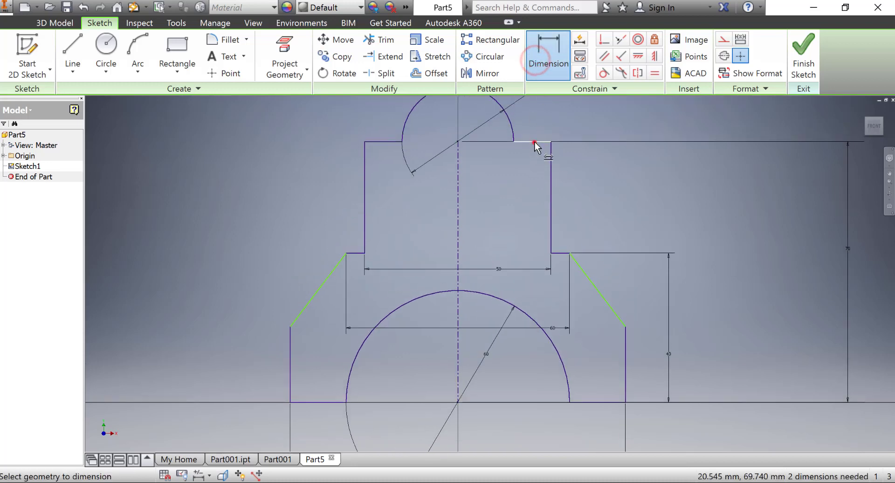
{"action": "left_click", "coordinate": [539, 117]}
{"action": "left_click", "coordinate": [593, 169]}
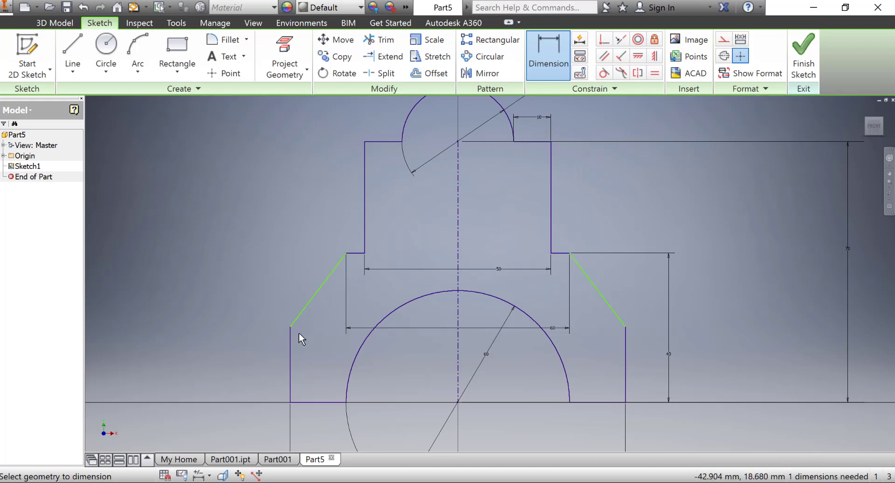
Dimension the height of the right outer vertical line and set it to 10 mm
{"action": "middle_click_drag", "start_coordinate": [299, 332], "coordinate": [296, 324]}
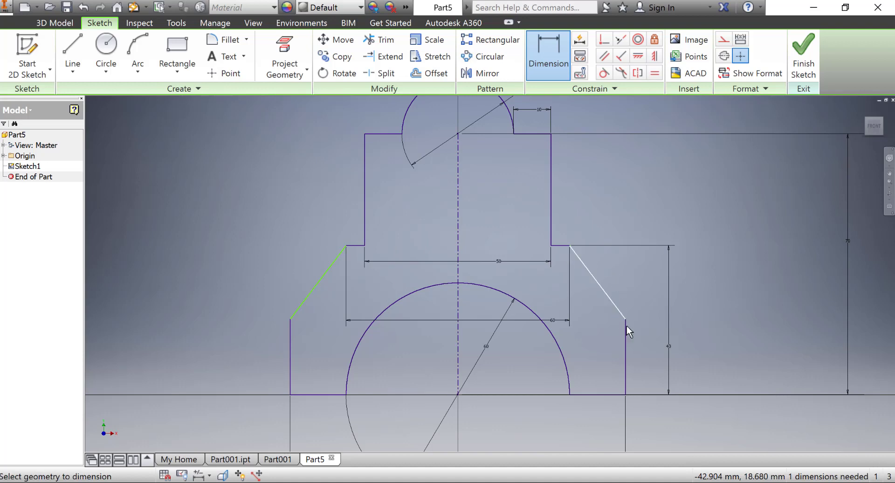
{"action": "left_click", "coordinate": [547, 41]}
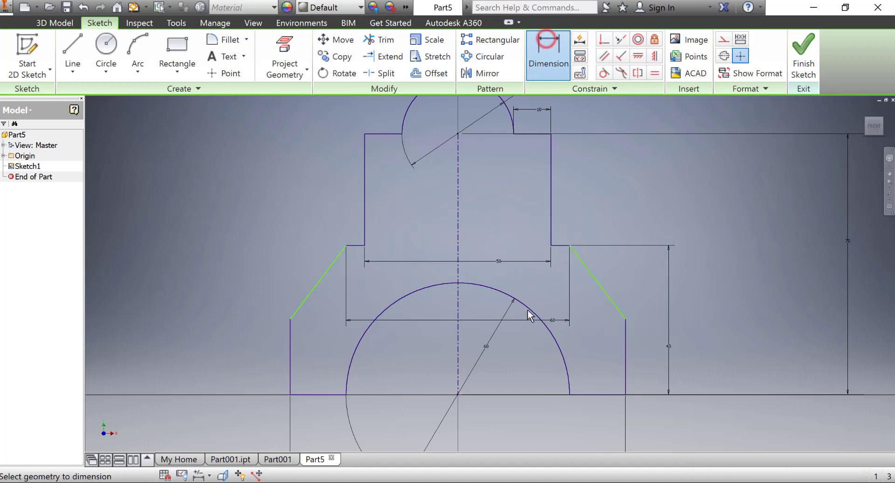
{"action": "left_click", "coordinate": [625, 319]}
{"action": "left_click", "coordinate": [625, 394]}
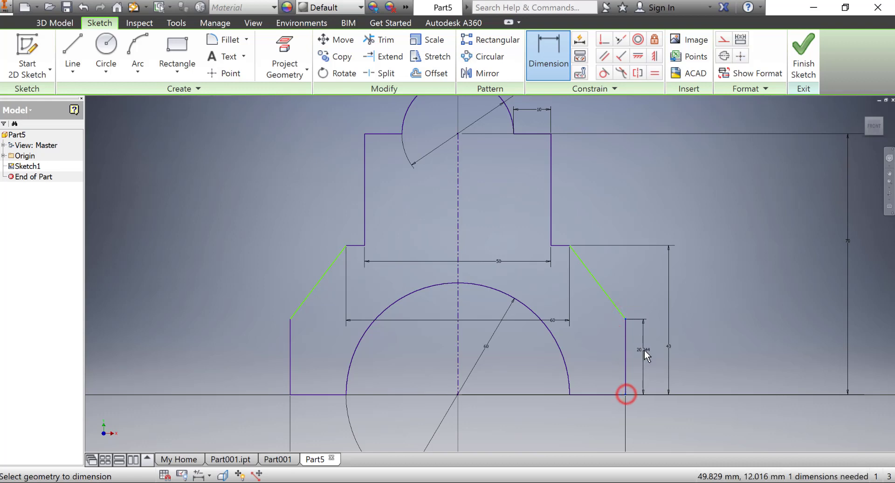
{"action": "left_click", "coordinate": [644, 350]}
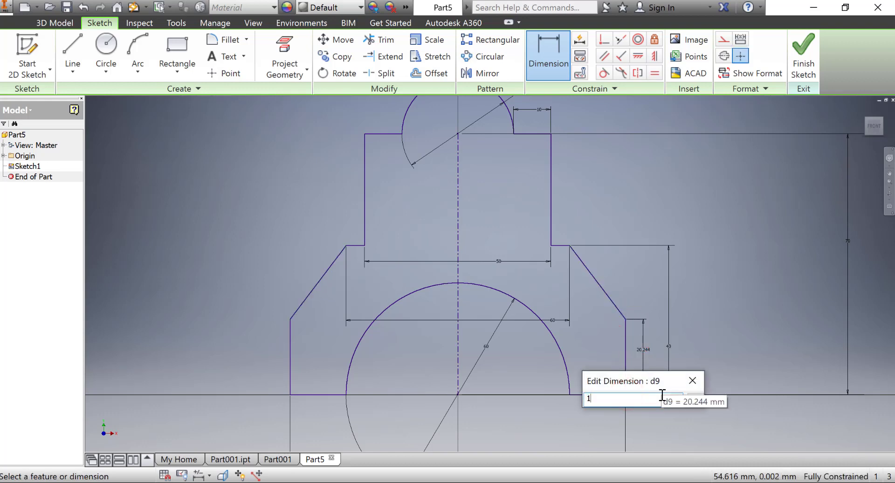
{"action": "key", "text": "Return"}
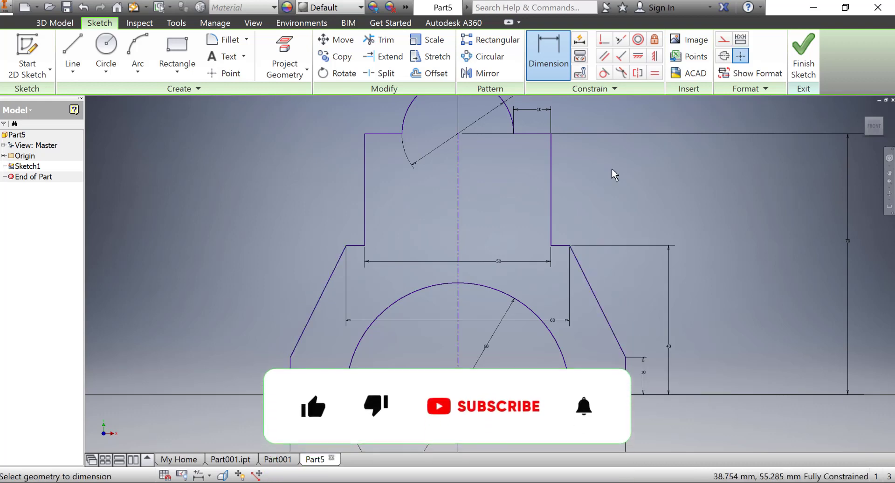
Finish the front profile sketch and bring the profile into view in the 3D model
{"action": "scroll", "coordinate": [613, 176], "scroll_direction": "down", "scroll_amount": 4}
{"action": "middle_click_drag", "start_coordinate": [613, 175], "coordinate": [570, 195]}
{"action": "left_click", "coordinate": [804, 44]}
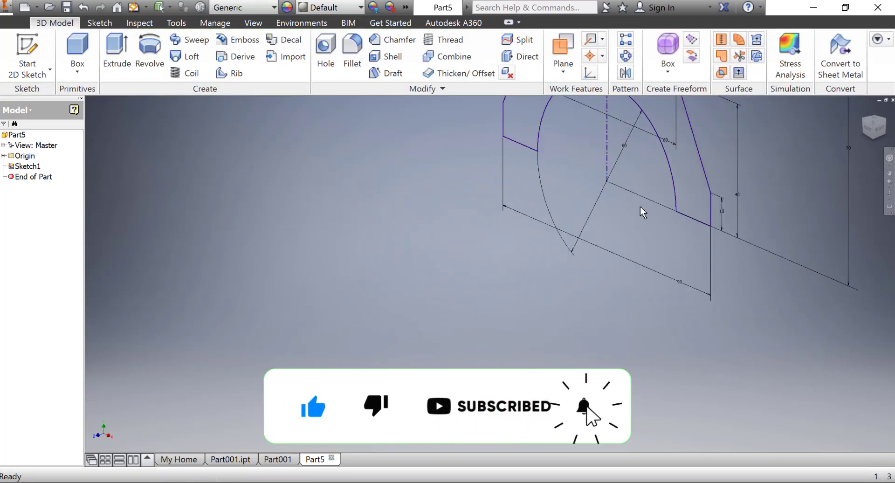
{"action": "middle_click_drag", "start_coordinate": [639, 206], "coordinate": [554, 284]}
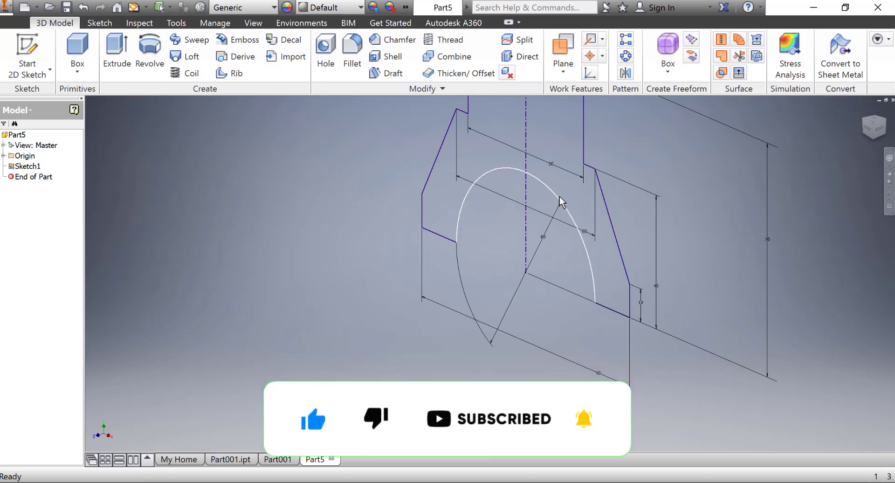
Extrude the front profile 50 mm in the reverse direction as a new solid
{"action": "scroll", "coordinate": [565, 210], "scroll_direction": "down", "scroll_amount": 2}
{"action": "middle_click_drag", "start_coordinate": [565, 209], "coordinate": [530, 231]}
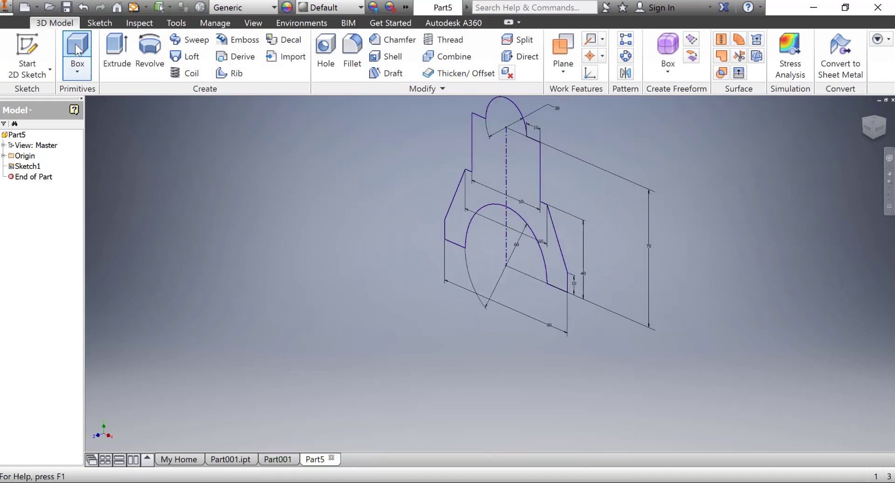
{"action": "left_click", "coordinate": [75, 69]}
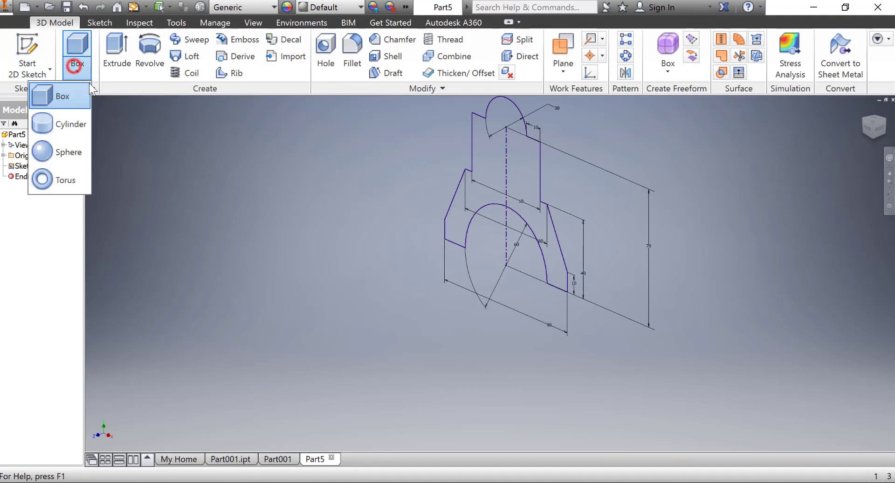
{"action": "left_click", "coordinate": [120, 58]}
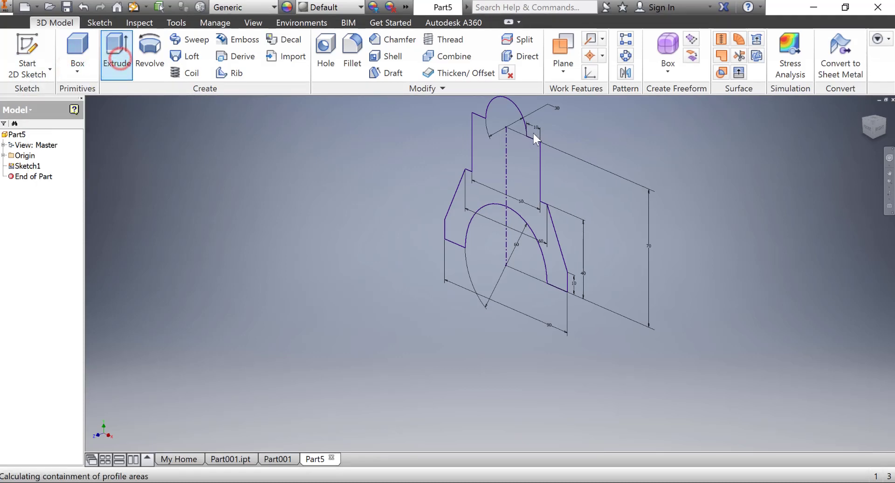
{"action": "left_click", "coordinate": [497, 161]}
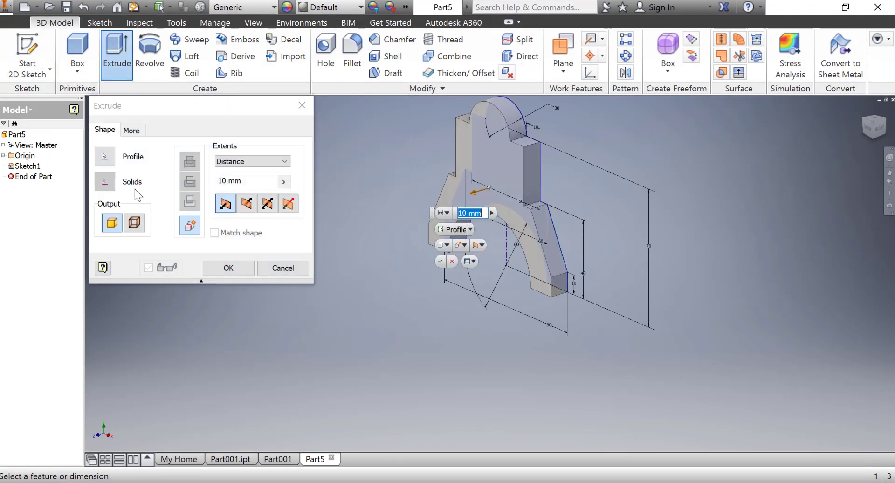
{"action": "left_click", "coordinate": [246, 203]}
{"action": "left_click", "coordinate": [250, 181]}
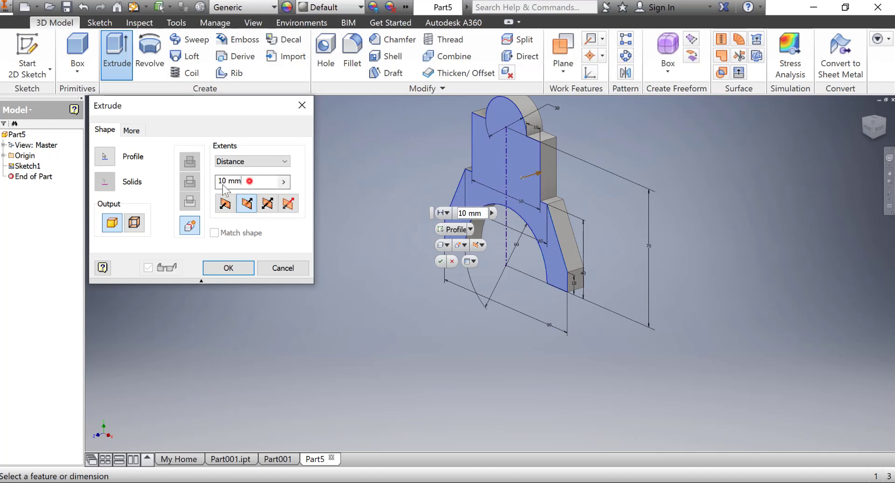
{"action": "key", "text": "Return"}
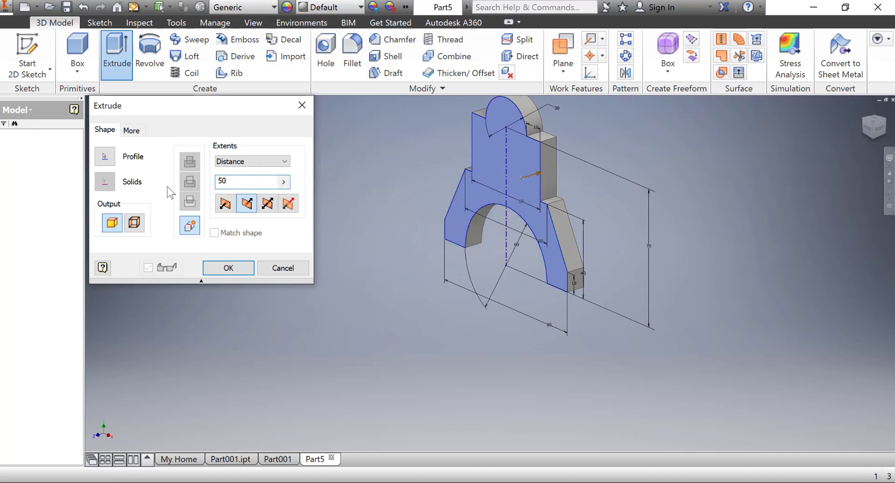
Examine the side recess and its dimensions on the Part001 drawing and compare them with the extruded body
{"action": "middle_click_drag", "start_coordinate": [498, 145], "coordinate": [432, 195]}
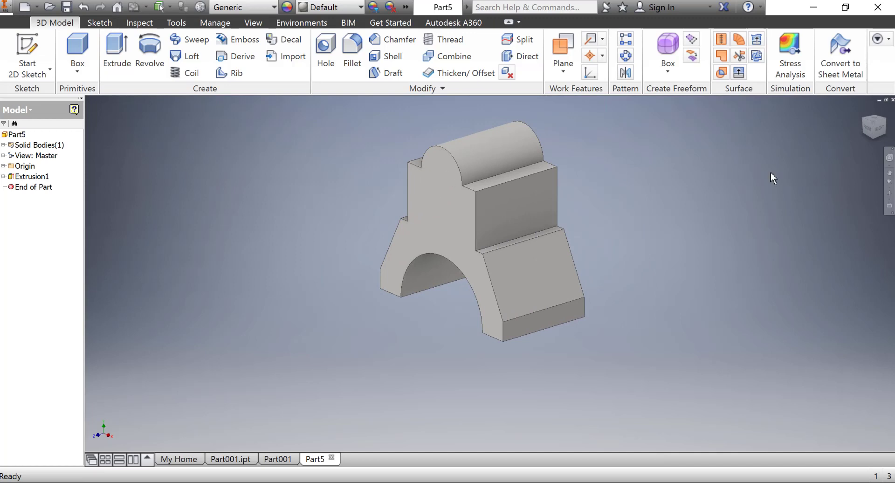
{"action": "left_click", "coordinate": [881, 132]}
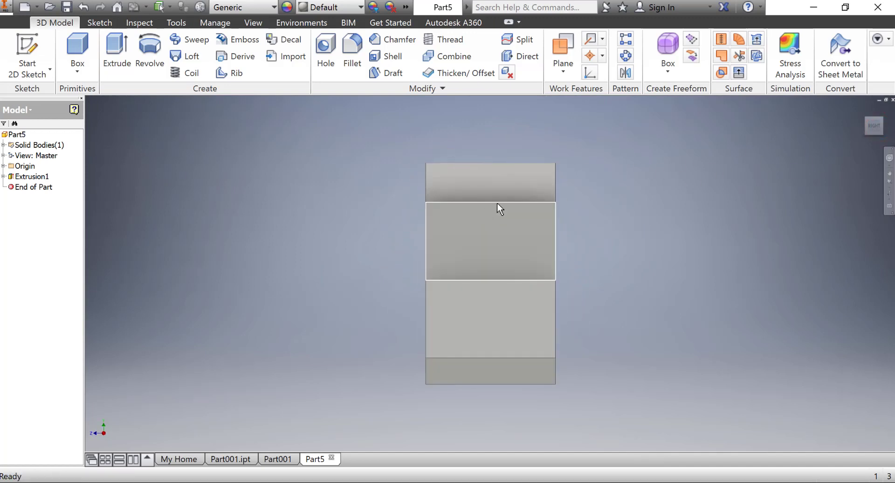
{"action": "left_click", "coordinate": [282, 458]}
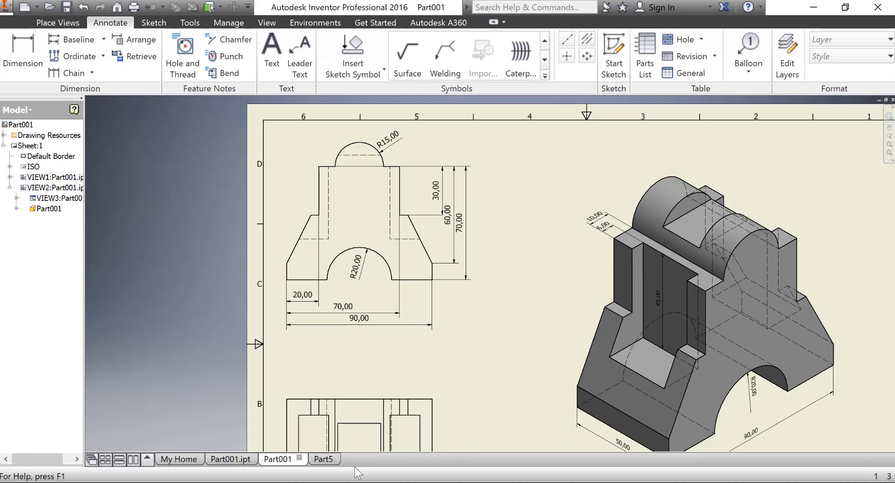
{"action": "left_click", "coordinate": [325, 458]}
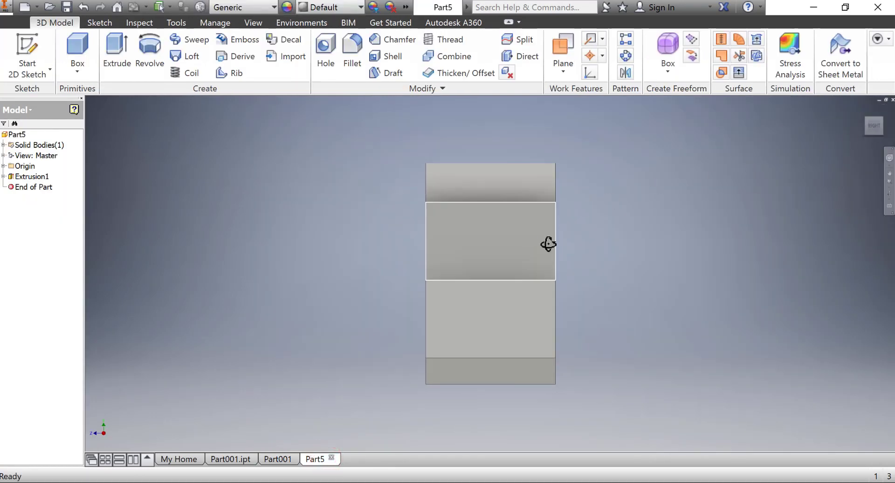
{"action": "middle_click_drag", "start_coordinate": [549, 244], "coordinate": [586, 257], "text": "shift"}
{"action": "middle_click_drag", "start_coordinate": [549, 211], "coordinate": [503, 163]}
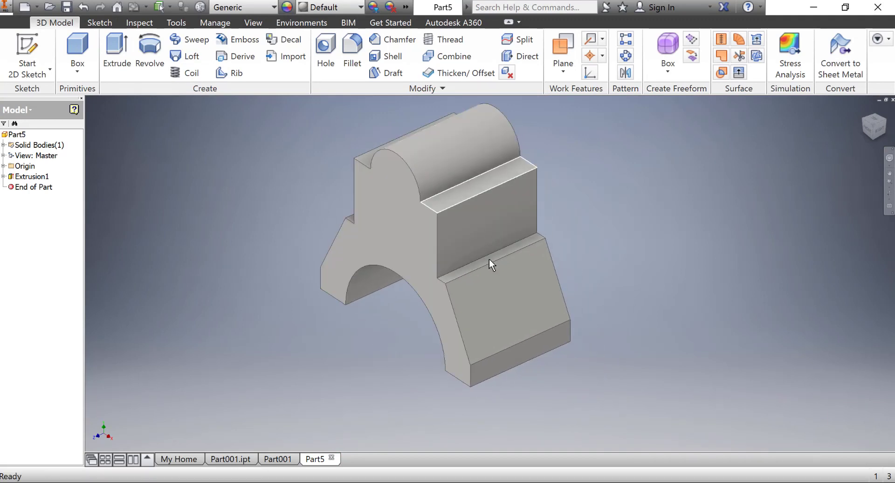
{"action": "left_click", "coordinate": [278, 459]}
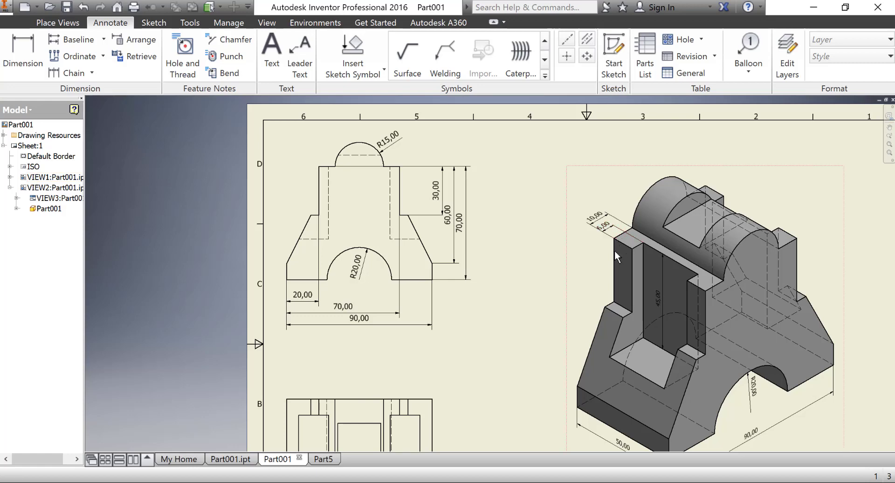
{"action": "left_click", "coordinate": [325, 460]}
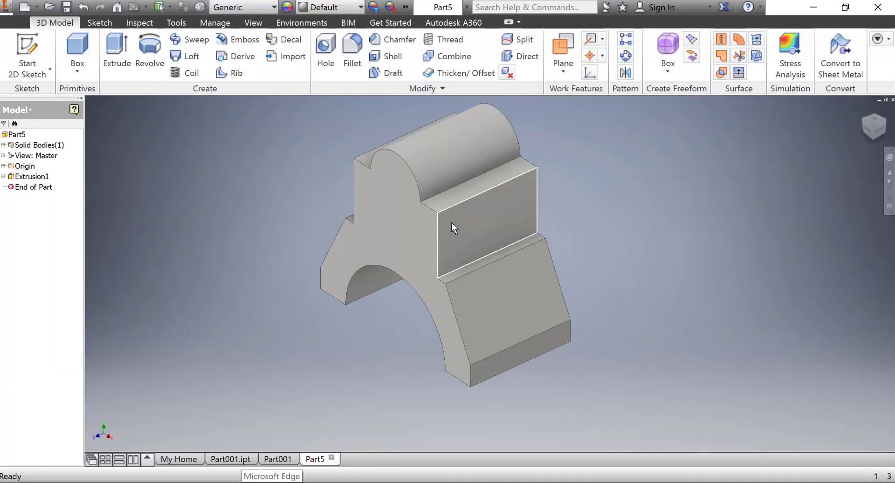
Create a work plane offset inward from the body's upper vertical side face
{"action": "left_click", "coordinate": [563, 69]}
{"action": "left_click", "coordinate": [435, 122]}
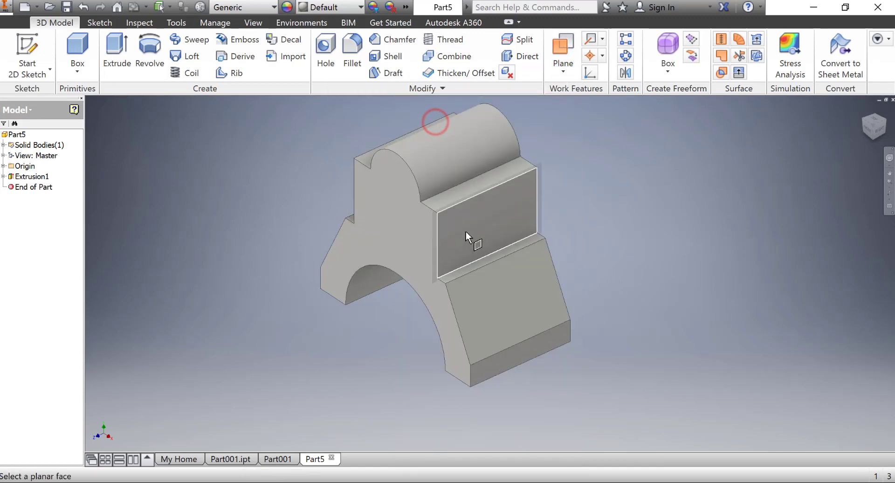
{"action": "left_click", "coordinate": [465, 231]}
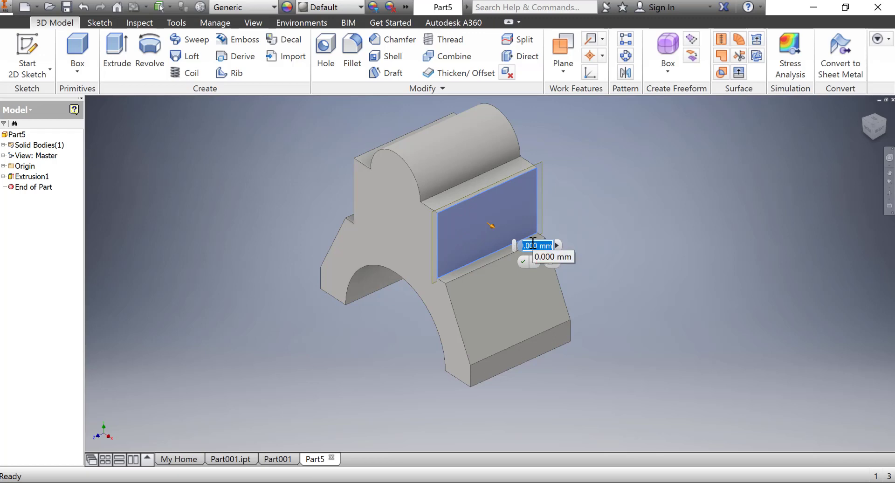
{"action": "key", "text": "Return"}
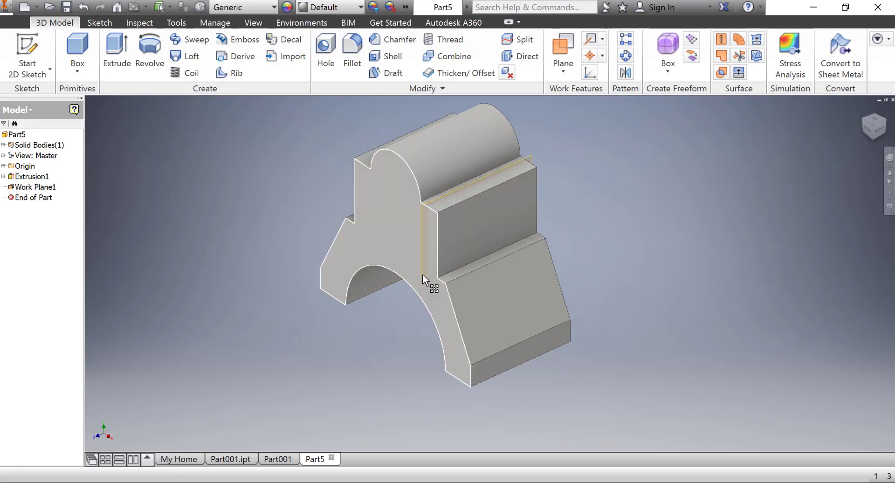
Start a sketch on the offset work plane and project the upper vertical side face into it
{"action": "left_click", "coordinate": [466, 184]}
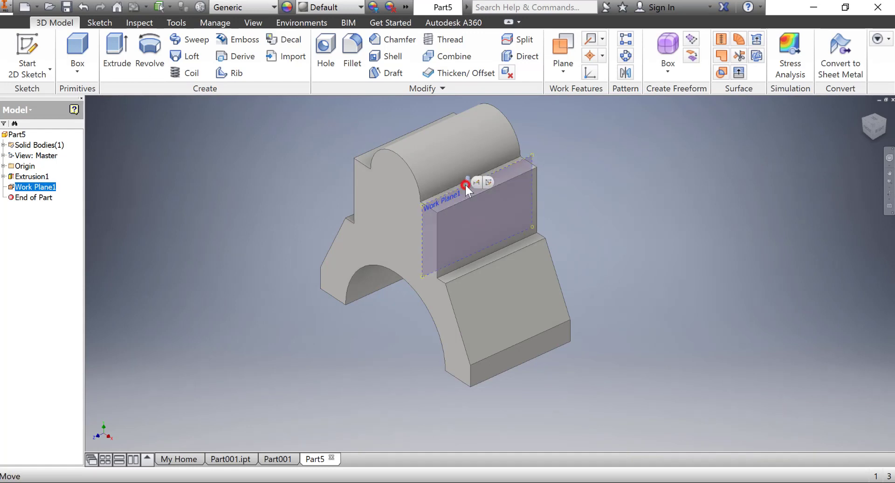
{"action": "left_click", "coordinate": [489, 181]}
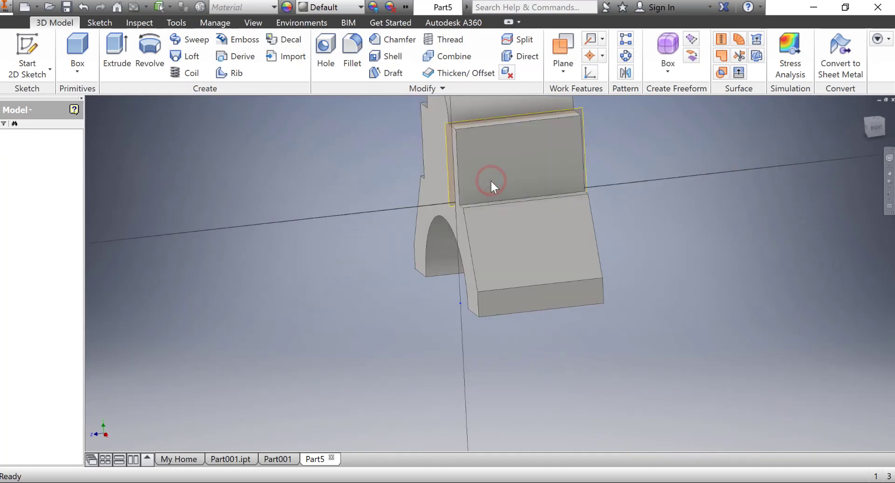
{"action": "middle_click_drag", "start_coordinate": [480, 190], "coordinate": [322, 265]}
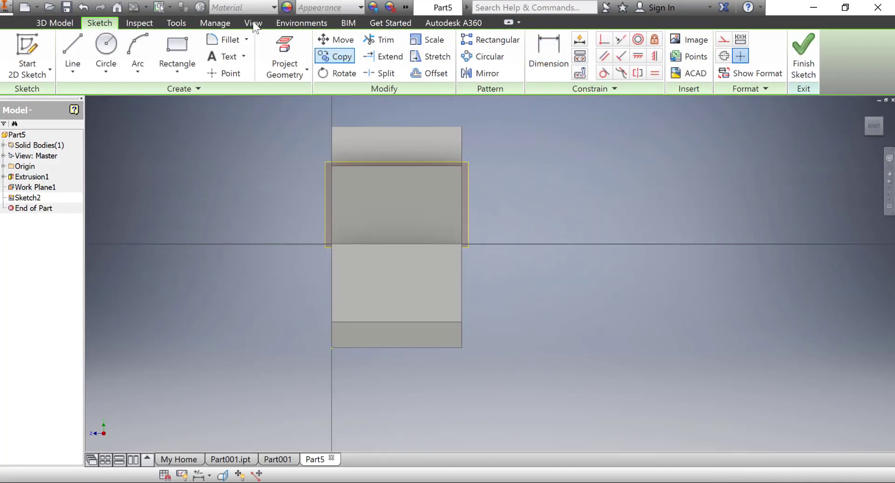
{"action": "left_click", "coordinate": [285, 51]}
{"action": "left_click", "coordinate": [385, 195]}
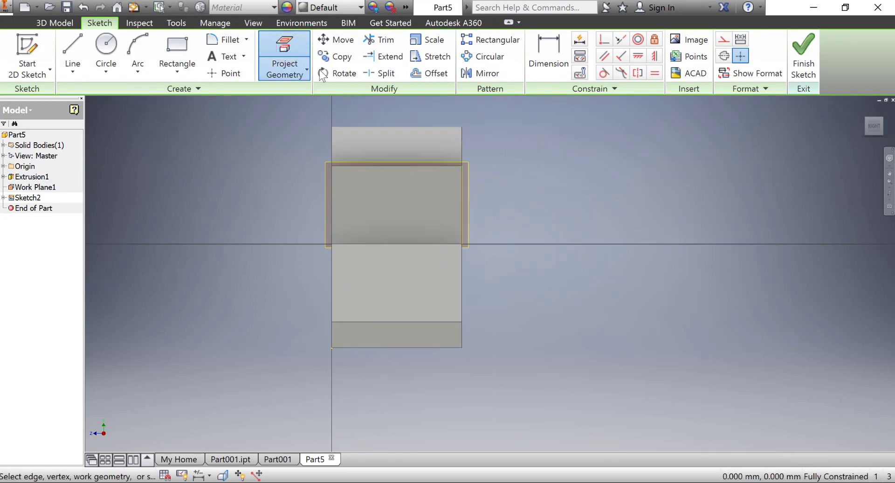
Switch the model's visual style to wireframe
{"action": "left_click", "coordinate": [257, 24]}
{"action": "left_click", "coordinate": [159, 56]}
{"action": "left_click", "coordinate": [82, 210]}
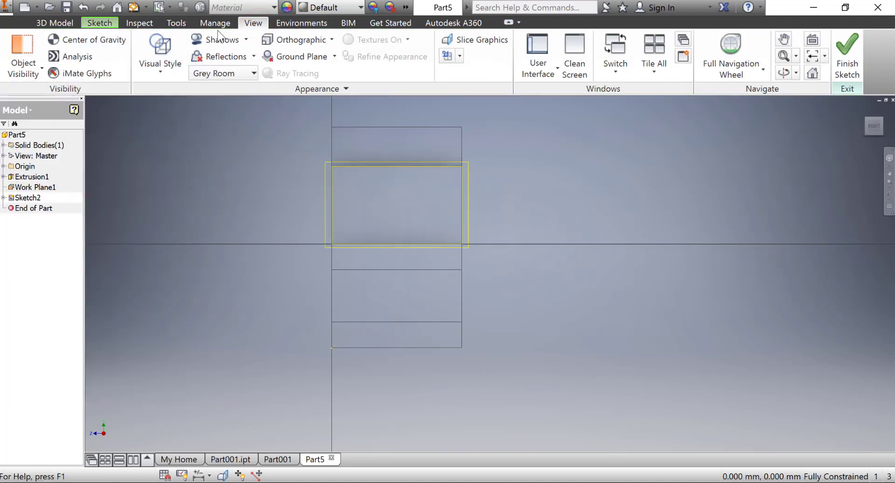
Sketch a rectangle about 19 mm high, starting on the projected face's top edge and lying between its vertical edges
{"action": "left_click", "coordinate": [99, 24]}
{"action": "left_click", "coordinate": [179, 47]}
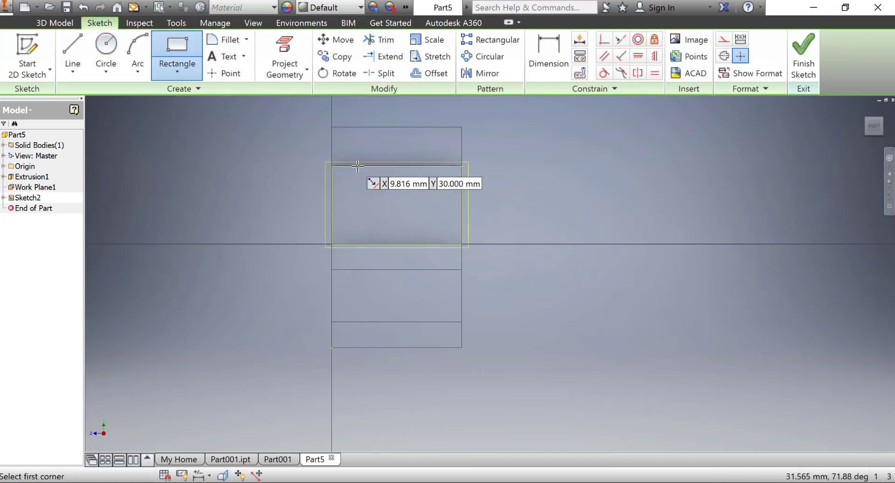
{"action": "left_click", "coordinate": [358, 165]}
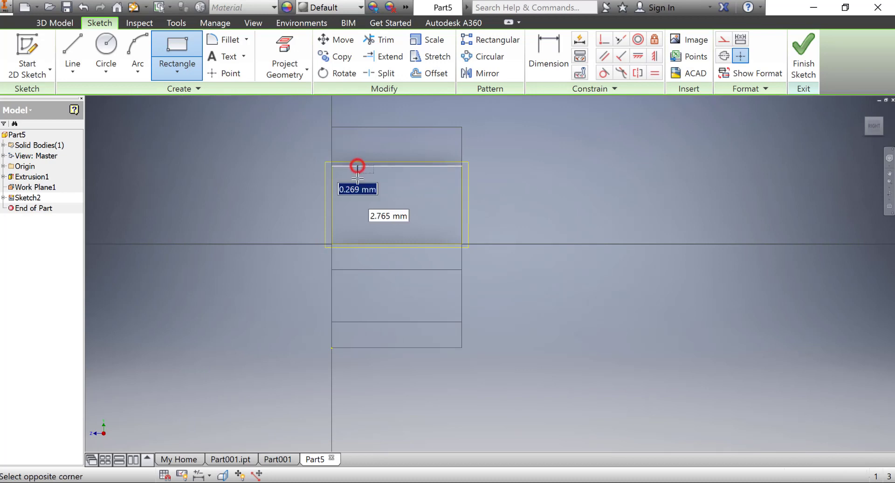
{"action": "left_click", "coordinate": [433, 214]}
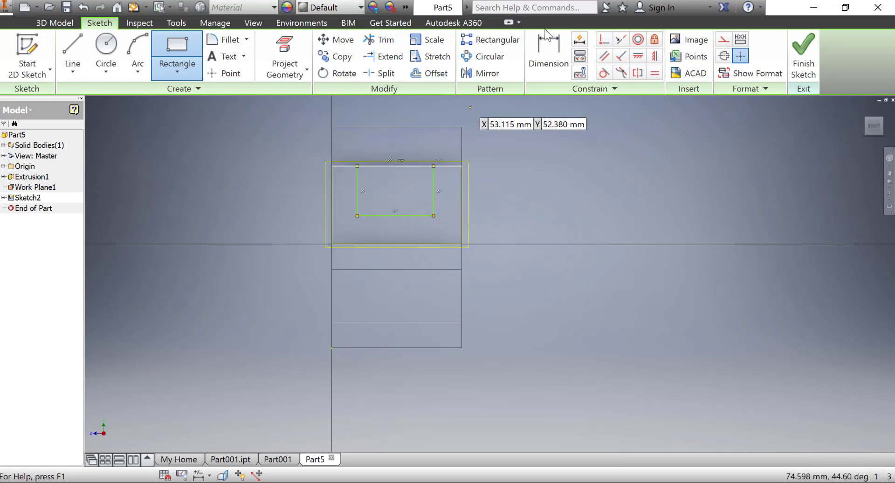
Dimension the rectangle's height and set it to 45 mm
{"action": "left_click", "coordinate": [433, 188]}
{"action": "left_click", "coordinate": [549, 191]}
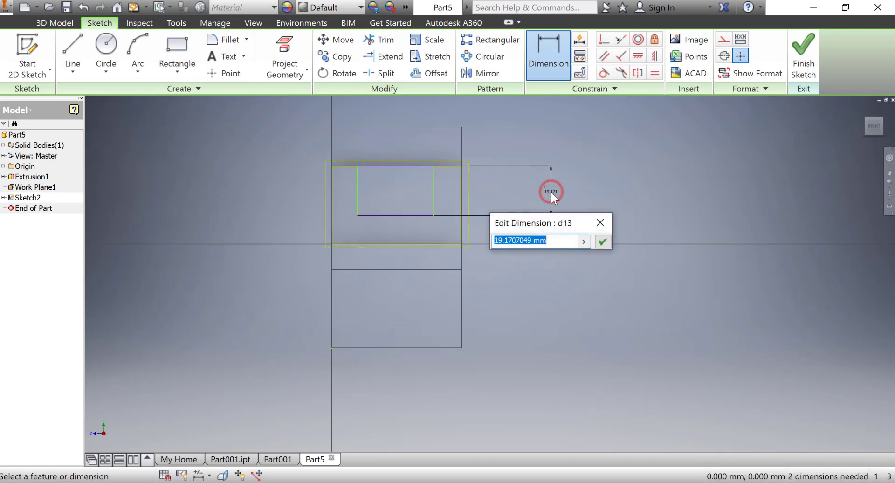
{"action": "type", "text": "45"}
{"action": "key", "text": "Return"}
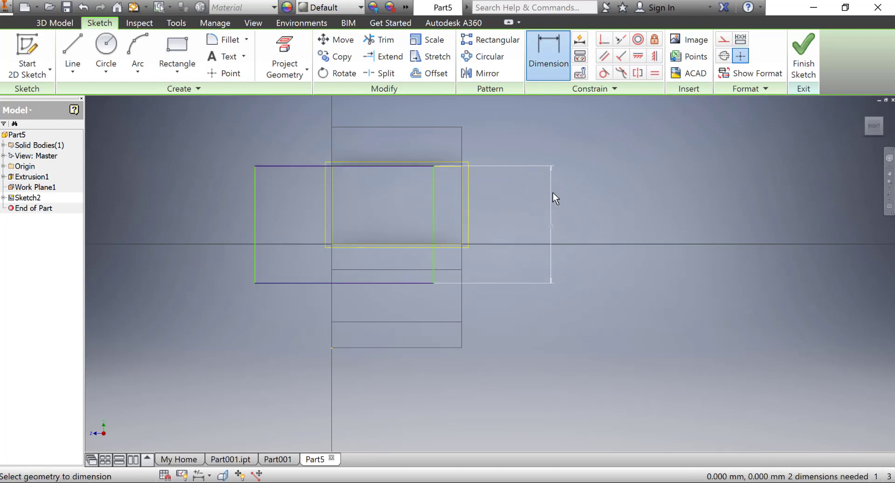
Dimension the rectangle's width and set it to 30 mm
{"action": "left_click", "coordinate": [254, 195]}
{"action": "left_click", "coordinate": [432, 202]}
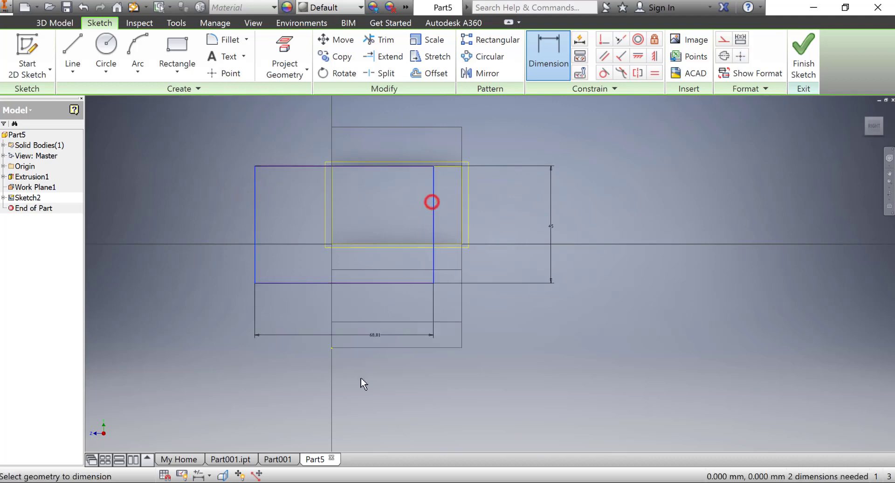
{"action": "left_click", "coordinate": [356, 392]}
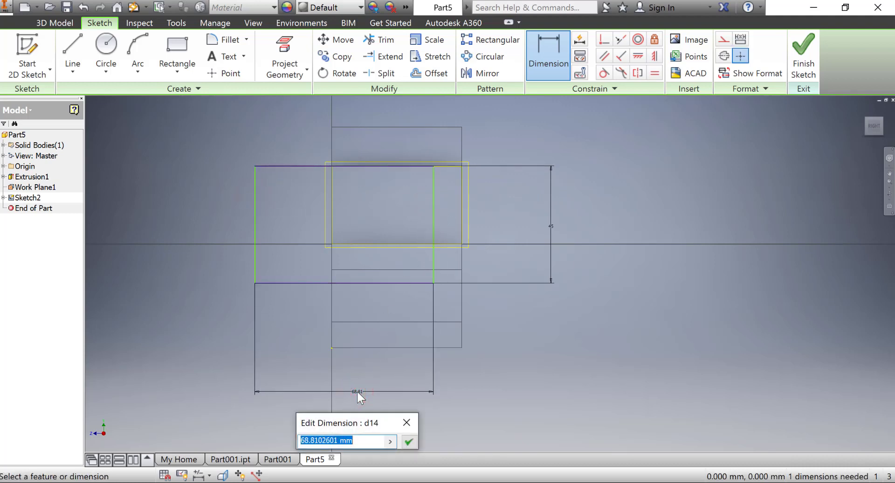
{"action": "type", "text": "30"}
{"action": "key", "text": "Return"}
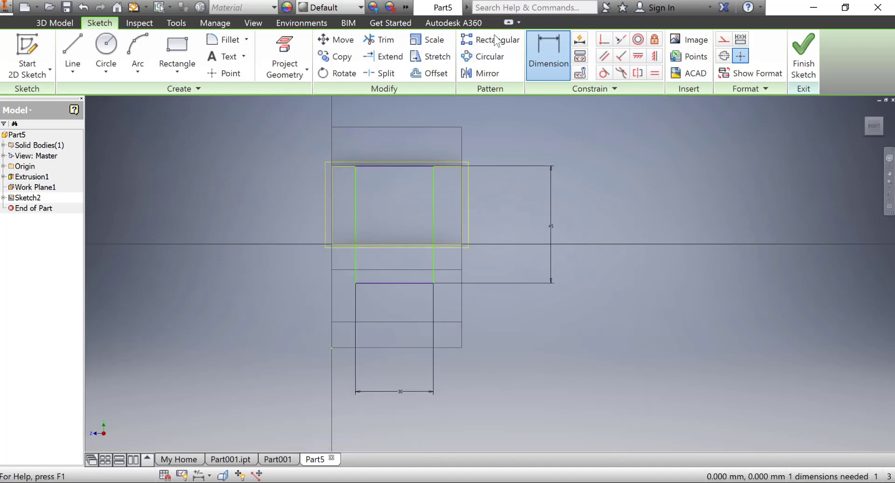
Dimension the gap between the rectangle's right side and the projected face's right edge and set it to 10 mm
{"action": "left_click", "coordinate": [433, 199]}
{"action": "left_click", "coordinate": [462, 196]}
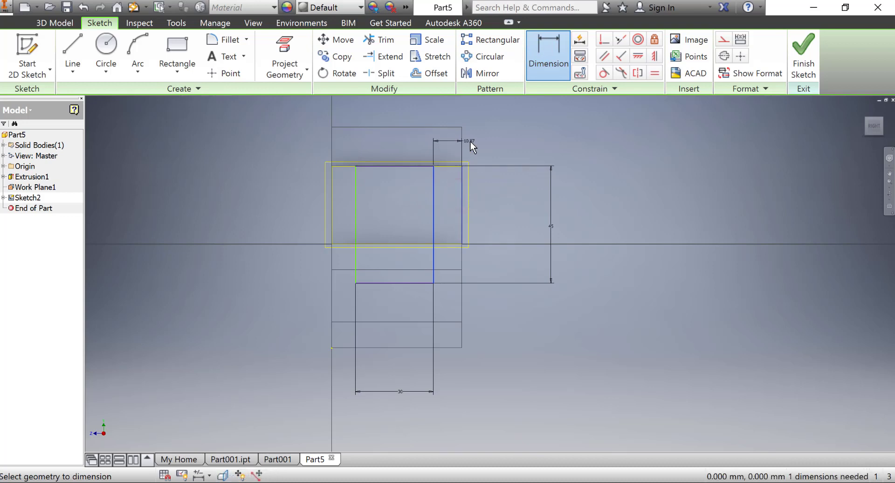
{"action": "left_click", "coordinate": [468, 140]}
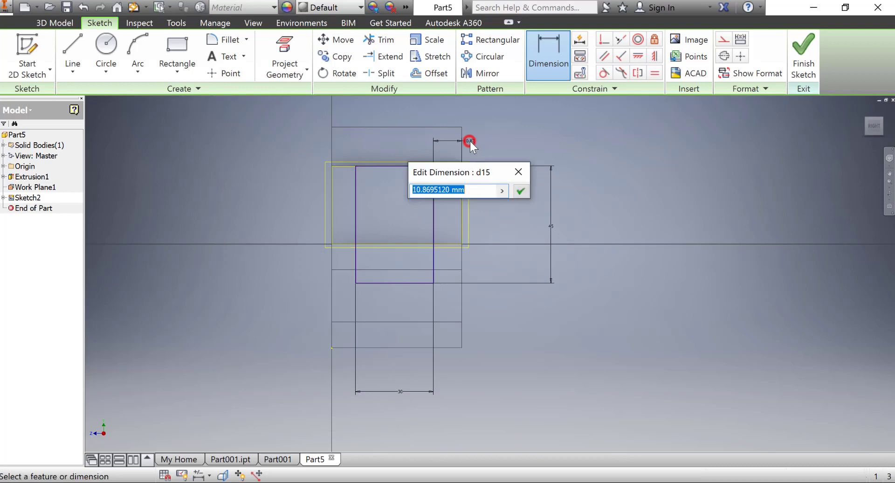
{"action": "type", "text": "10"}
{"action": "key", "text": "Return"}
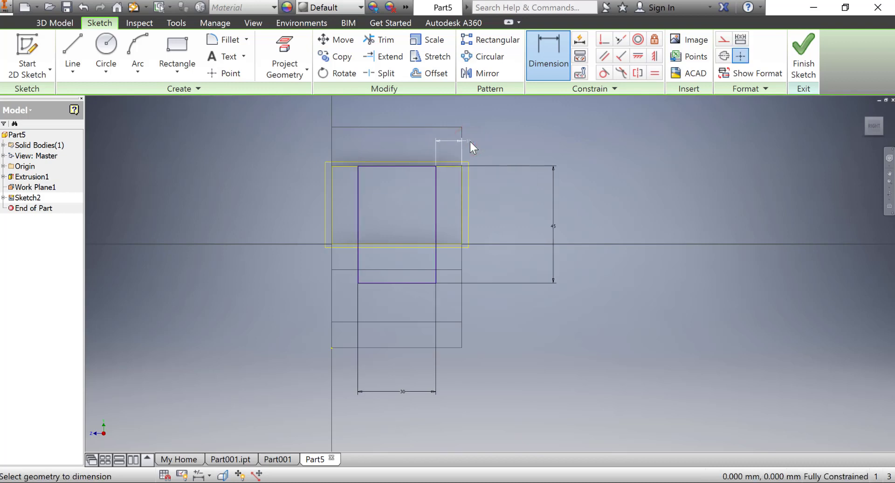
Finish the sketch and cut-extrude the rectangle 50 mm outward from the work plane to form the side recess
{"action": "left_click", "coordinate": [805, 55]}
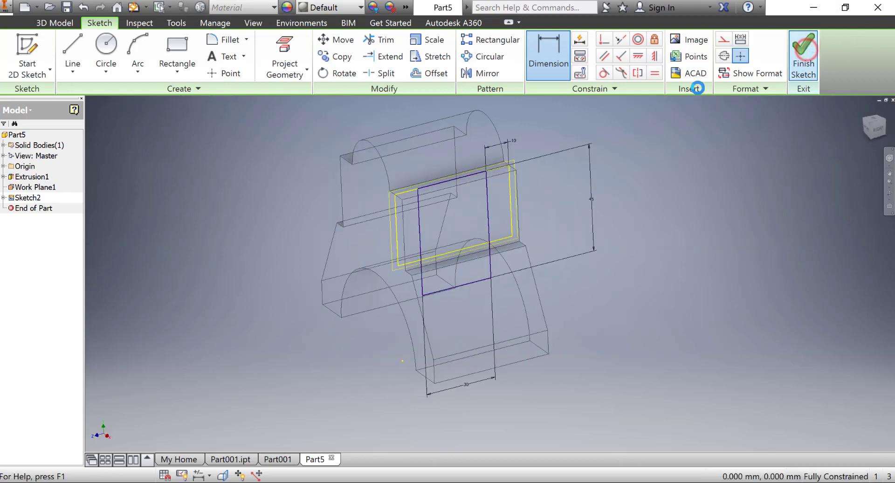
{"action": "left_click", "coordinate": [108, 44]}
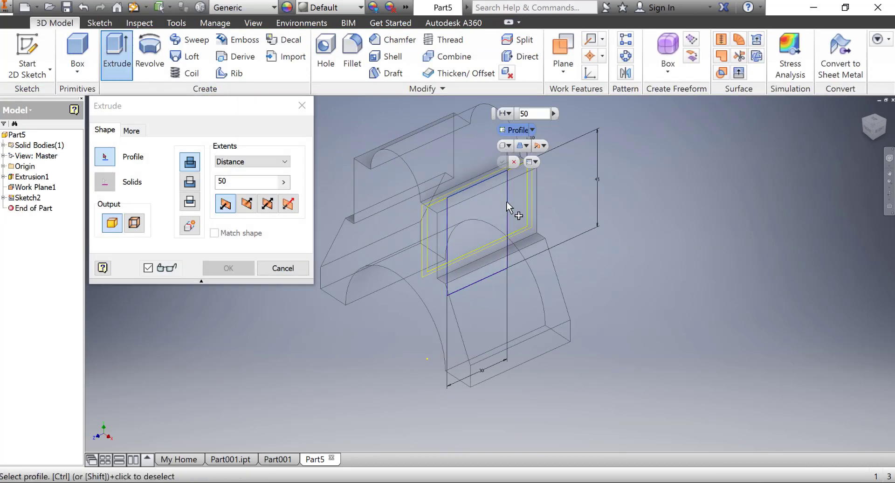
{"action": "left_click", "coordinate": [487, 205]}
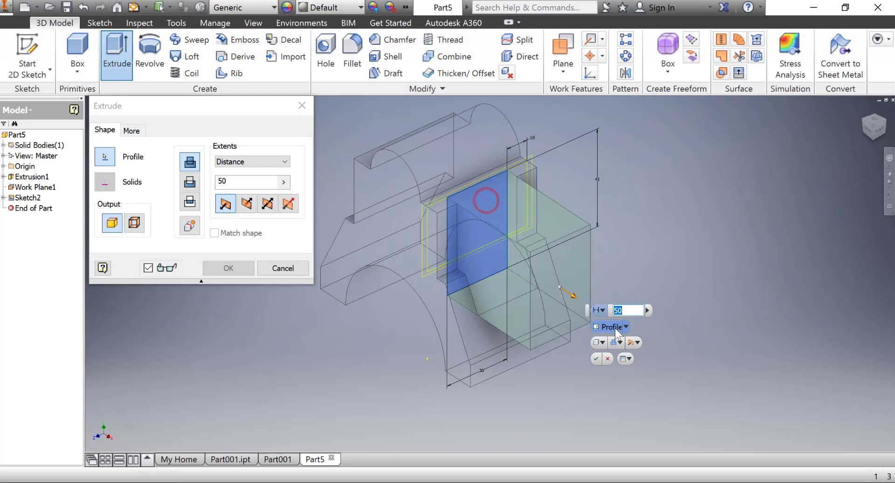
{"action": "left_click", "coordinate": [190, 183]}
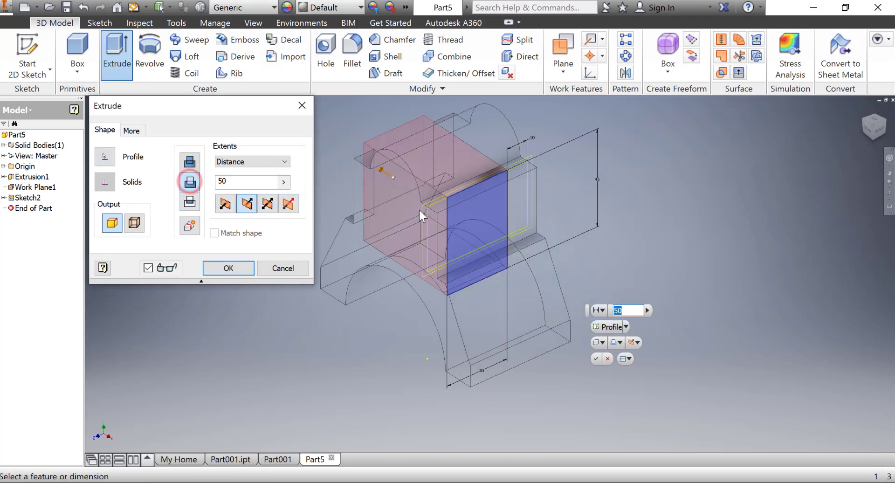
{"action": "left_click", "coordinate": [225, 205]}
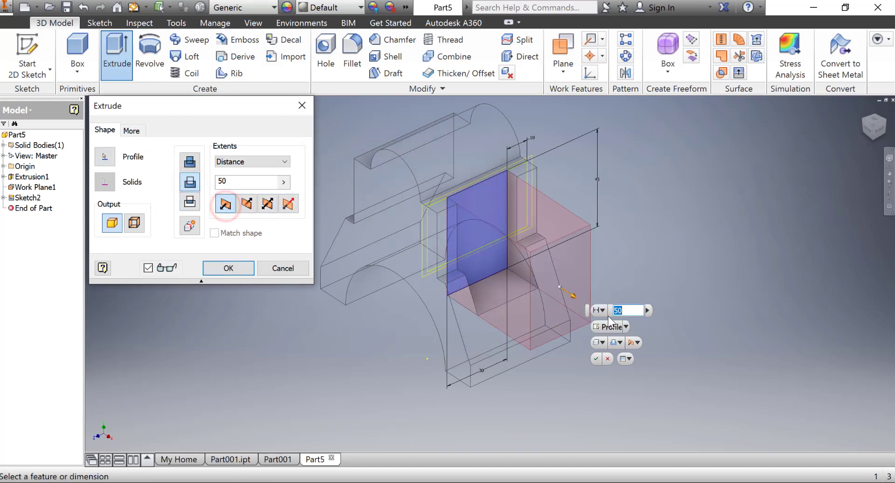
{"action": "left_click", "coordinate": [236, 265]}
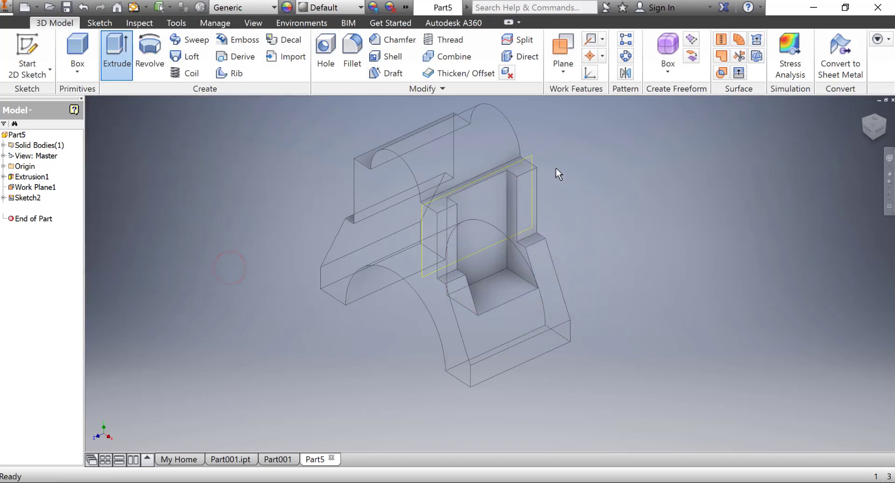
Set the visual style to Shaded with Edges and hide the offset work plane
{"action": "left_click", "coordinate": [252, 23]}
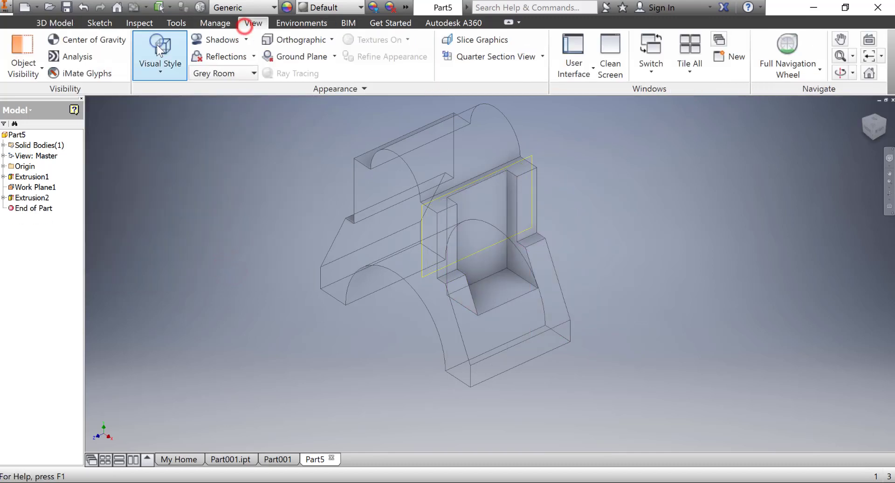
{"action": "left_click", "coordinate": [157, 44]}
{"action": "left_click", "coordinate": [95, 158]}
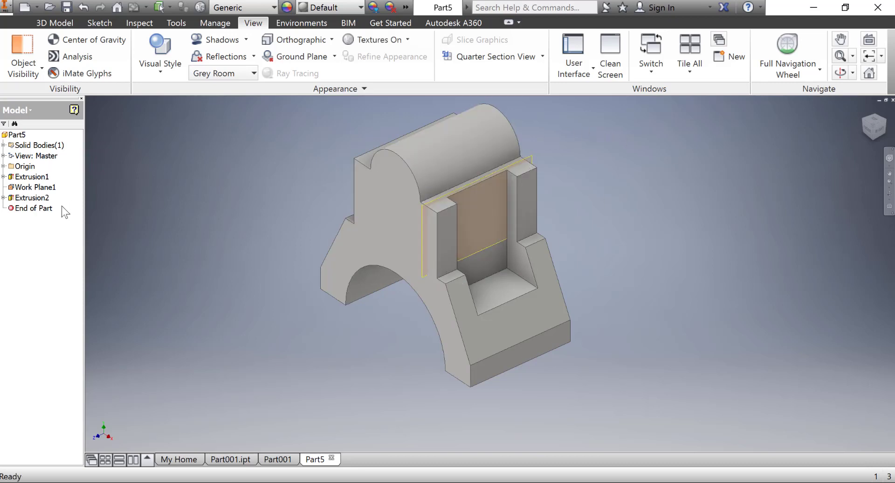
{"action": "left_click", "coordinate": [37, 187]}
{"action": "right_click", "coordinate": [41, 190]}
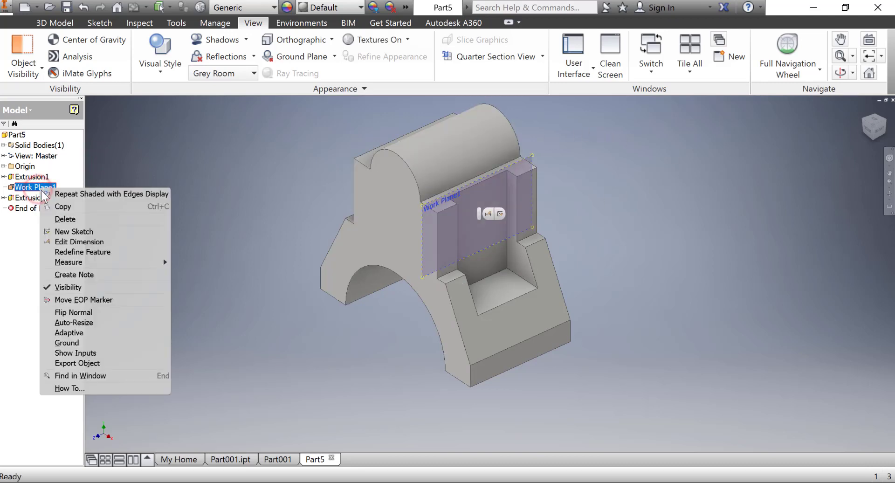
{"action": "left_click", "coordinate": [73, 287]}
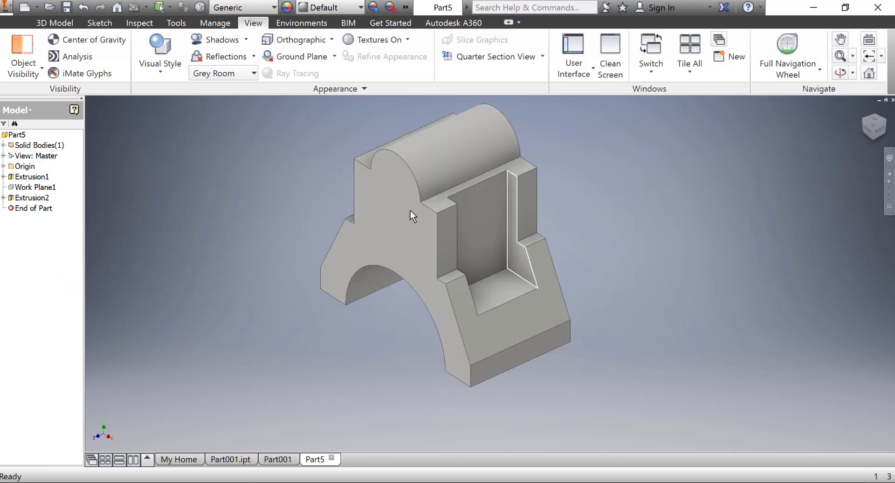
Mirror the side recess about the YZ Plane onto the opposite side of the block
{"action": "left_click", "coordinate": [50, 24]}
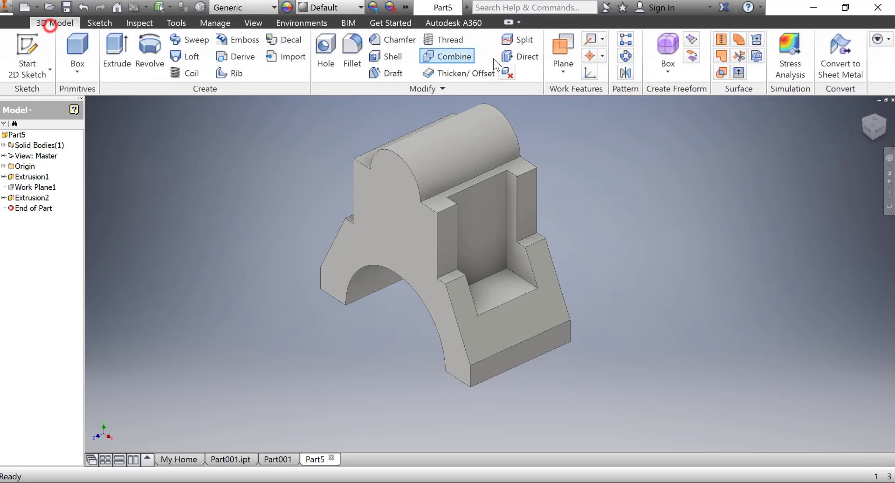
{"action": "left_click", "coordinate": [625, 72]}
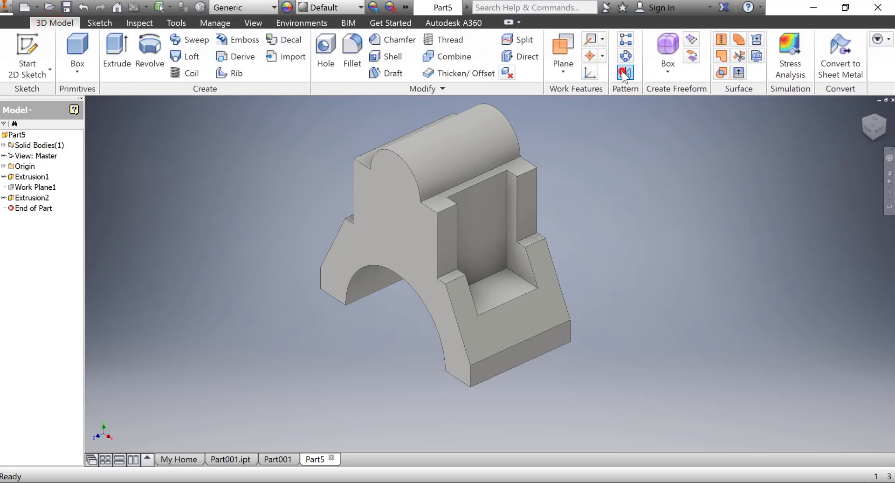
{"action": "left_click", "coordinate": [509, 229]}
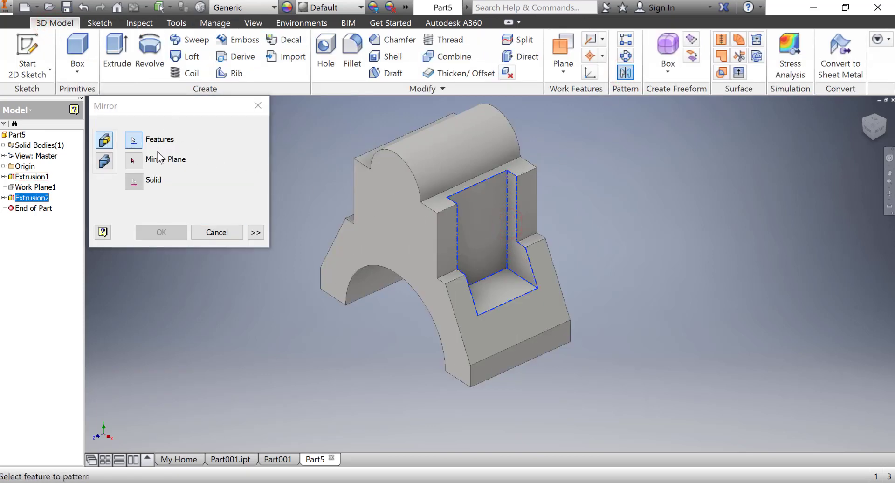
{"action": "left_click", "coordinate": [134, 161]}
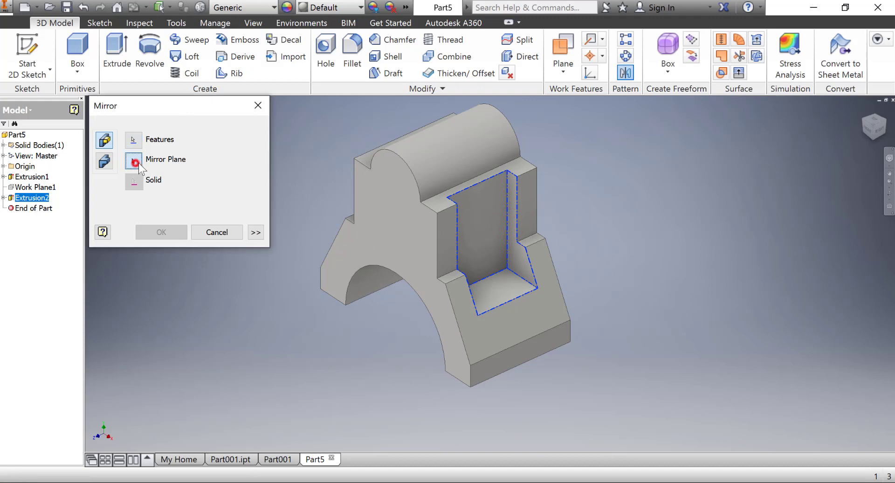
{"action": "left_click", "coordinate": [4, 167]}
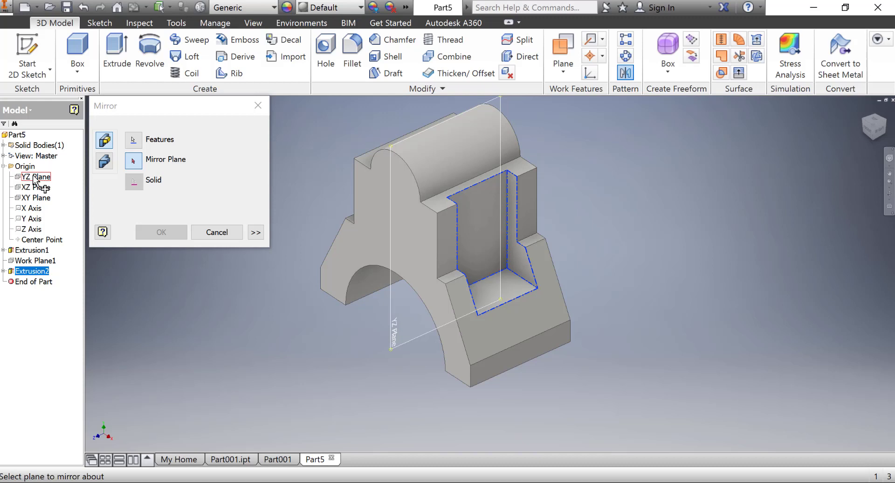
{"action": "left_click", "coordinate": [34, 177]}
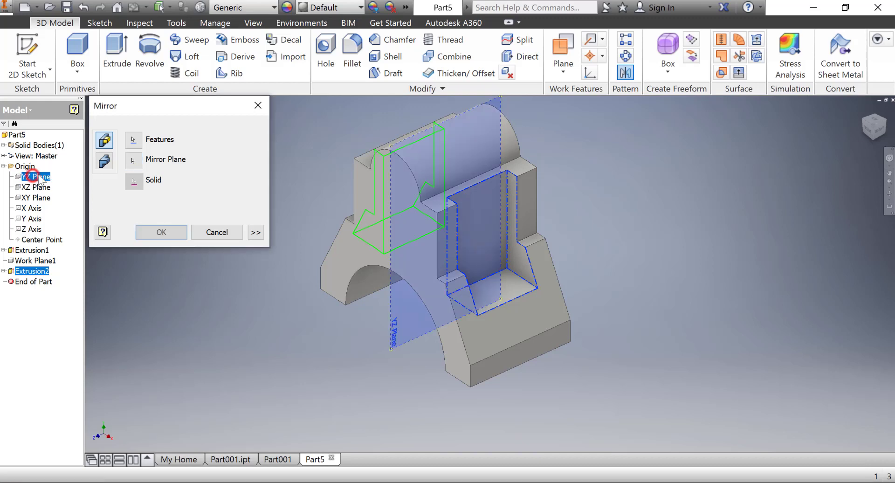
{"action": "left_click", "coordinate": [149, 233]}
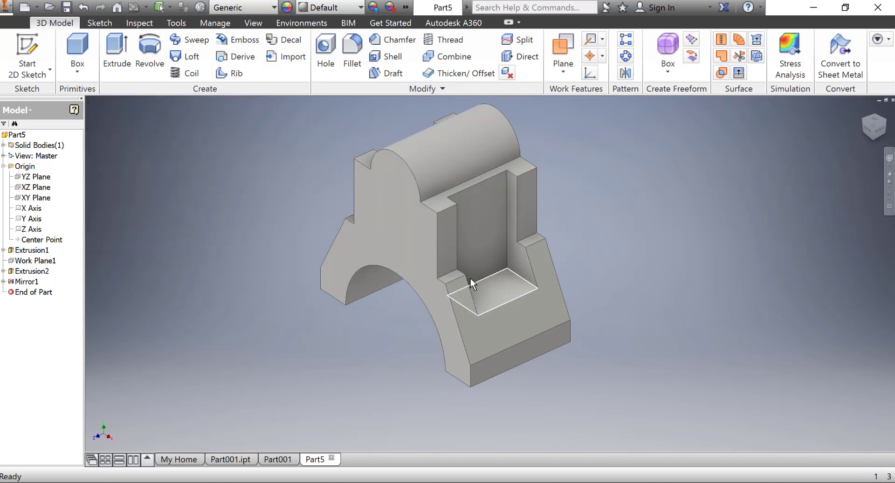
{"action": "middle_click_drag", "start_coordinate": [433, 226], "coordinate": [469, 196], "text": "shift"}
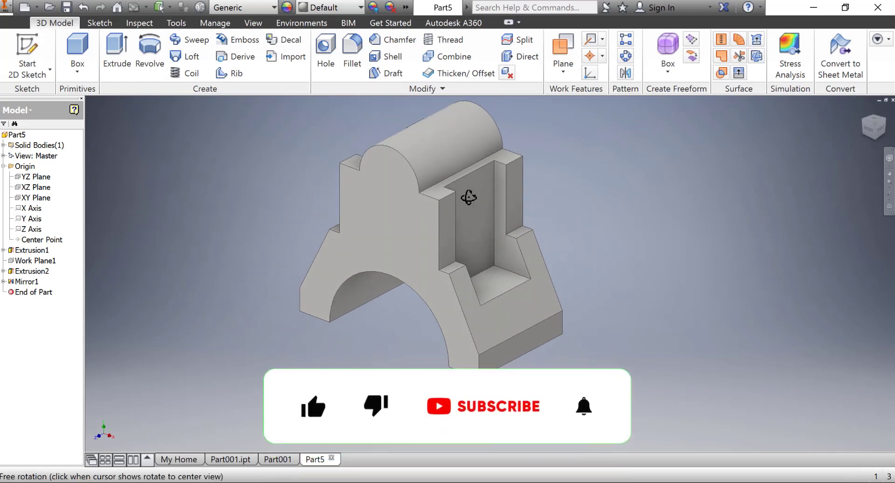
{"action": "scroll", "coordinate": [485, 188], "scroll_direction": "down", "scroll_amount": 3}
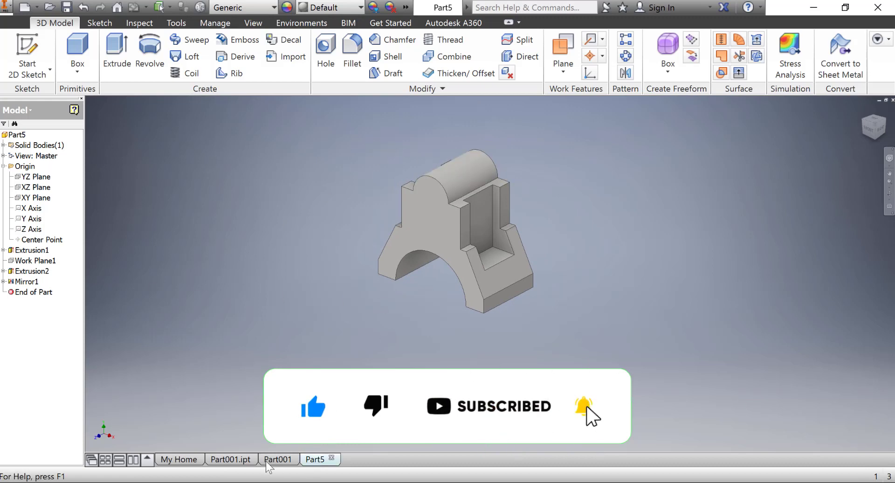
In the Part001 drawing, dimension the width and depth of the notch in the rounded top on the isometric view
{"action": "left_click", "coordinate": [278, 459]}
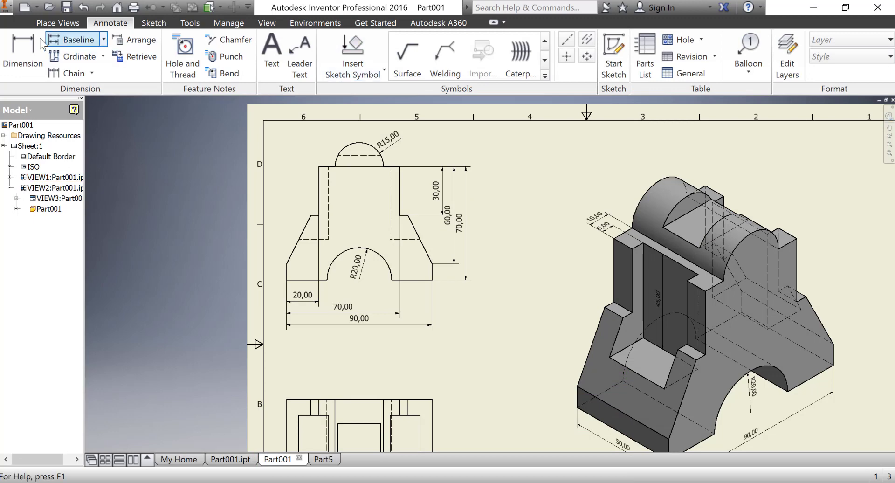
{"action": "left_click", "coordinate": [22, 52]}
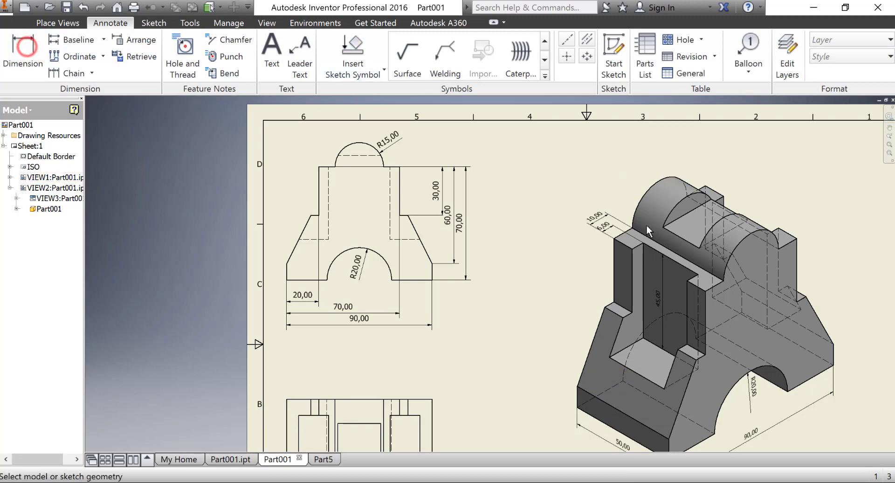
{"action": "left_click", "coordinate": [680, 242]}
{"action": "left_click", "coordinate": [671, 242]}
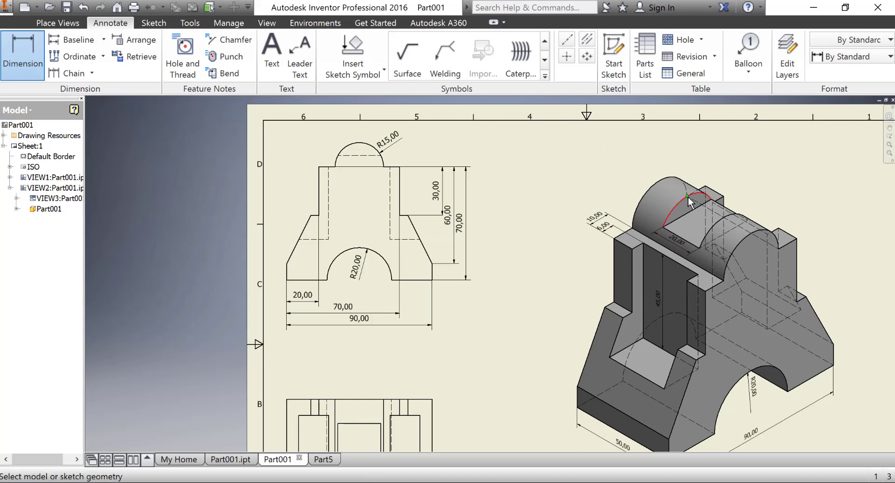
{"action": "left_click", "coordinate": [688, 199]}
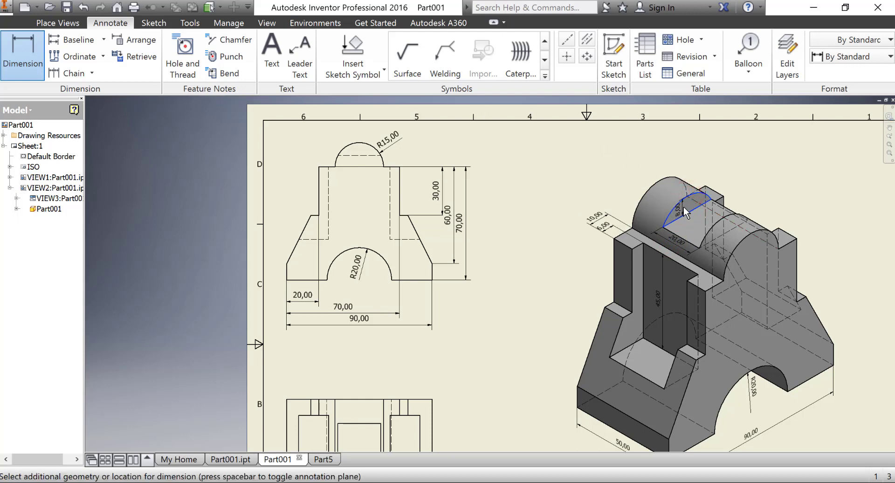
{"action": "left_click", "coordinate": [683, 206]}
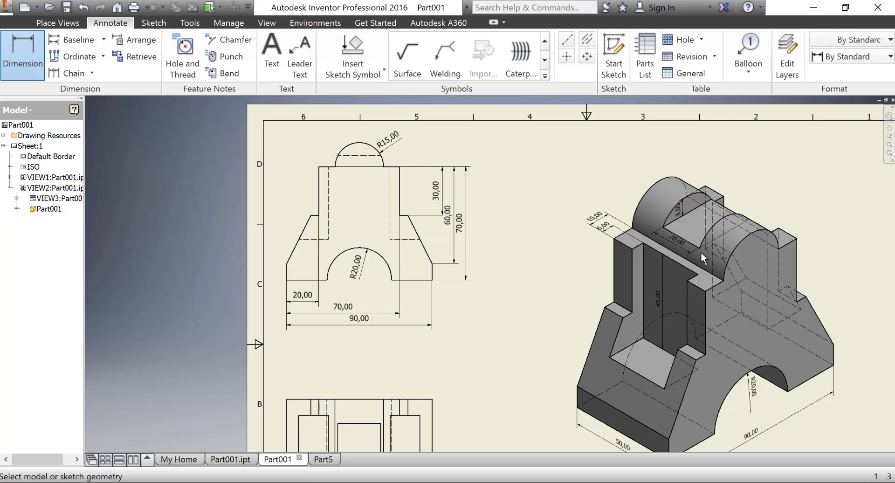
{"action": "left_click", "coordinate": [28, 65]}
{"action": "left_click", "coordinate": [699, 247]}
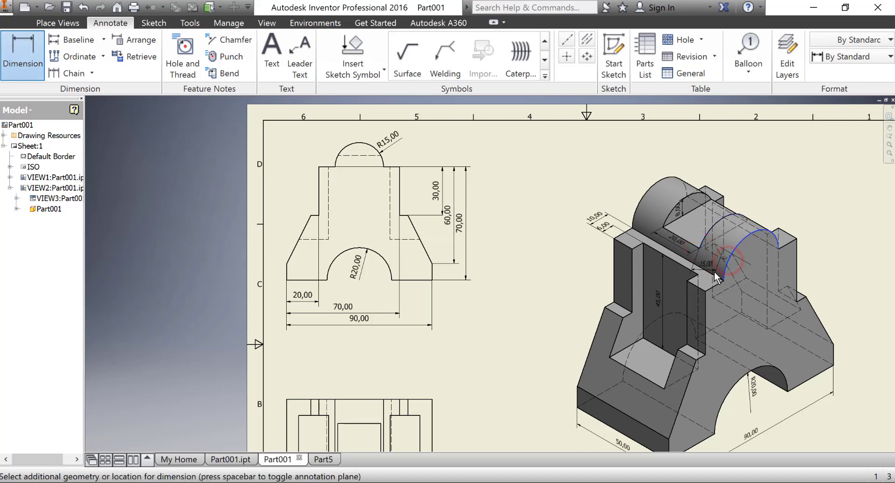
{"action": "key", "text": "Escape"}
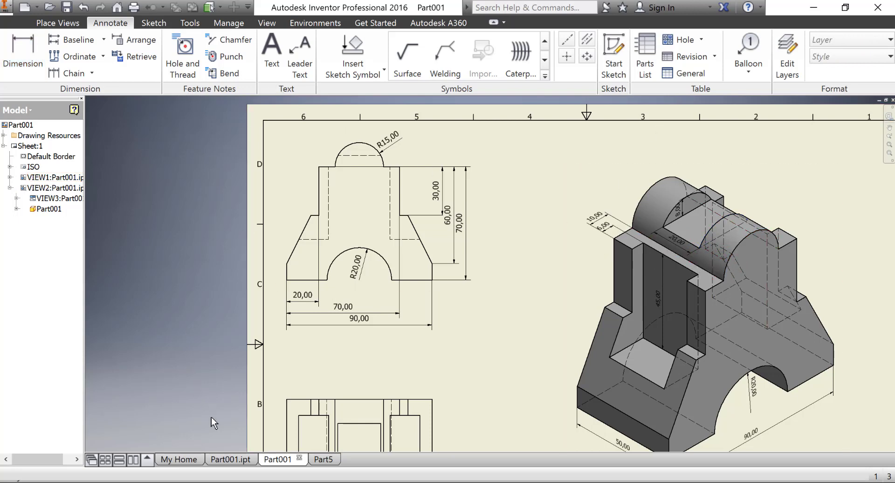
Return to Part5 and create a work plane through the rounded top's lower edge, tangent to its cylindrical face
{"action": "left_click", "coordinate": [326, 459]}
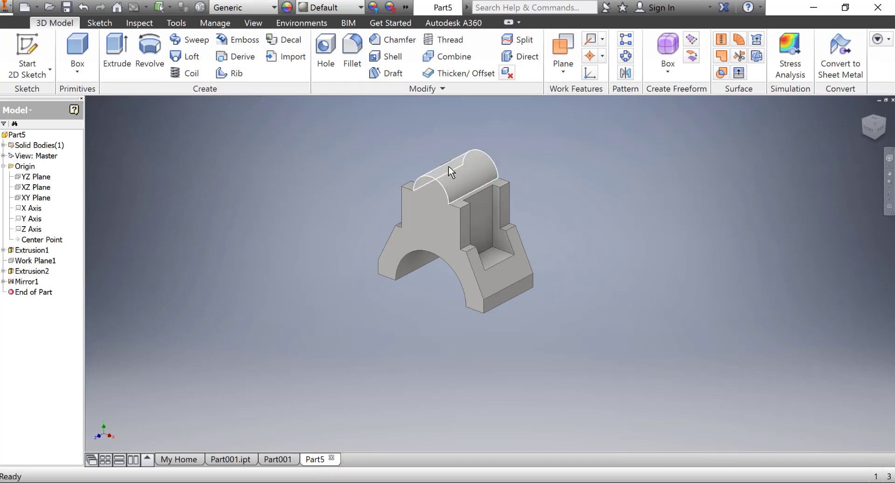
{"action": "left_click", "coordinate": [564, 40]}
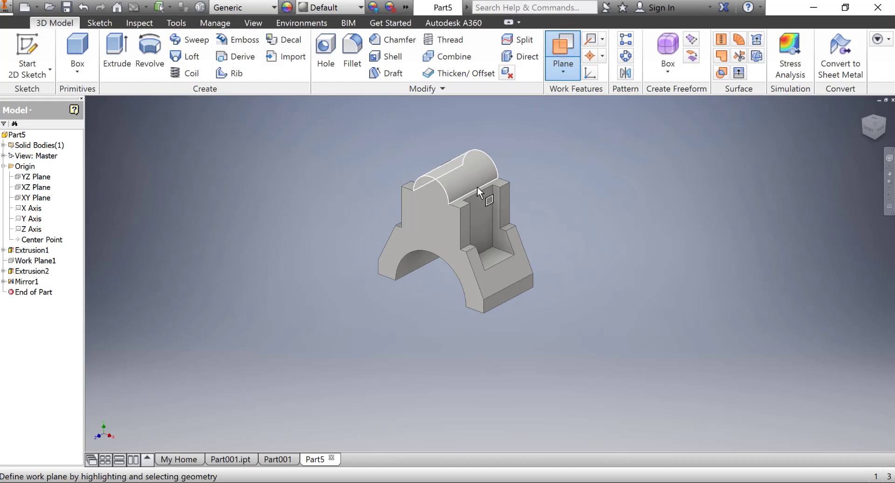
{"action": "left_click", "coordinate": [476, 186]}
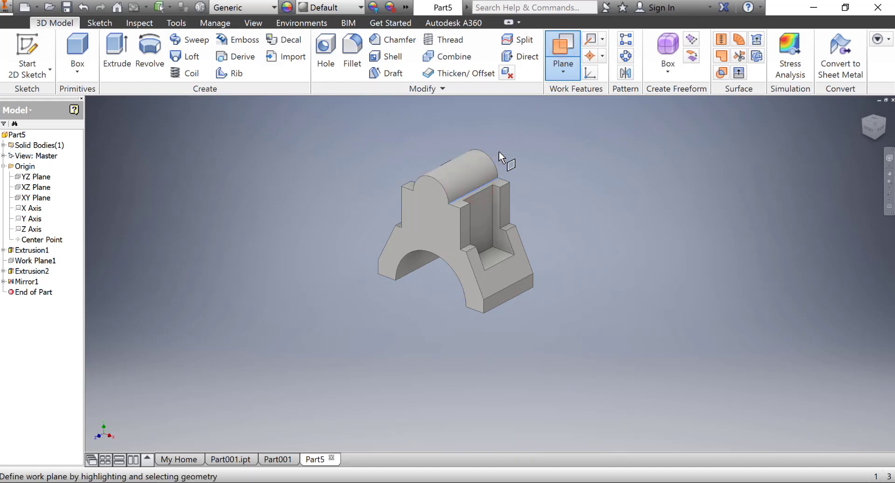
{"action": "left_click", "coordinate": [477, 174]}
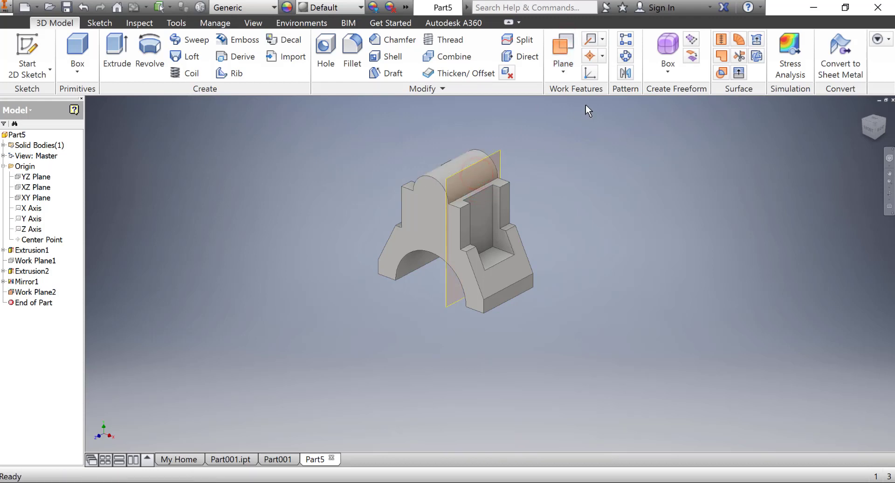
Start a sketch on the tangent work plane and project the rounded top's face into it
{"action": "left_click", "coordinate": [499, 160]}
{"action": "left_click", "coordinate": [511, 159]}
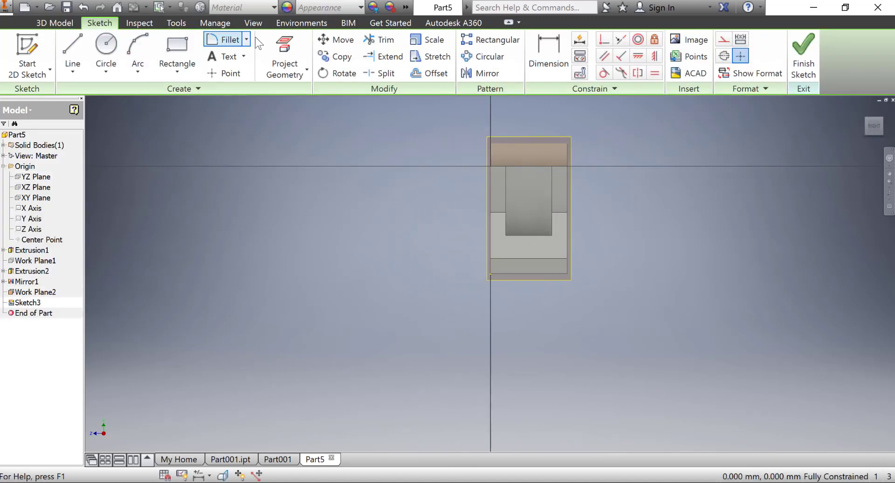
{"action": "left_click", "coordinate": [286, 46]}
{"action": "left_click", "coordinate": [531, 156]}
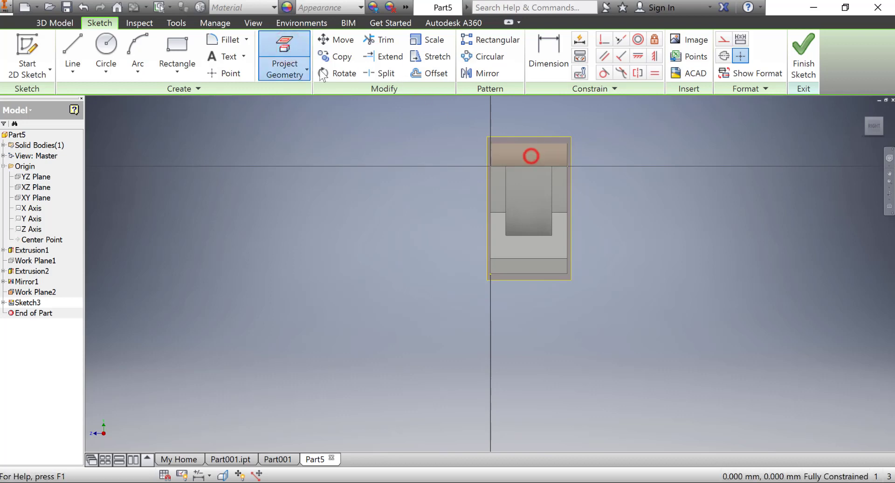
{"action": "left_click", "coordinate": [185, 46]}
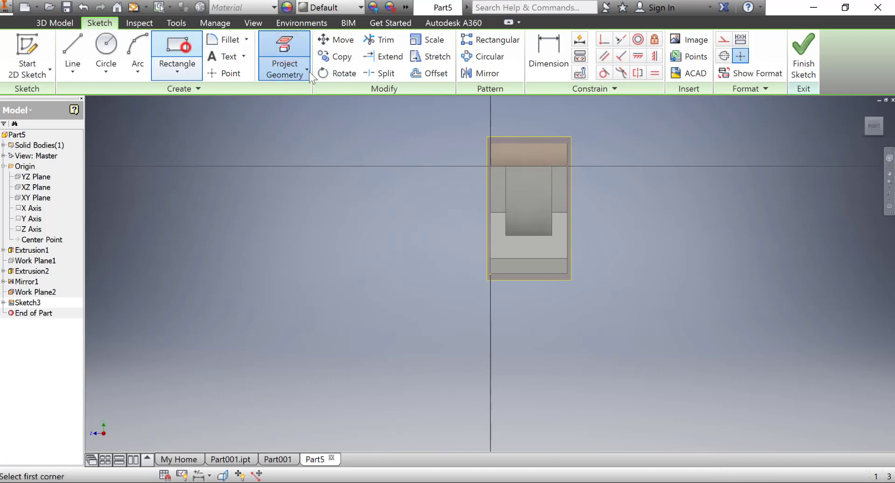
{"action": "left_click", "coordinate": [512, 144]}
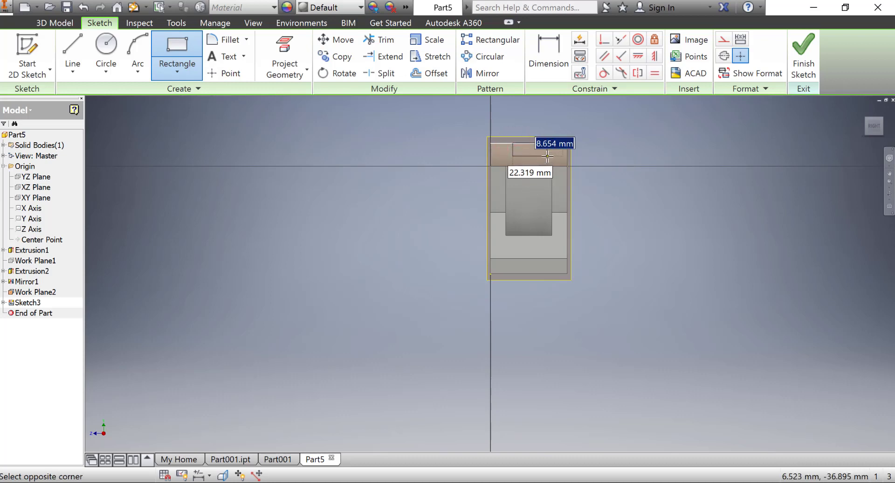
{"action": "key", "text": "Escape"}
{"action": "scroll", "coordinate": [535, 156], "scroll_direction": "up", "scroll_amount": 2}
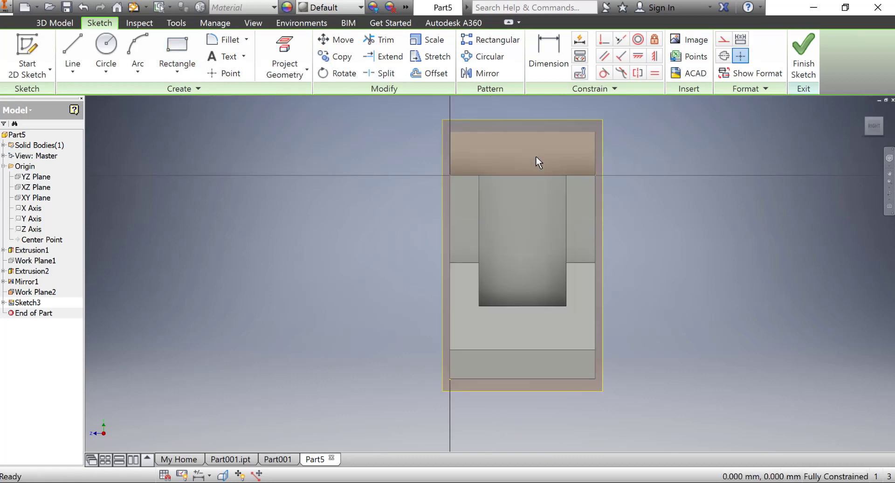
{"action": "middle_click_drag", "start_coordinate": [535, 157], "coordinate": [467, 236]}
{"action": "left_click", "coordinate": [285, 50]}
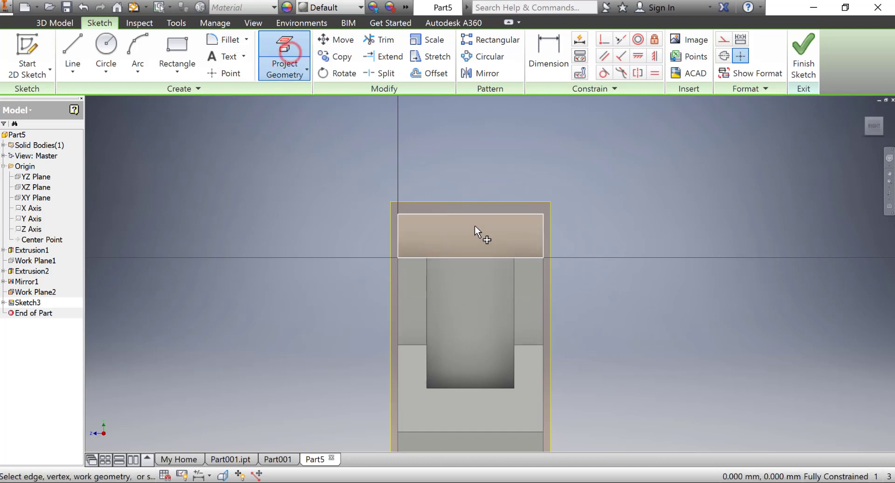
{"action": "left_click", "coordinate": [475, 225]}
{"action": "left_click", "coordinate": [265, 113]}
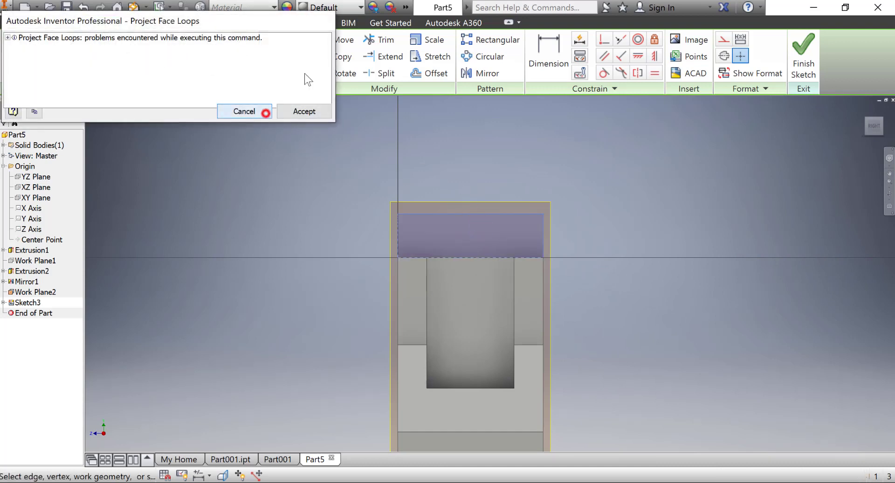
Sketch a rectangle about 20 mm wide and 8 mm high just below the upper edge of the rounded top
{"action": "left_click", "coordinate": [176, 44]}
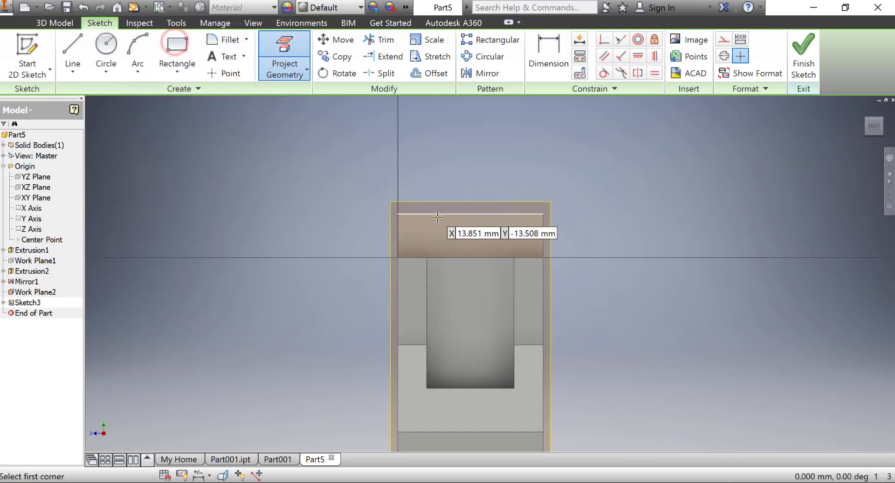
{"action": "left_click", "coordinate": [437, 215]}
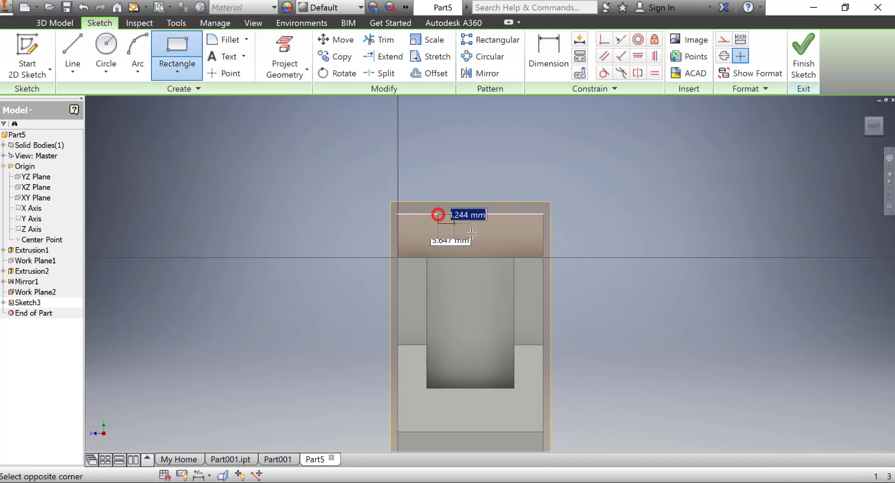
{"action": "left_click", "coordinate": [497, 240]}
Dimension the distance from the rectangle's right side to the right edge of the rounded face as 15 mm
{"action": "left_click", "coordinate": [549, 44]}
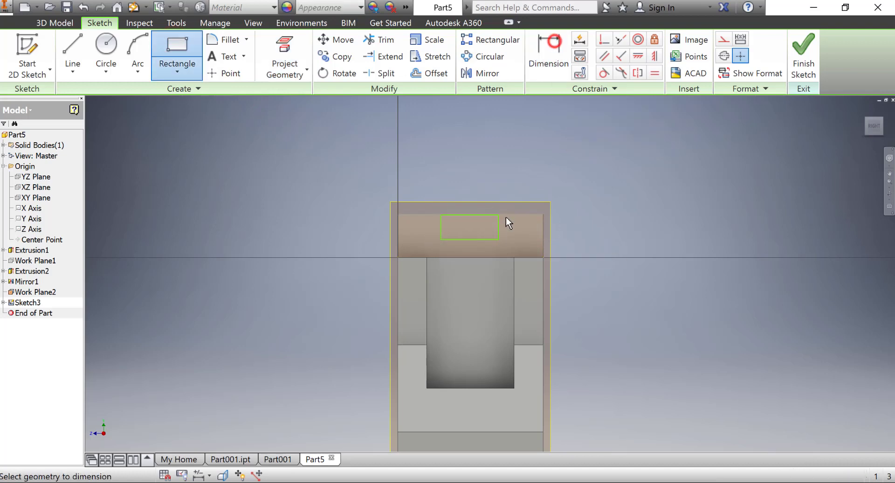
{"action": "left_click", "coordinate": [498, 224]}
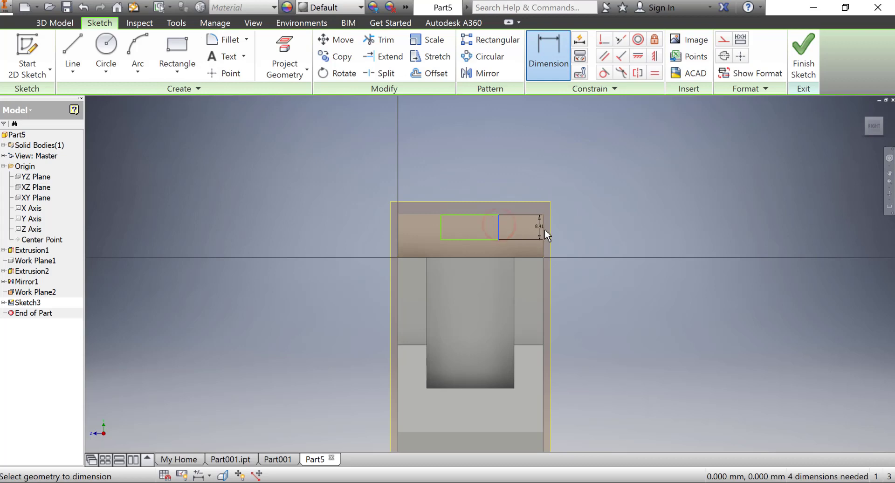
{"action": "left_click", "coordinate": [543, 229]}
{"action": "left_click", "coordinate": [529, 236]}
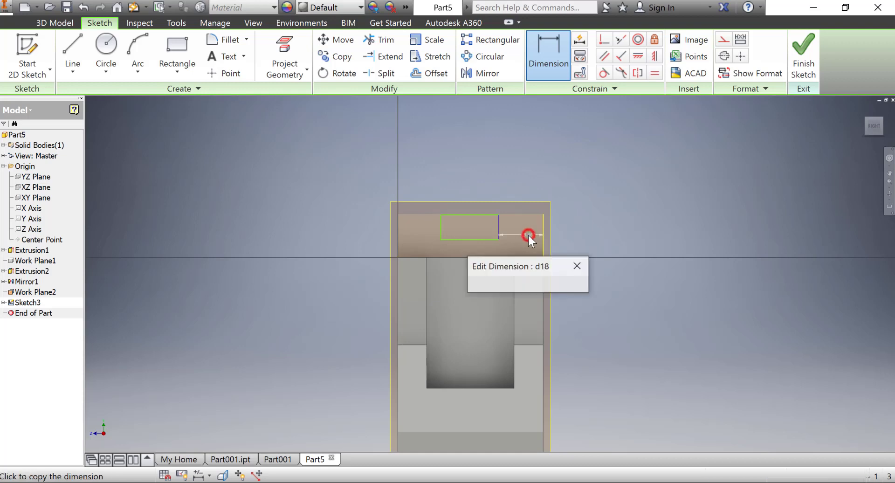
{"action": "type", "text": "15"}
{"action": "key", "text": "Return"}
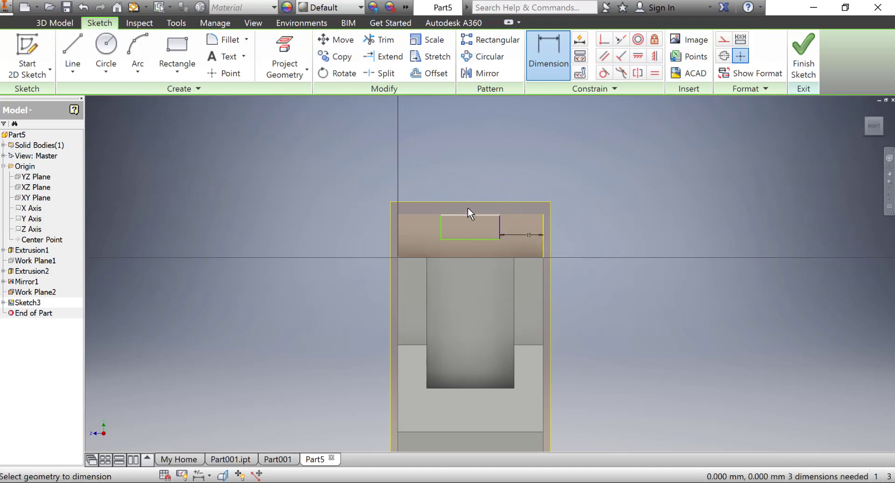
Set the rectangle's width to 20 mm with a dimension between its two vertical sides
{"action": "left_click", "coordinate": [440, 229]}
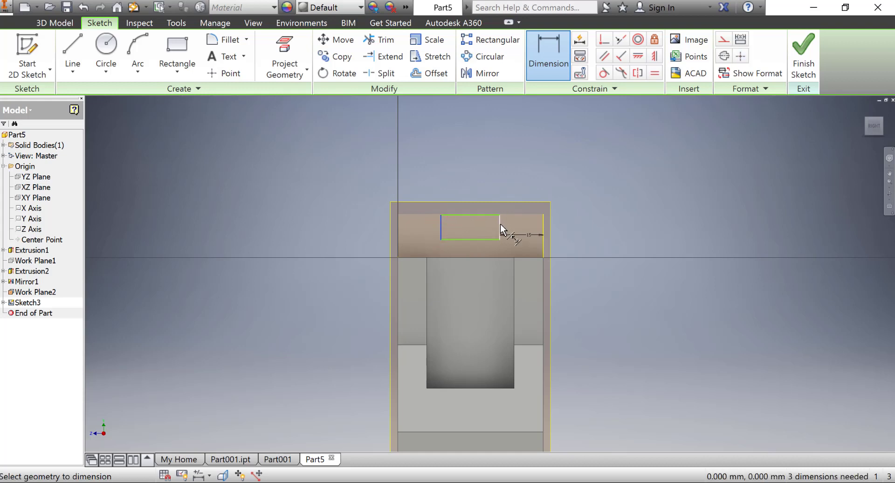
{"action": "left_click", "coordinate": [499, 225]}
{"action": "left_click", "coordinate": [474, 253]}
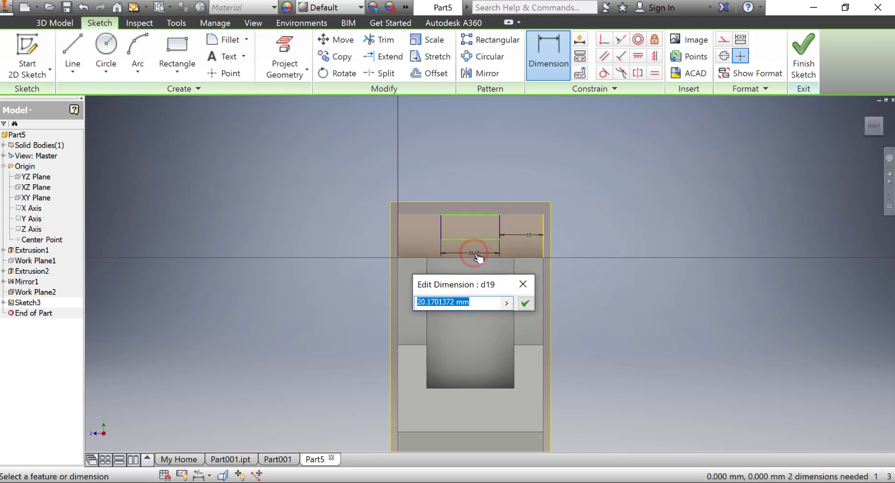
{"action": "type", "text": "20"}
{"action": "key", "text": "Return"}
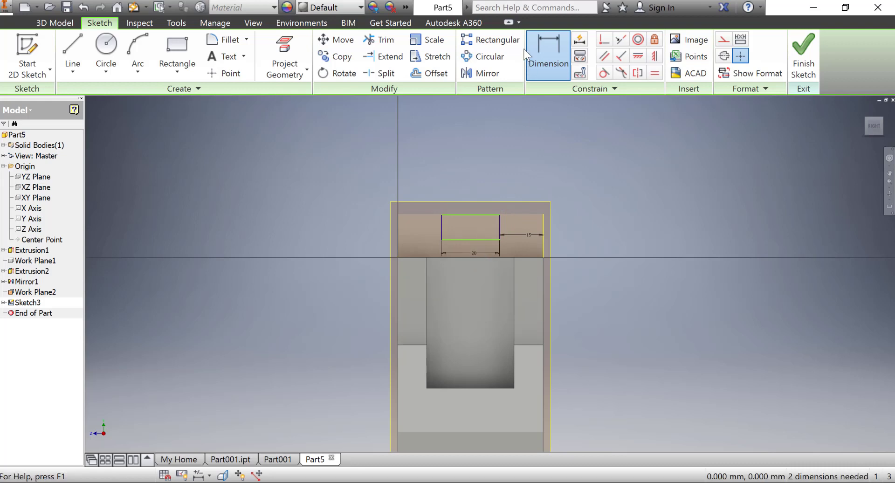
Dimension the rectangle's top line against the upper edge of the rounded top at 0 mm so they coincide
{"action": "left_click", "coordinate": [488, 215]}
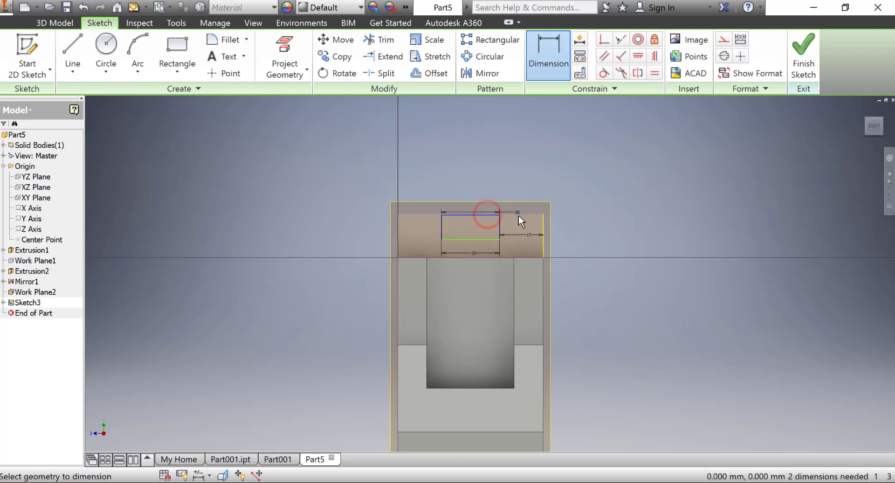
{"action": "left_click", "coordinate": [542, 214]}
{"action": "left_click", "coordinate": [513, 215]}
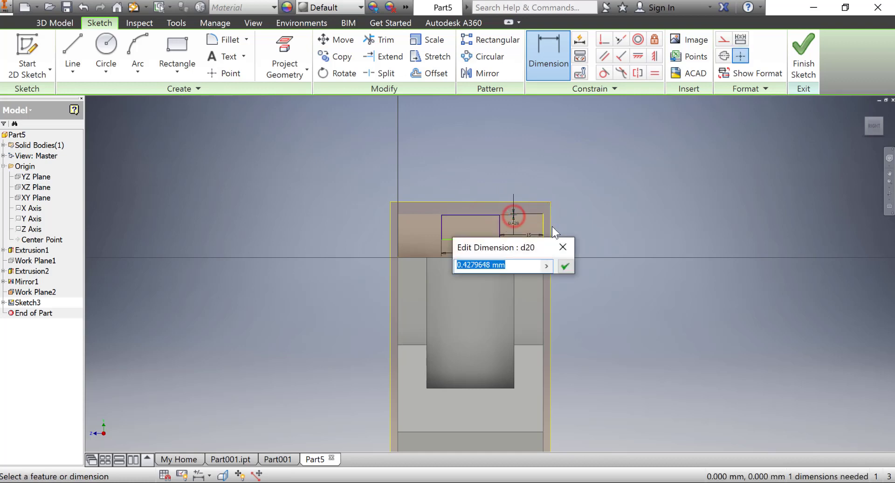
{"action": "type", "text": "8"}
{"action": "key", "text": "Return"}
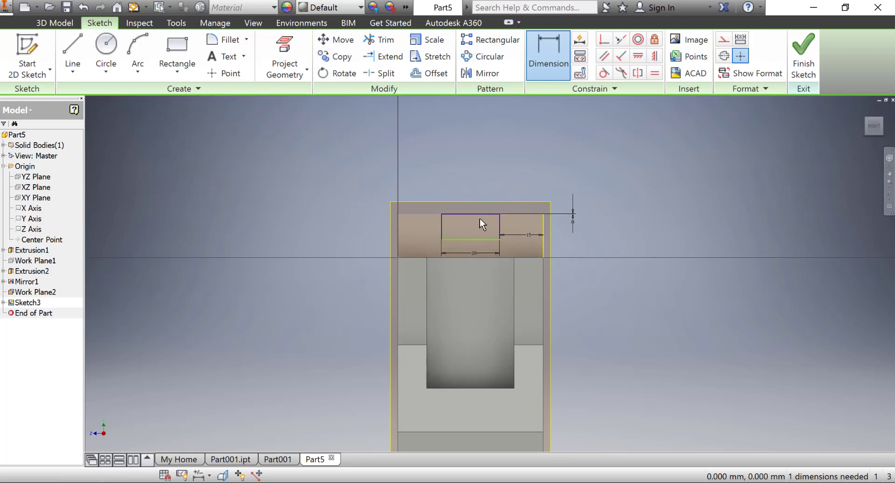
Dimension the rectangle's height between its top and bottom lines as 8 mm and finish the sketch
{"action": "left_click", "coordinate": [472, 240]}
{"action": "left_click", "coordinate": [475, 239]}
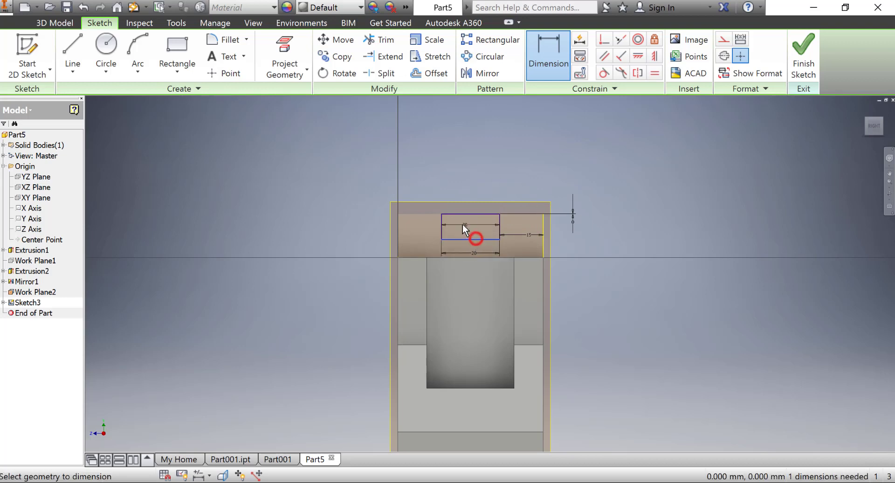
{"action": "left_click", "coordinate": [464, 214]}
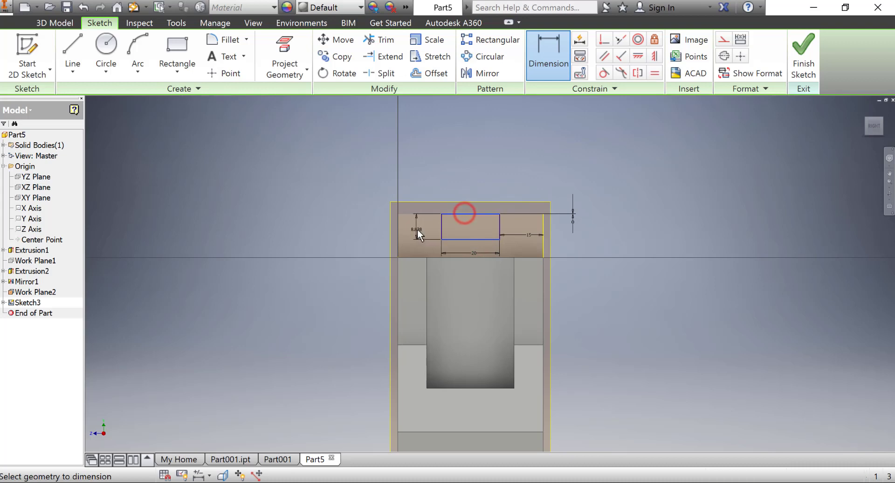
{"action": "left_click", "coordinate": [415, 229]}
{"action": "left_click", "coordinate": [466, 277]}
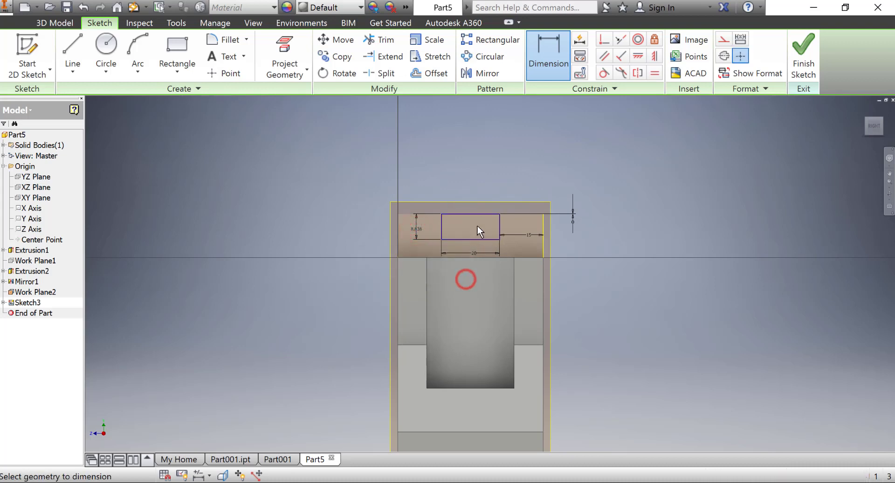
{"action": "double_click", "coordinate": [415, 229]}
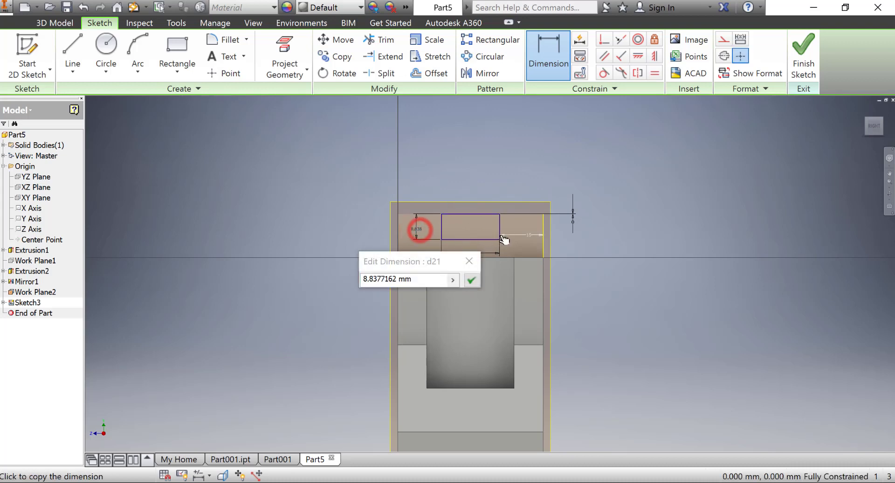
{"action": "triple_click", "coordinate": [421, 274]}
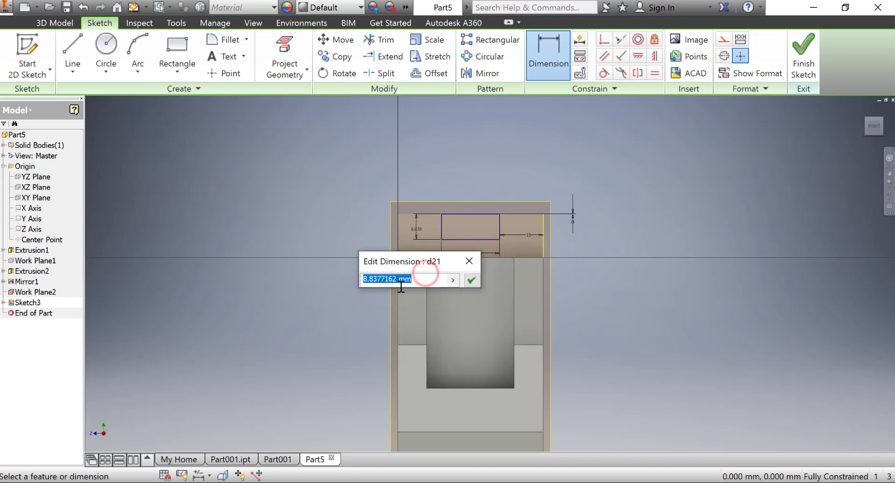
{"action": "type", "text": "8"}
{"action": "key", "text": "Return"}
{"action": "left_click", "coordinate": [803, 55]}
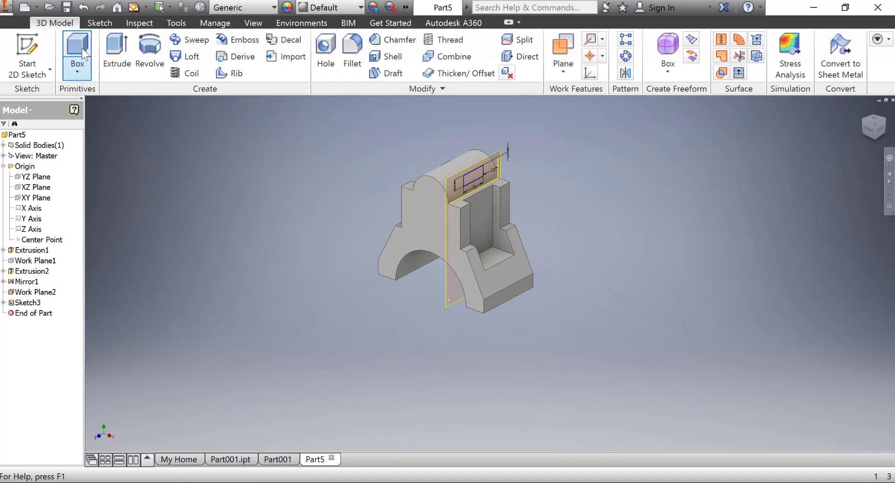
Extrude the rectangle 50 mm as a cut in the flipped direction through the rounded top
{"action": "left_click", "coordinate": [117, 54]}
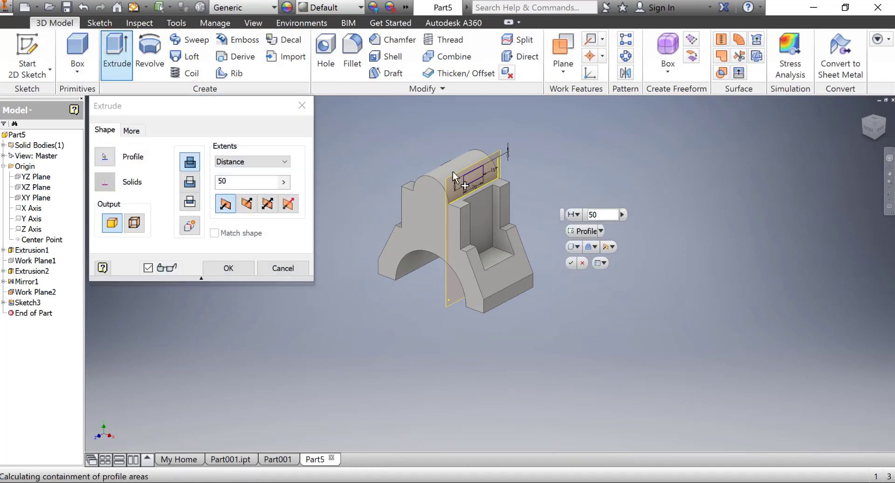
{"action": "left_click", "coordinate": [244, 205]}
{"action": "left_click", "coordinate": [189, 182]}
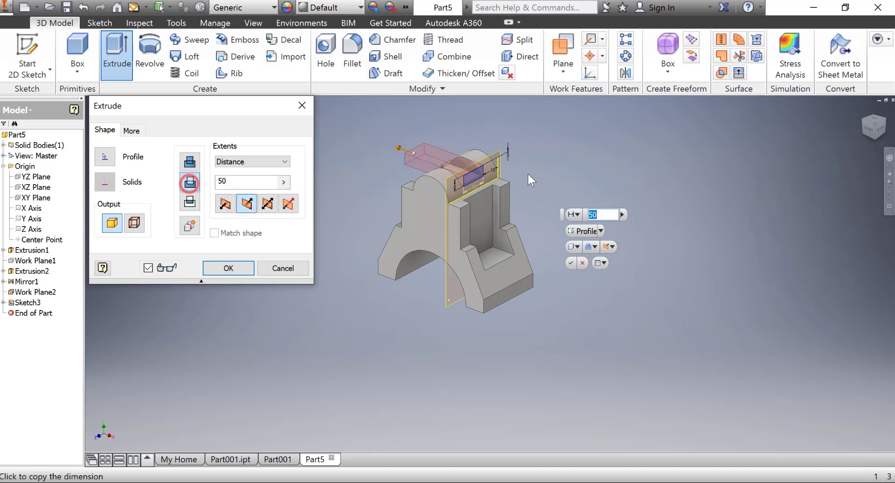
{"action": "left_click", "coordinate": [229, 269]}
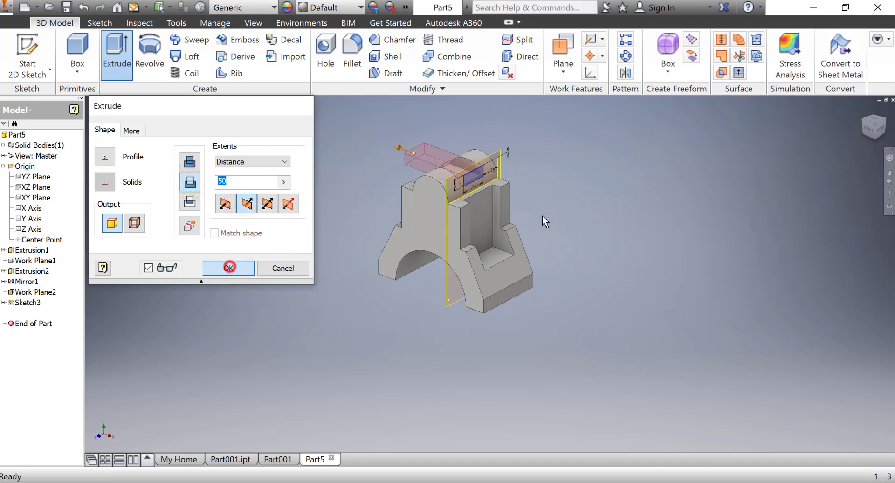
Hide the tangent work plane, Work Plane2
{"action": "left_click", "coordinate": [497, 156]}
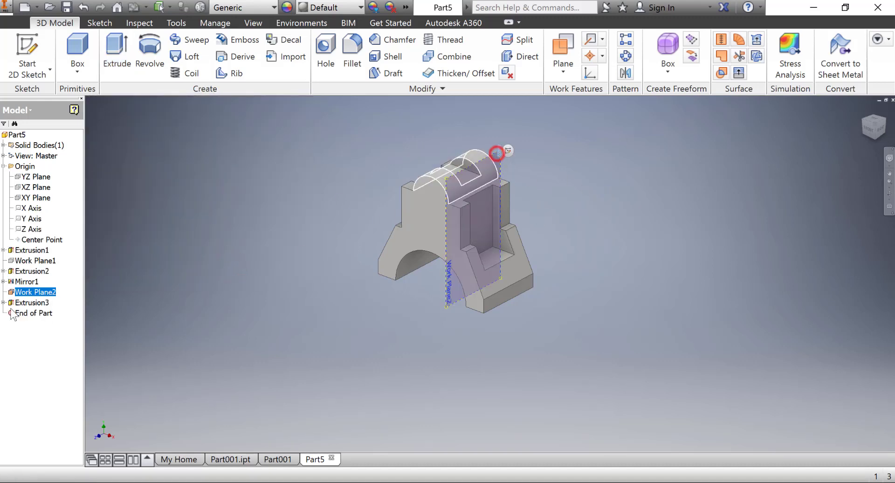
{"action": "right_click", "coordinate": [41, 291]}
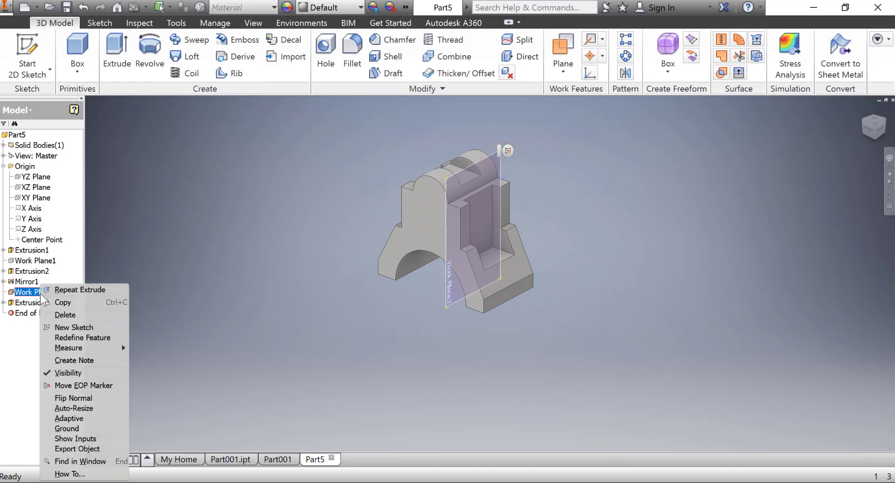
{"action": "left_click", "coordinate": [67, 372]}
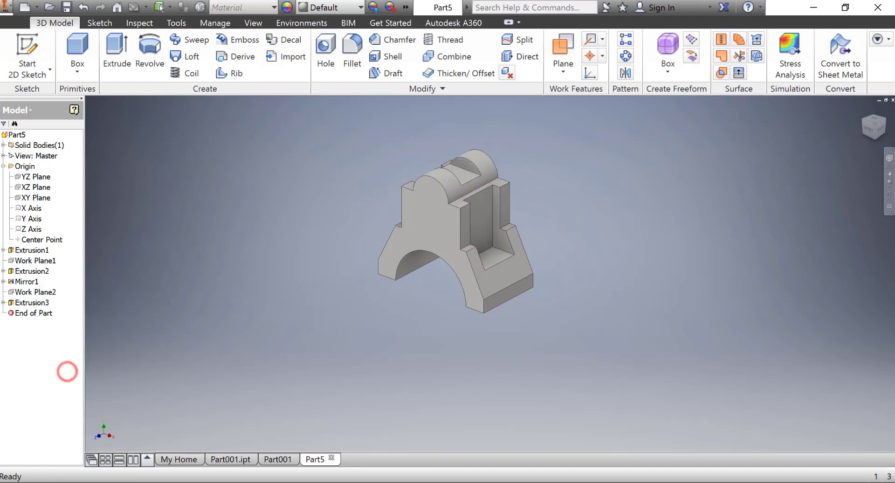
Examine the finished block from several angles and compare it with the views in the Part001 drawing
{"action": "left_click", "coordinate": [889, 193]}
{"action": "left_click", "coordinate": [889, 193]}
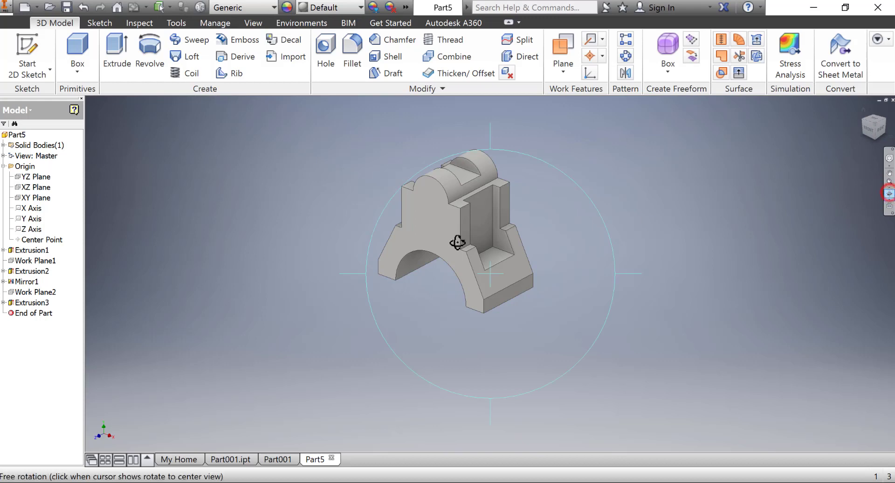
{"action": "left_click_drag", "start_coordinate": [480, 233], "coordinate": [508, 224]}
{"action": "right_click", "coordinate": [613, 171]}
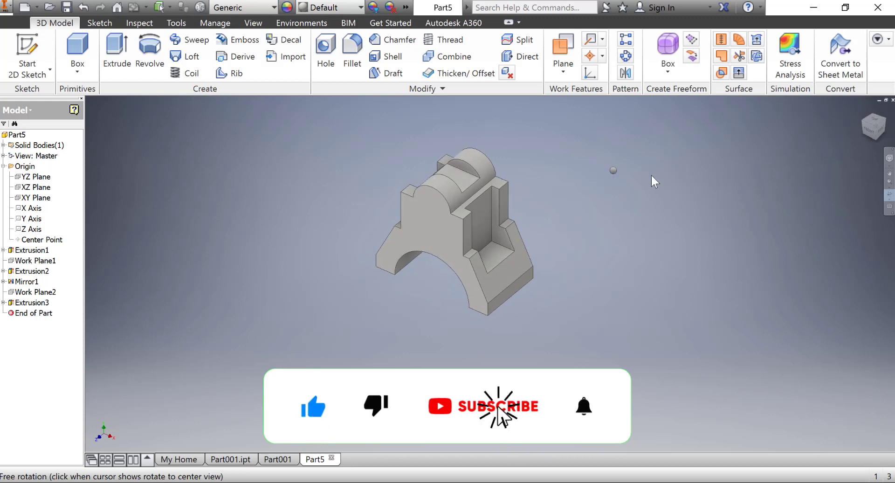
{"action": "left_click", "coordinate": [602, 205]}
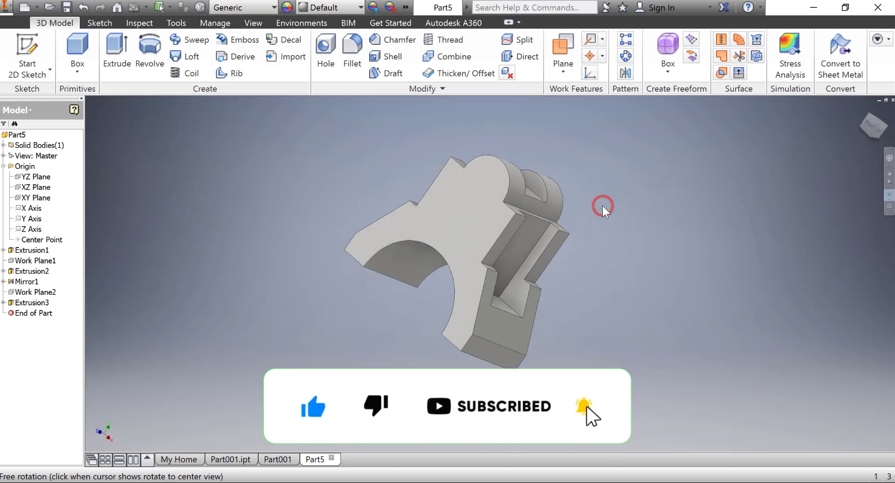
{"action": "left_click_drag", "start_coordinate": [514, 217], "coordinate": [466, 216]}
{"action": "mouse_move", "coordinate": [464, 217]}
{"action": "left_mouse_down"}
{"action": "mouse_move", "coordinate": [481, 165]}
{"action": "mouse_move", "coordinate": [515, 145]}
{"action": "mouse_move", "coordinate": [491, 149]}
{"action": "left_mouse_up"}
{"action": "right_click", "coordinate": [491, 149]}
{"action": "left_click", "coordinate": [529, 152]}
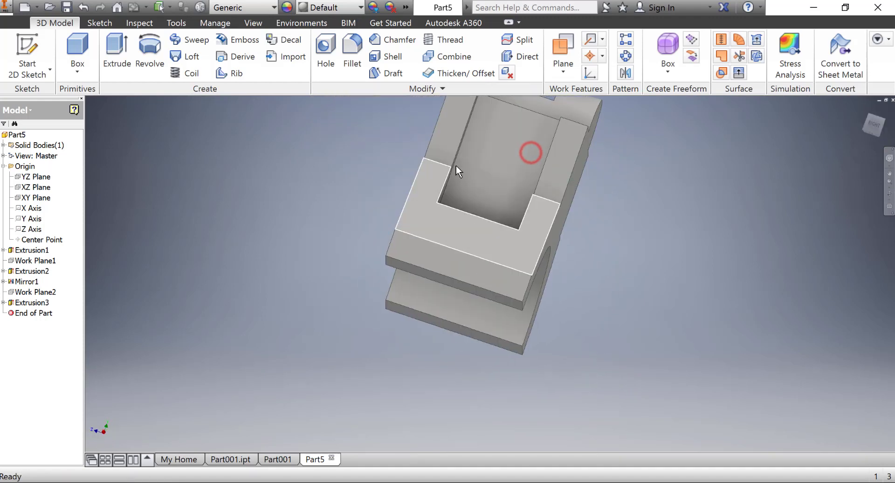
{"action": "left_click_drag", "start_coordinate": [458, 167], "coordinate": [470, 179]}
{"action": "middle_click_drag", "start_coordinate": [469, 174], "coordinate": [611, 235]}
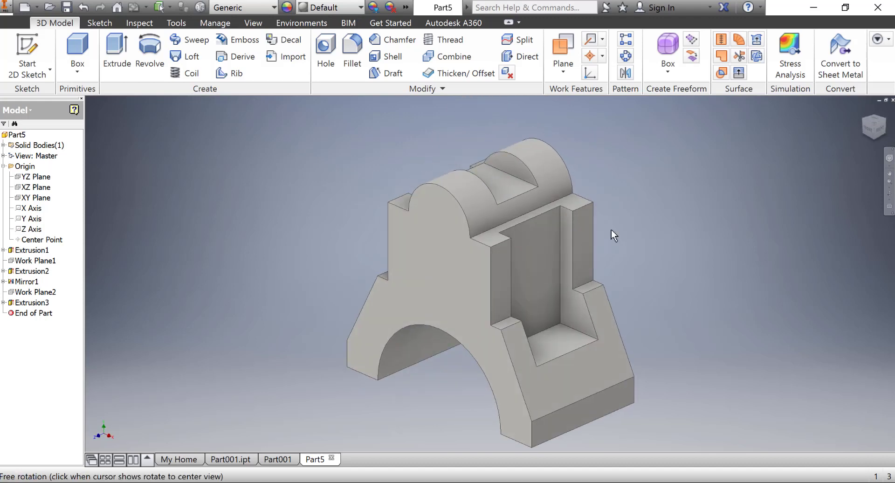
{"action": "left_click", "coordinate": [279, 459]}
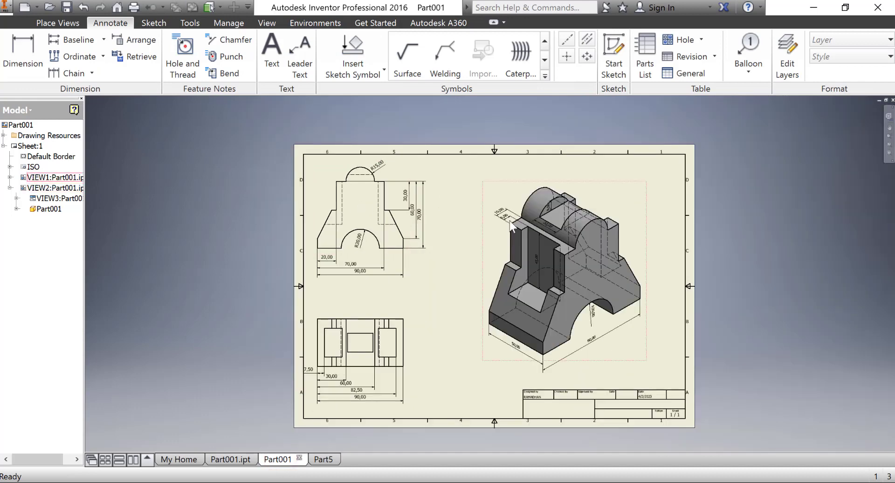
{"action": "middle_click_drag", "start_coordinate": [512, 226], "coordinate": [339, 192]}
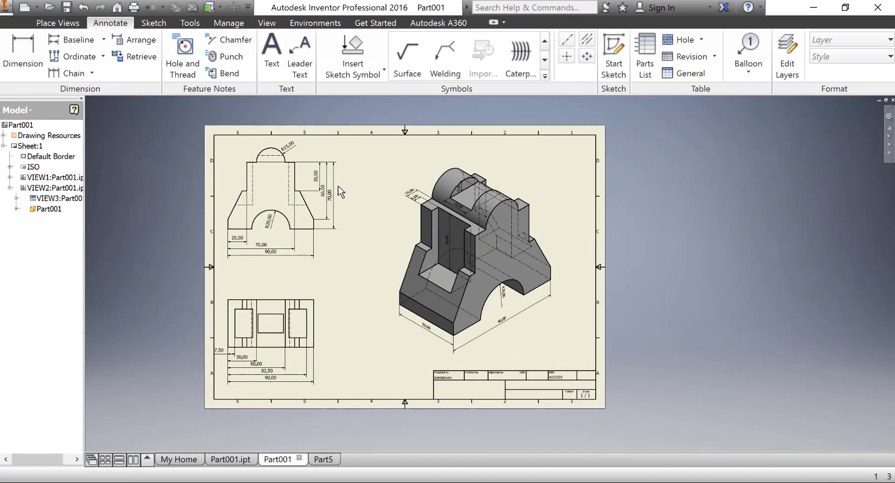
Create a new drawing for the Part5 model from the metric ISO.idw template
{"action": "left_click", "coordinate": [321, 460]}
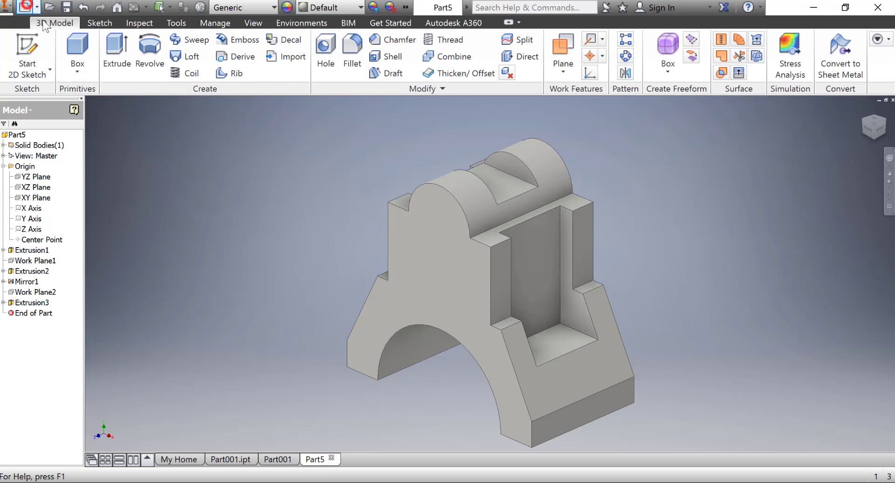
{"action": "scroll", "coordinate": [233, 261], "scroll_direction": "down", "scroll_amount": 3}
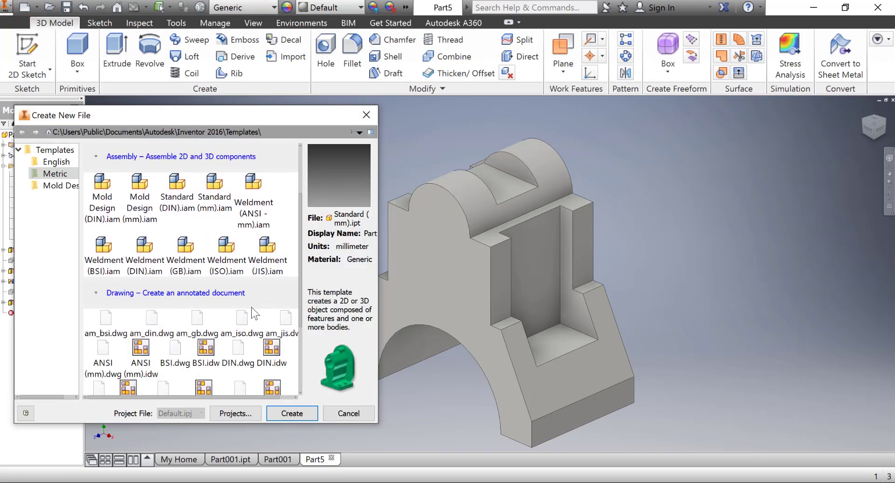
{"action": "scroll", "coordinate": [252, 312], "scroll_direction": "down", "scroll_amount": 2}
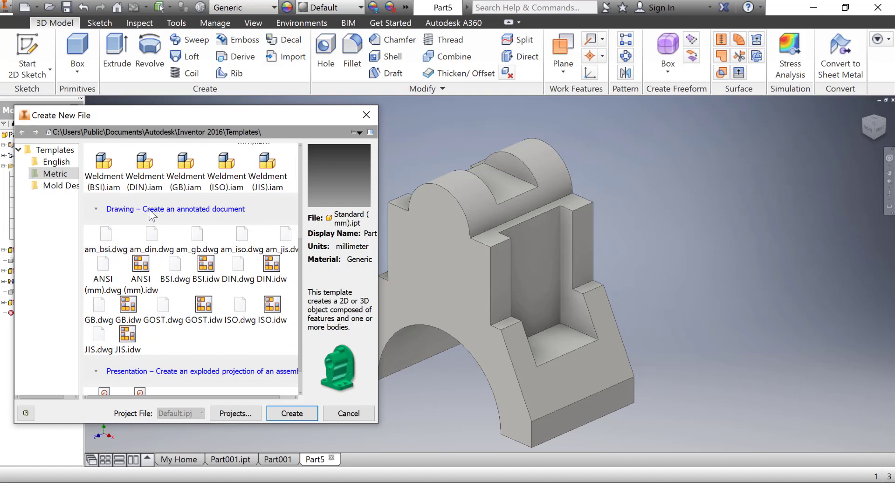
{"action": "left_click", "coordinate": [264, 308]}
{"action": "left_click", "coordinate": [292, 412]}
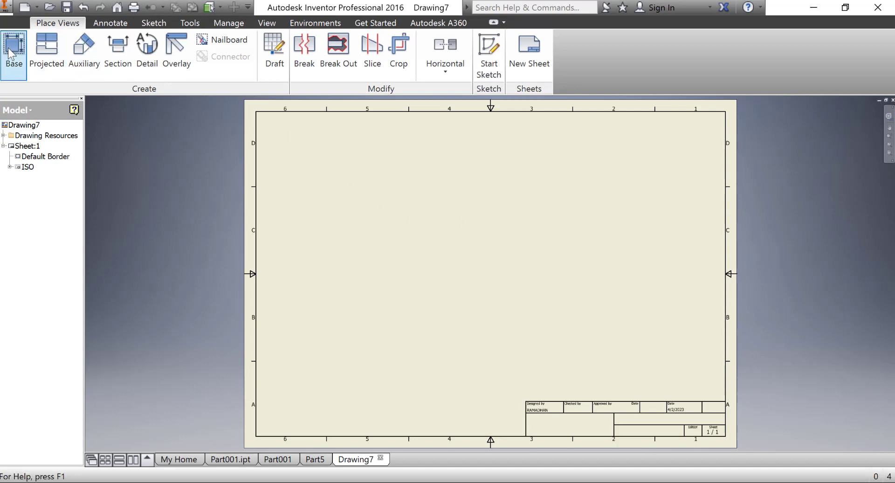
Set up a front base view of Part5 at 1:1 scale in the upper-left area of the sheet
{"action": "left_click", "coordinate": [8, 48]}
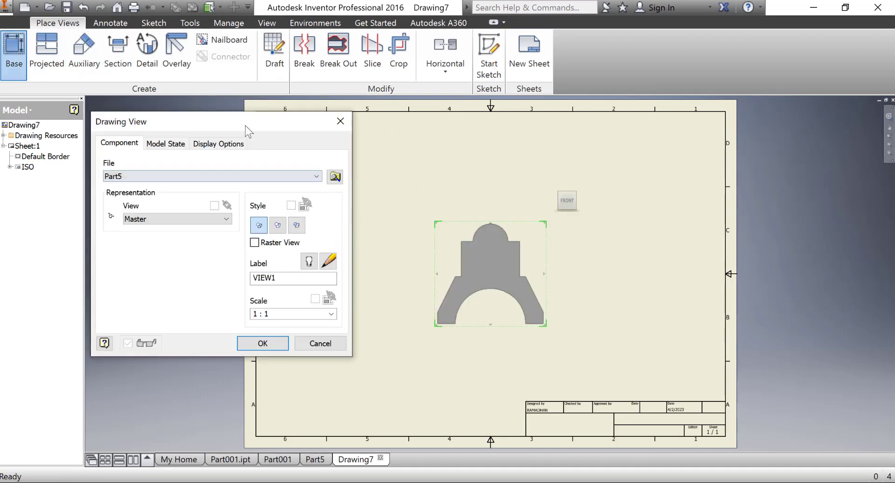
{"action": "left_click_drag", "start_coordinate": [245, 125], "coordinate": [103, 155]}
{"action": "left_click_drag", "start_coordinate": [477, 253], "coordinate": [334, 178]}
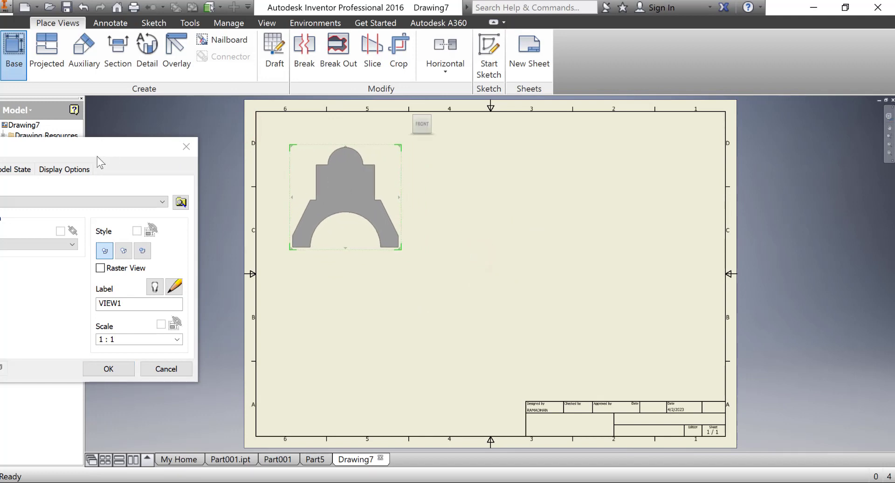
{"action": "mouse_move", "coordinate": [98, 157]}
{"action": "left_mouse_down"}
{"action": "mouse_move", "coordinate": [275, 125]}
{"action": "mouse_move", "coordinate": [510, 153]}
{"action": "mouse_move", "coordinate": [589, 140]}
{"action": "left_mouse_up"}
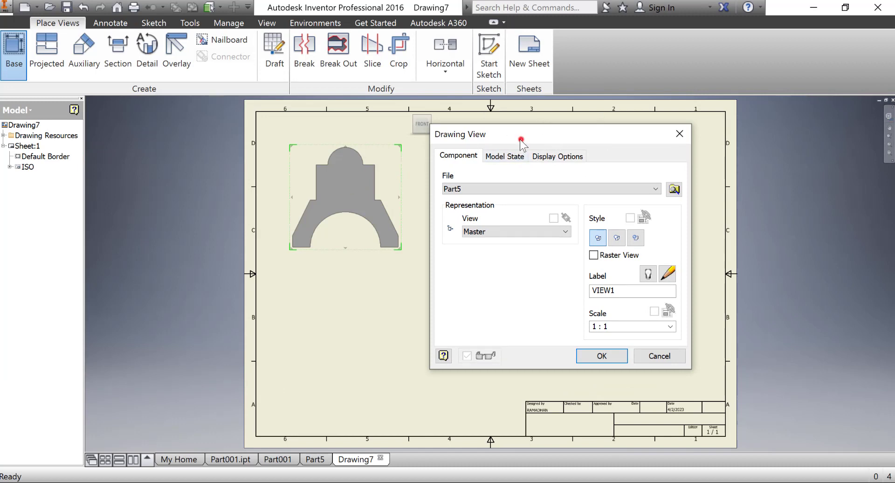
{"action": "left_click_drag", "start_coordinate": [521, 140], "coordinate": [535, 147]}
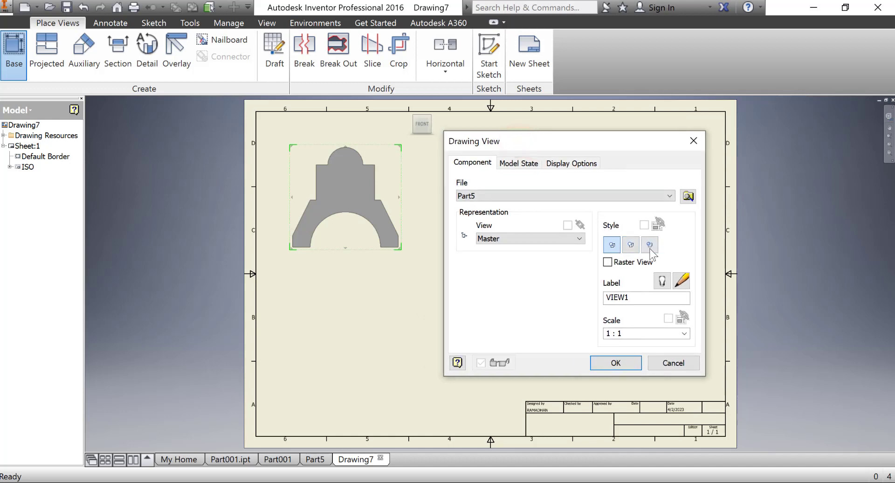
{"action": "left_click", "coordinate": [522, 239]}
{"action": "left_click", "coordinate": [523, 239]}
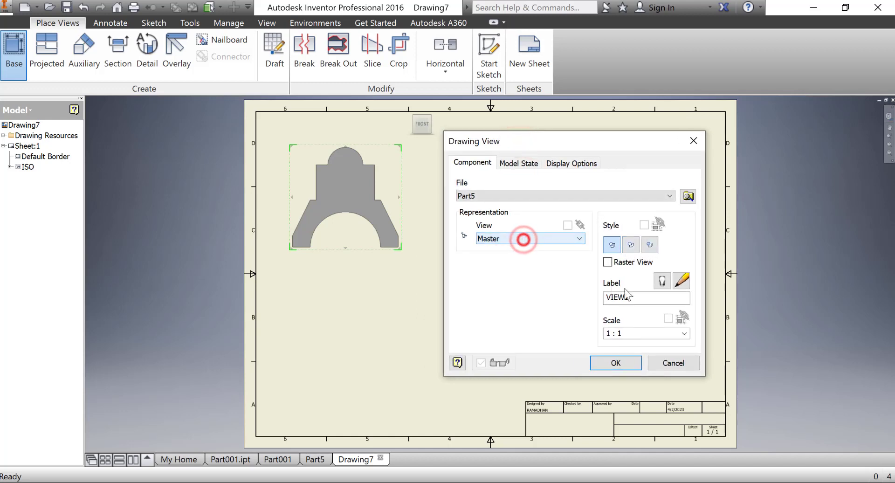
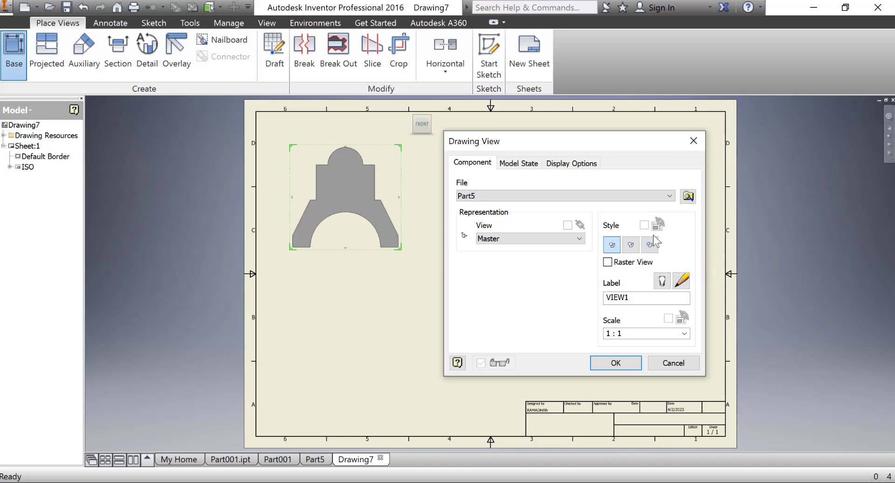
Place the base view, saving the part document as Example1
{"action": "left_click", "coordinate": [615, 362]}
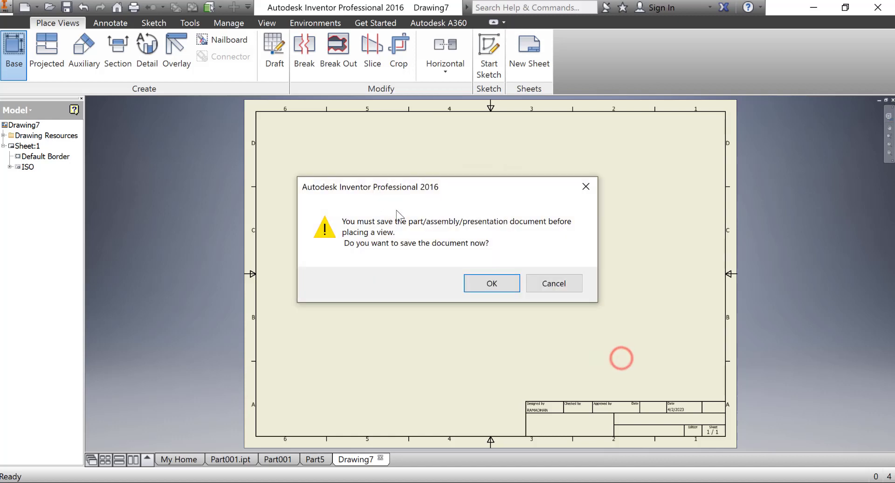
{"action": "left_click", "coordinate": [501, 284]}
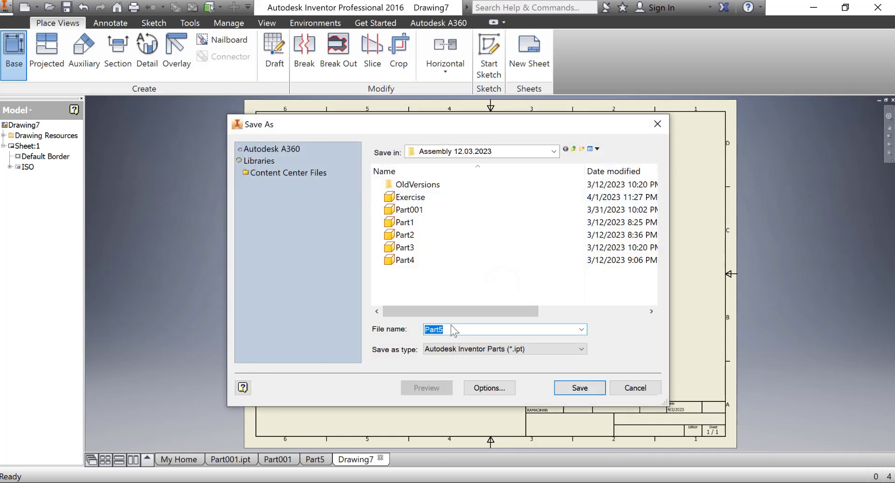
{"action": "type", "text": "Exampl"}
{"action": "key", "text": "Return"}
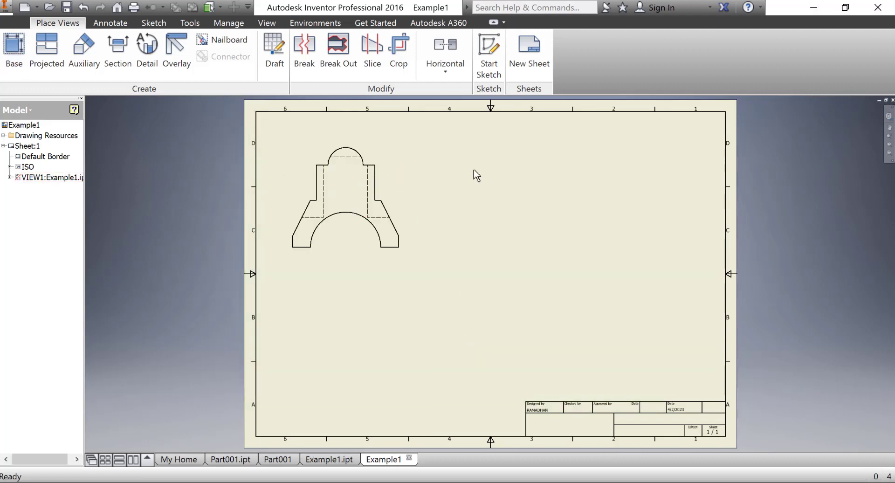
Project the front view into a side view to its right, a top view below it and an isometric view near the sheet's center
{"action": "left_click", "coordinate": [46, 47]}
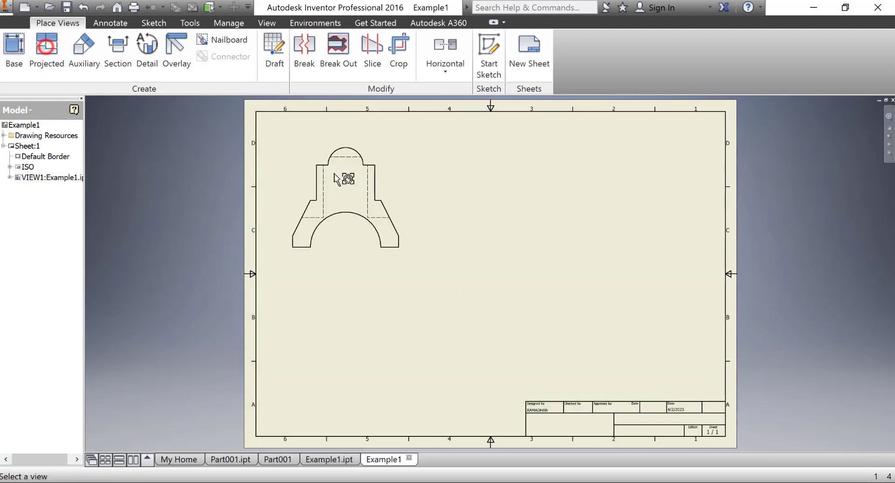
{"action": "left_click", "coordinate": [351, 185]}
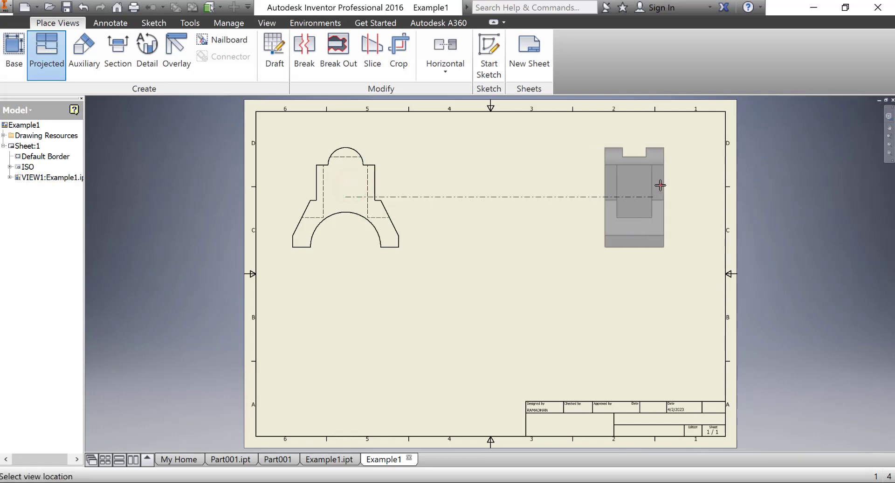
{"action": "left_click", "coordinate": [660, 185]}
{"action": "left_click", "coordinate": [330, 404]}
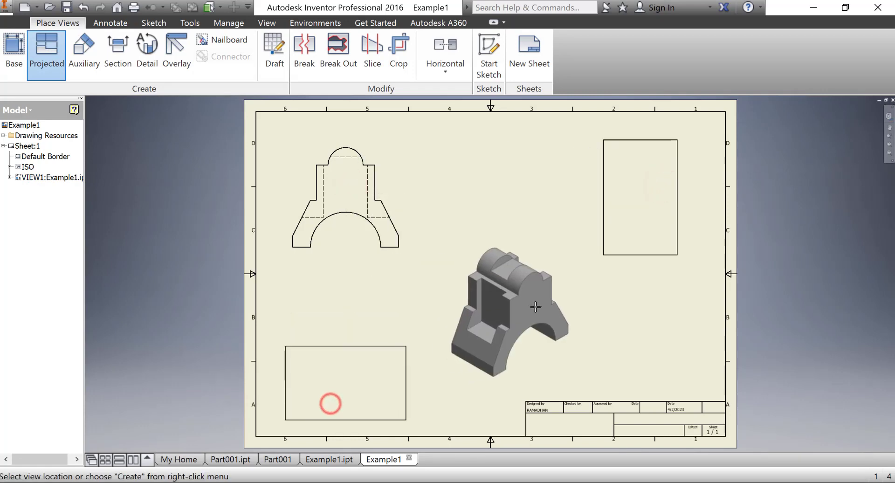
{"action": "left_click", "coordinate": [535, 307]}
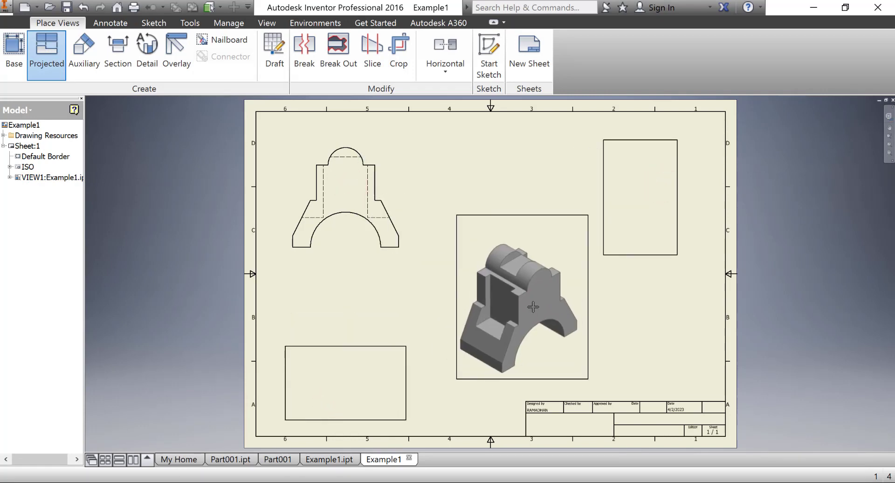
{"action": "right_click", "coordinate": [533, 306]}
{"action": "left_click", "coordinate": [579, 305]}
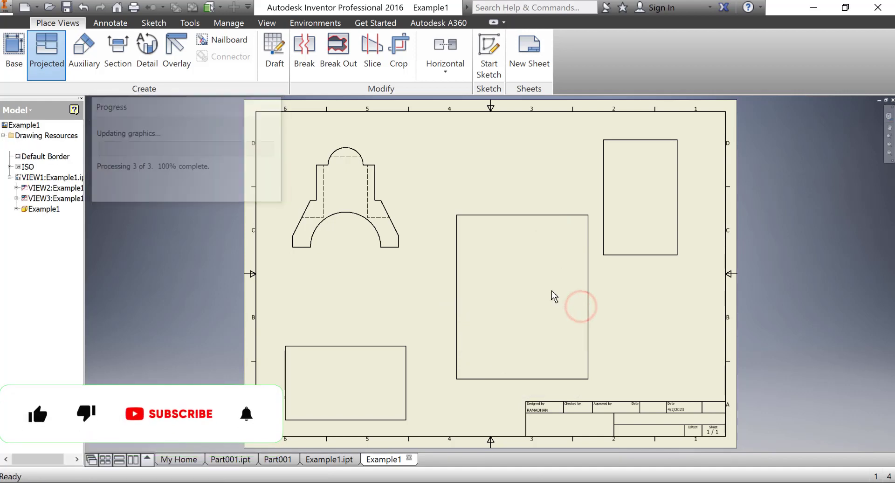
Change the isometric view's display style to shaded
{"action": "left_click", "coordinate": [558, 253]}
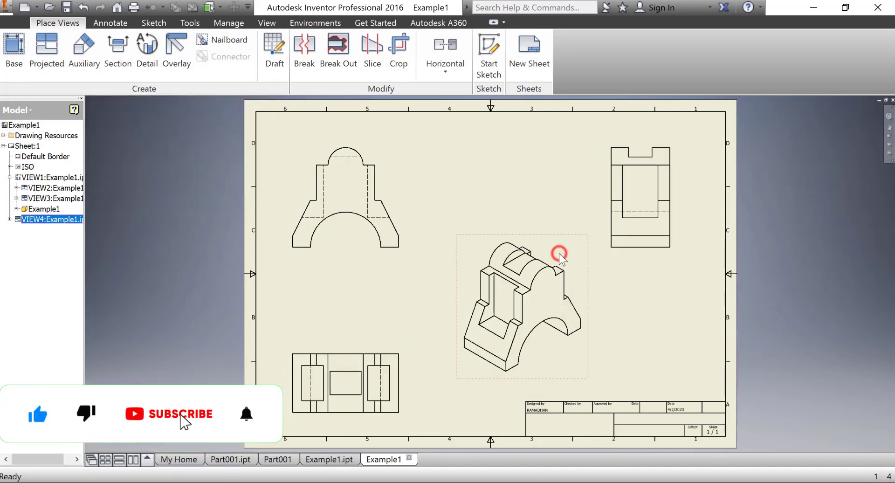
{"action": "double_click", "coordinate": [571, 242]}
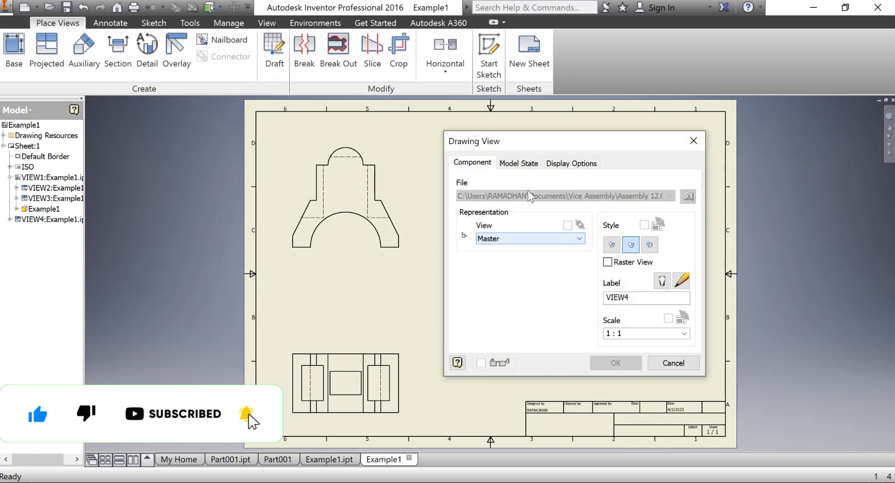
{"action": "left_click", "coordinate": [649, 245]}
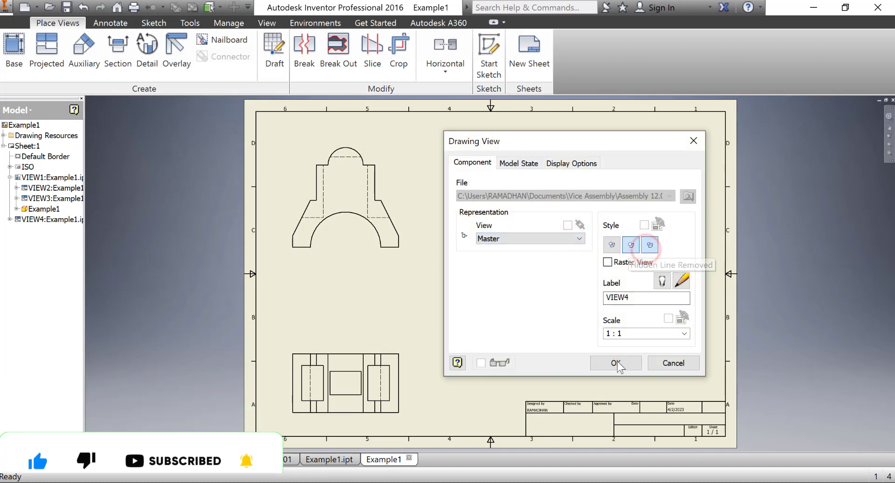
{"action": "left_click", "coordinate": [616, 362]}
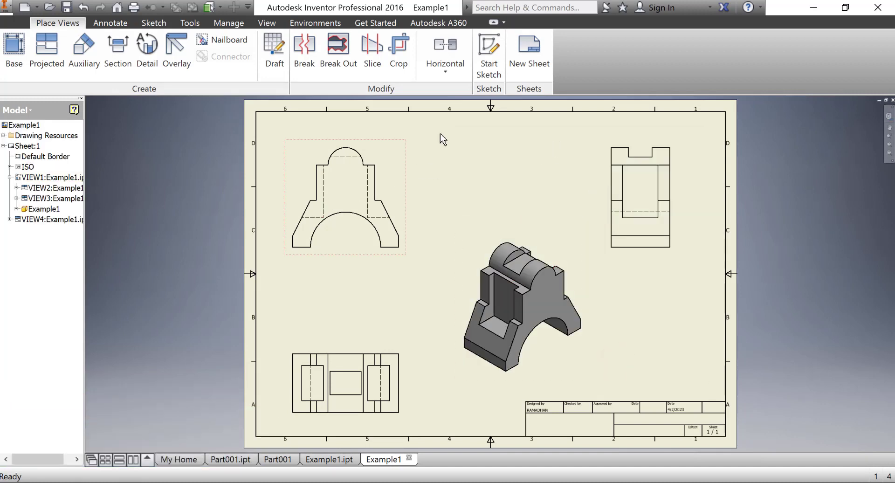
Add baseline height dimensions for all of the front view's geometry, placed to the right of the view
{"action": "left_click", "coordinate": [110, 23]}
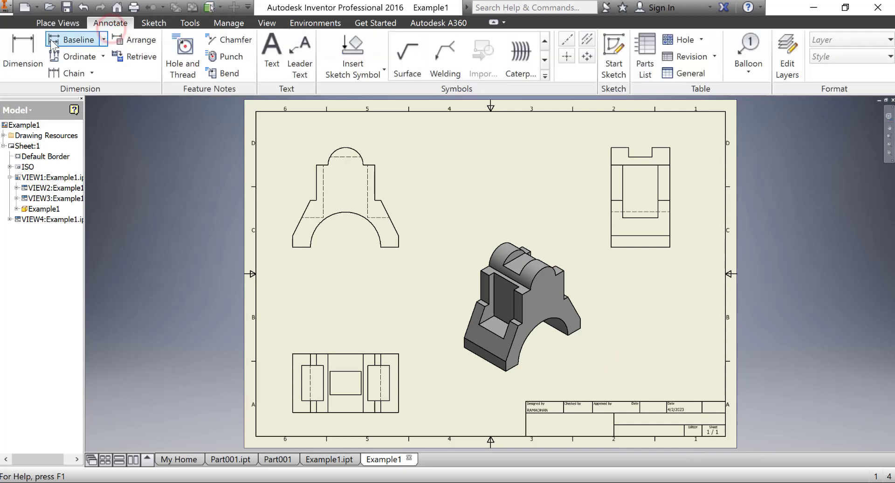
{"action": "left_click", "coordinate": [65, 39]}
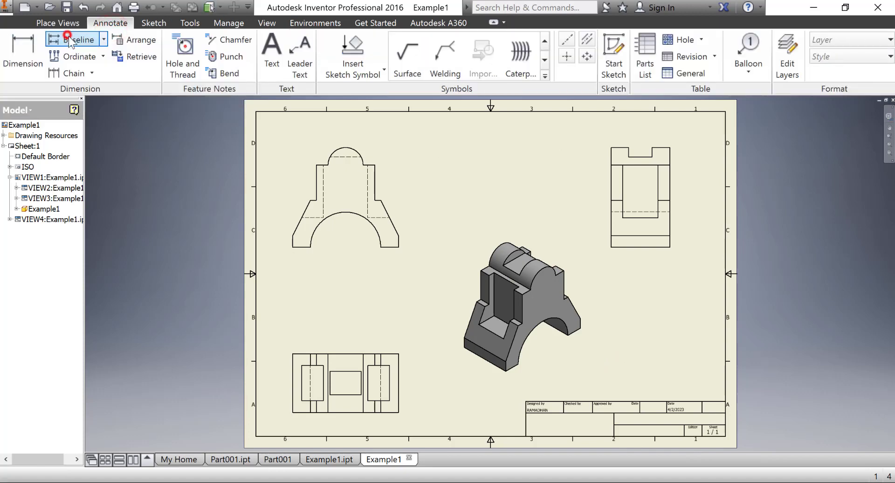
{"action": "left_click_drag", "start_coordinate": [278, 135], "coordinate": [411, 263]}
{"action": "right_click", "coordinate": [411, 214]}
{"action": "left_click", "coordinate": [447, 199]}
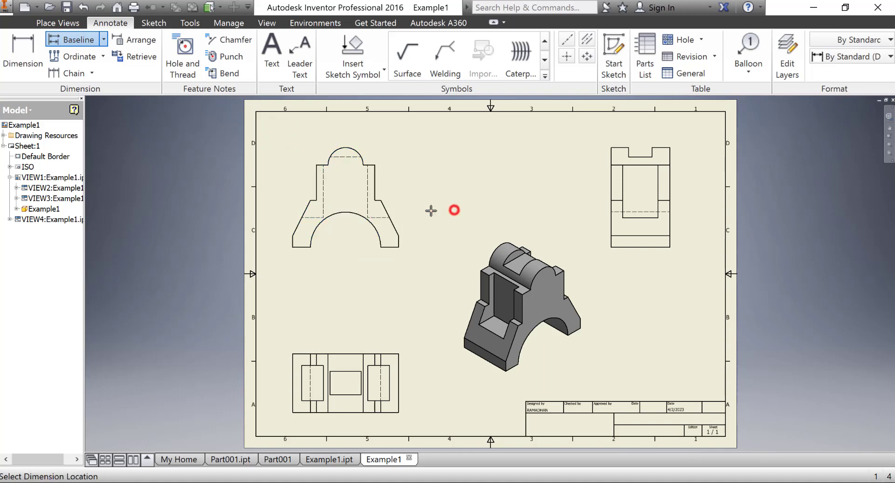
{"action": "left_click", "coordinate": [420, 213]}
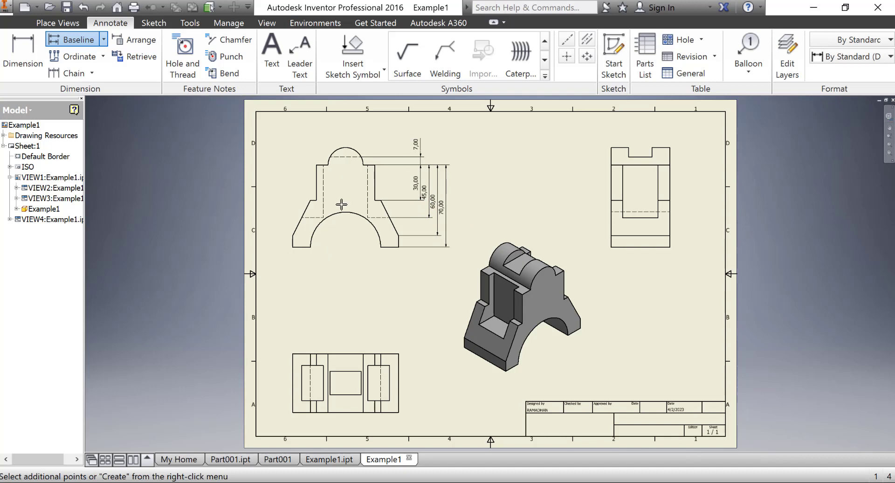
{"action": "right_click", "coordinate": [361, 244]}
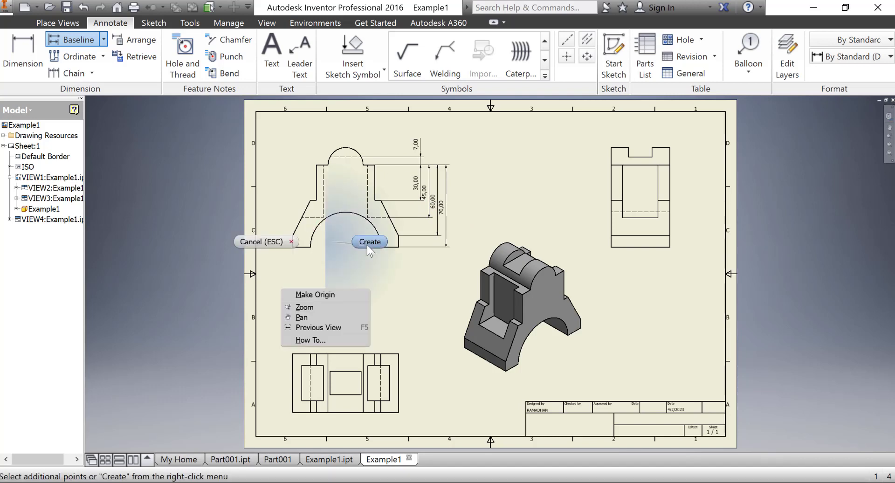
{"action": "left_click", "coordinate": [366, 244]}
{"action": "left_click", "coordinate": [76, 40]}
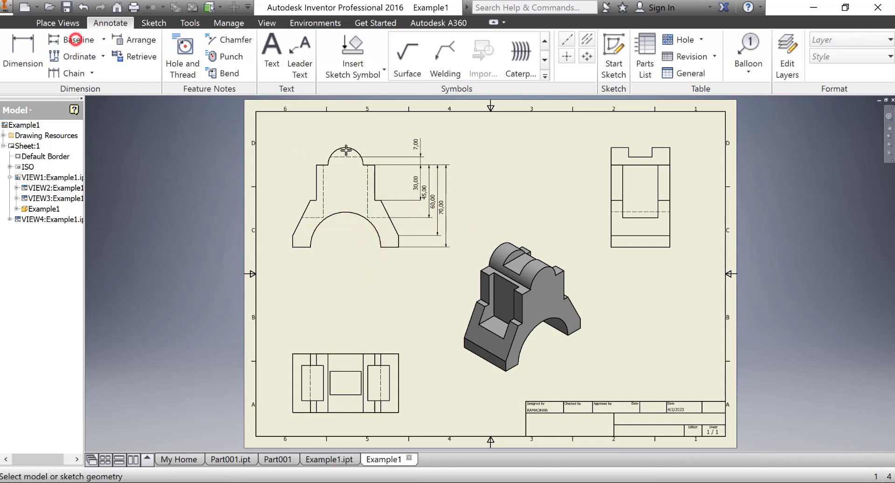
{"action": "left_click_drag", "start_coordinate": [273, 123], "coordinate": [410, 275]}
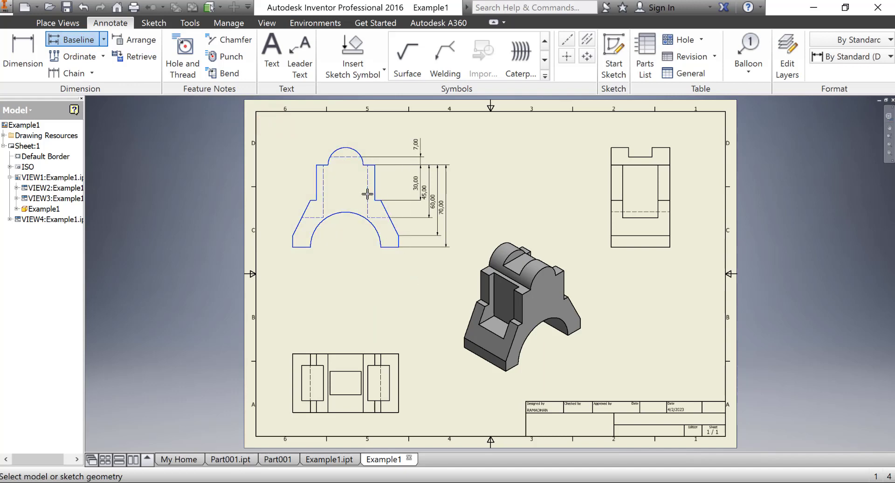
{"action": "right_click", "coordinate": [355, 182]}
{"action": "left_click", "coordinate": [410, 184]}
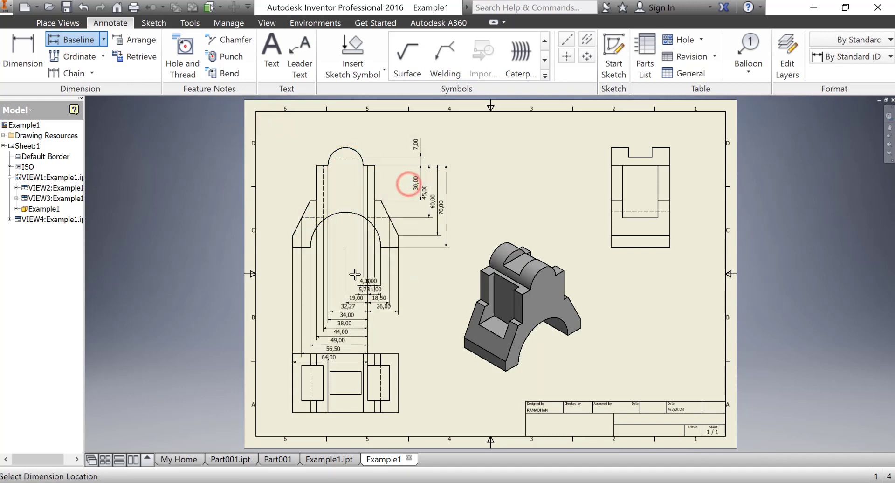
{"action": "key", "text": "Escape"}
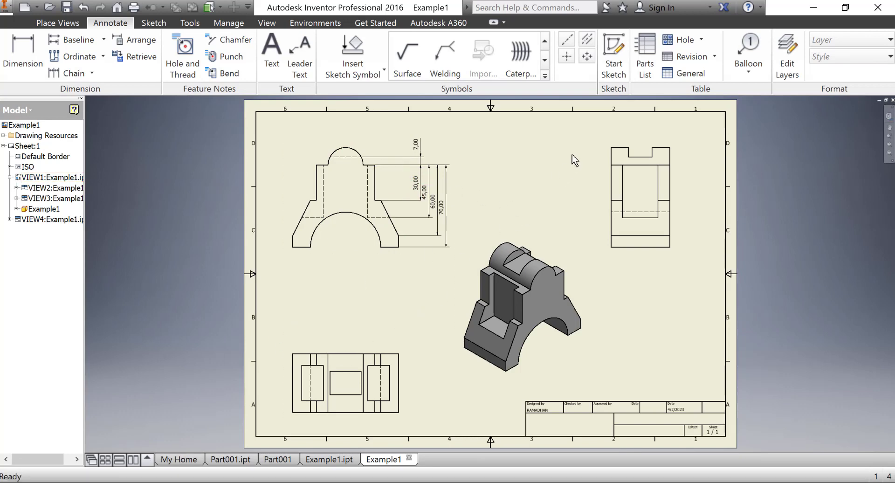
Add baseline width dimensions for all of the side view's geometry, placed below the view
{"action": "left_click", "coordinate": [55, 40]}
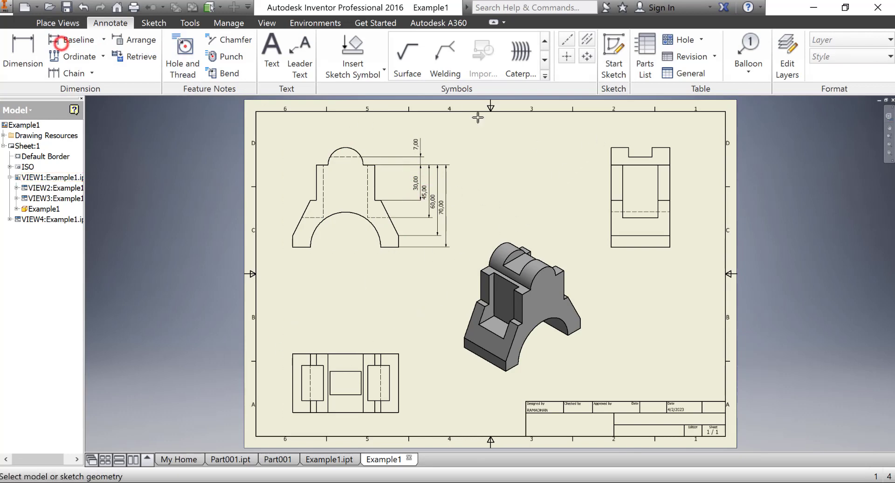
{"action": "left_click_drag", "start_coordinate": [591, 131], "coordinate": [700, 268]}
{"action": "right_click", "coordinate": [661, 167]}
{"action": "left_click", "coordinate": [705, 168]}
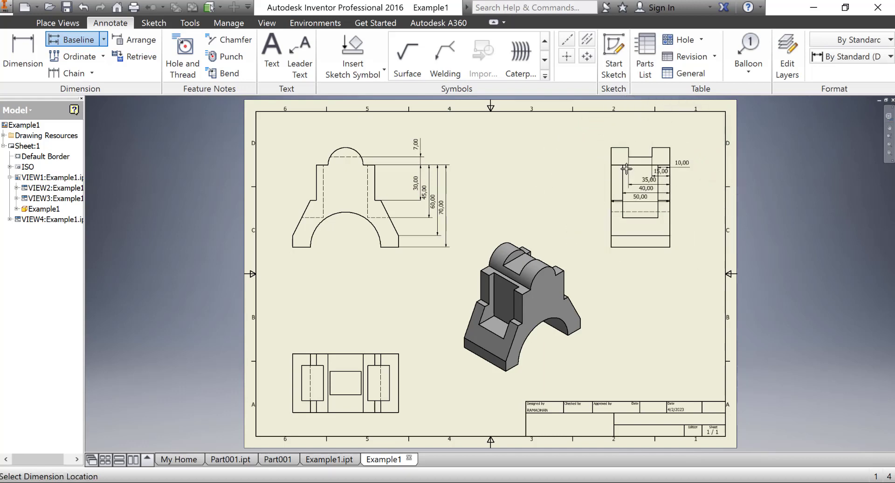
{"action": "left_click", "coordinate": [642, 264]}
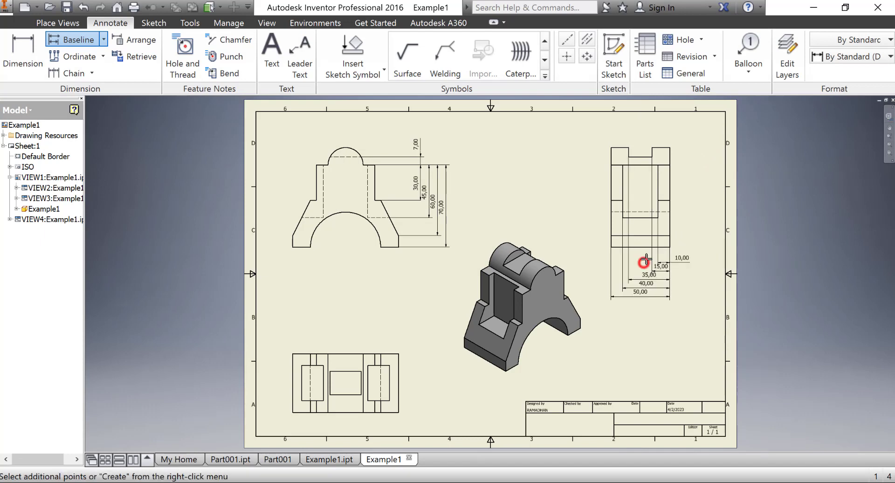
{"action": "right_click", "coordinate": [678, 217]}
{"action": "left_click", "coordinate": [719, 206]}
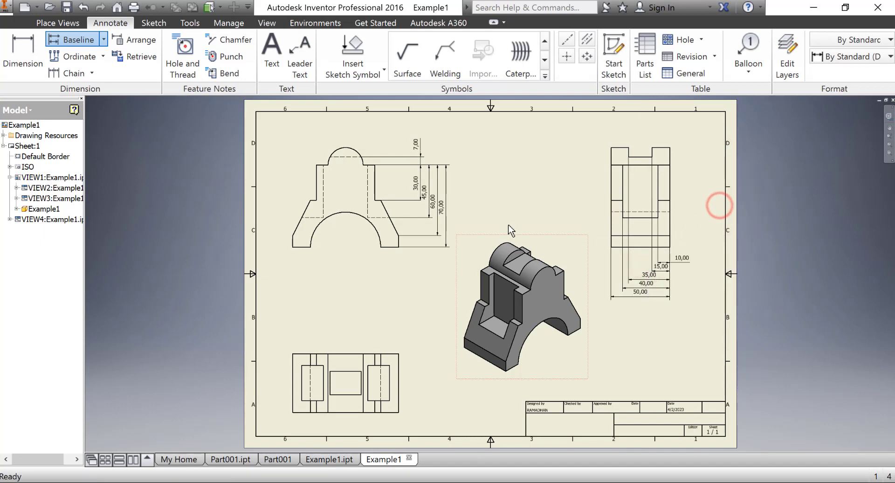
{"action": "left_click", "coordinate": [74, 34]}
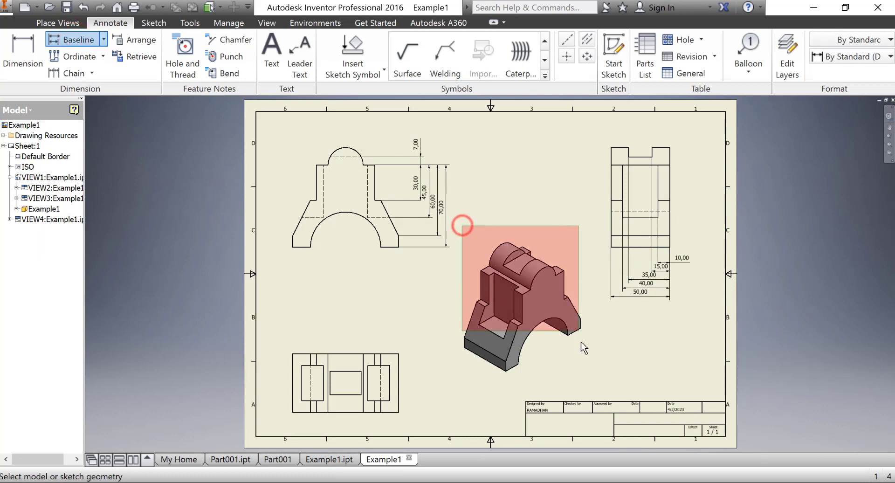
{"action": "right_click", "coordinate": [561, 306]}
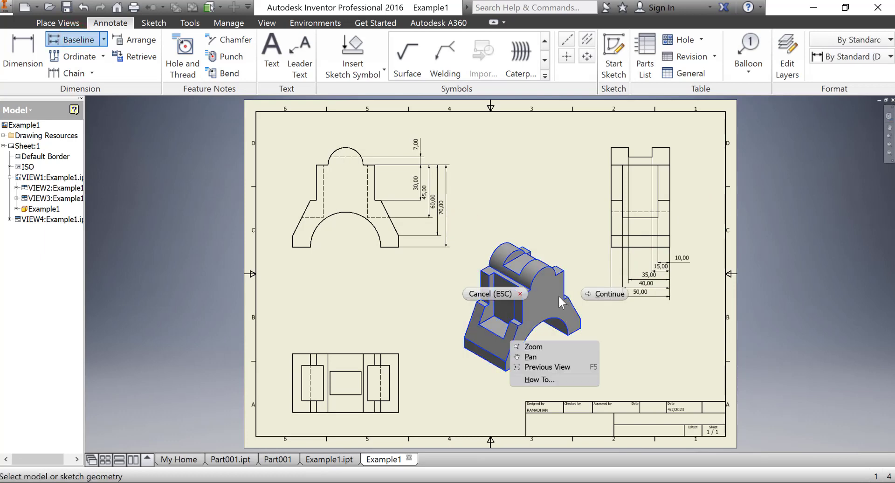
{"action": "left_click", "coordinate": [592, 293]}
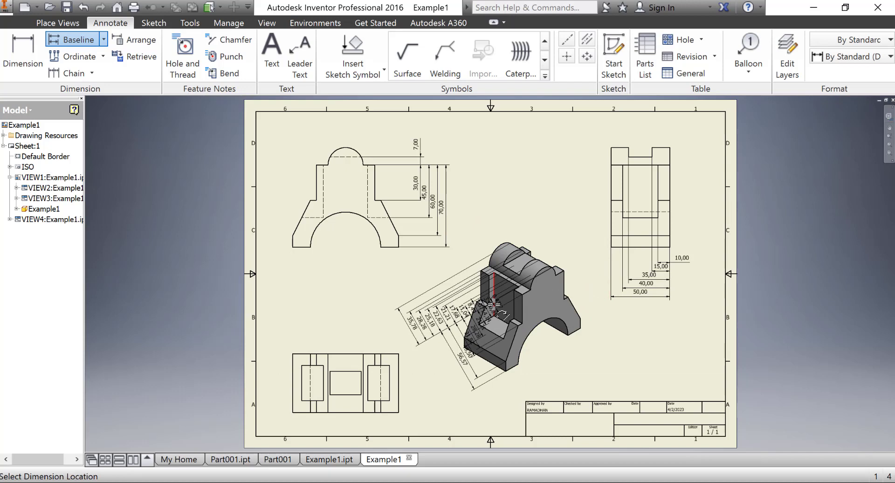
{"action": "key", "text": "Escape"}
Dimension the front foot's bottom edge in the isometric view with the alternate annotation plane, placing the dimension below the edge
{"action": "left_click", "coordinate": [22, 46]}
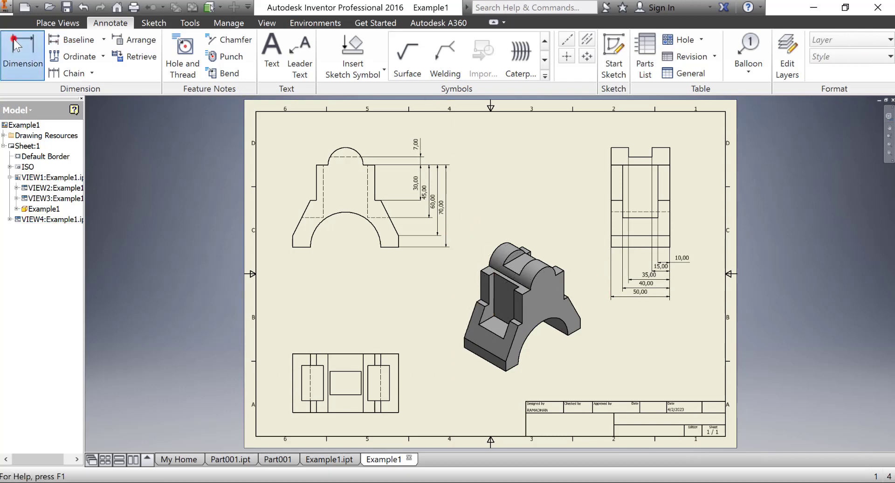
{"action": "scroll", "coordinate": [480, 361], "scroll_direction": "up", "scroll_amount": 3}
{"action": "left_click", "coordinate": [483, 364]}
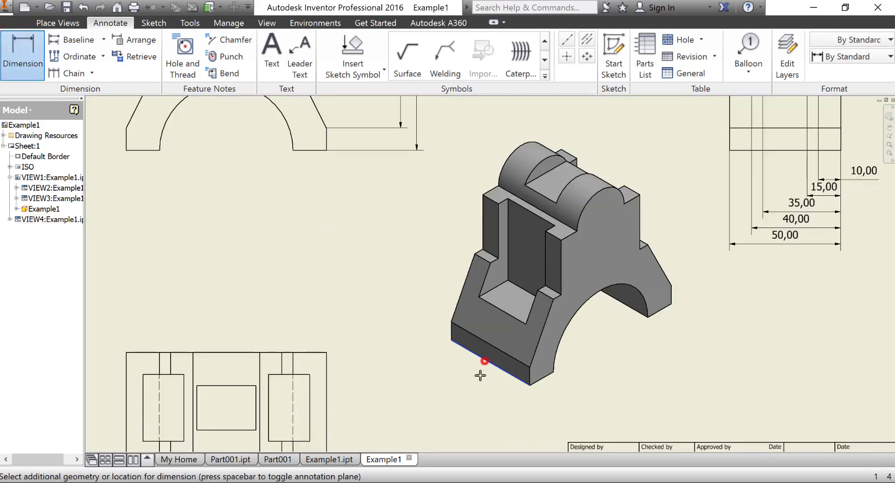
{"action": "key", "text": "space"}
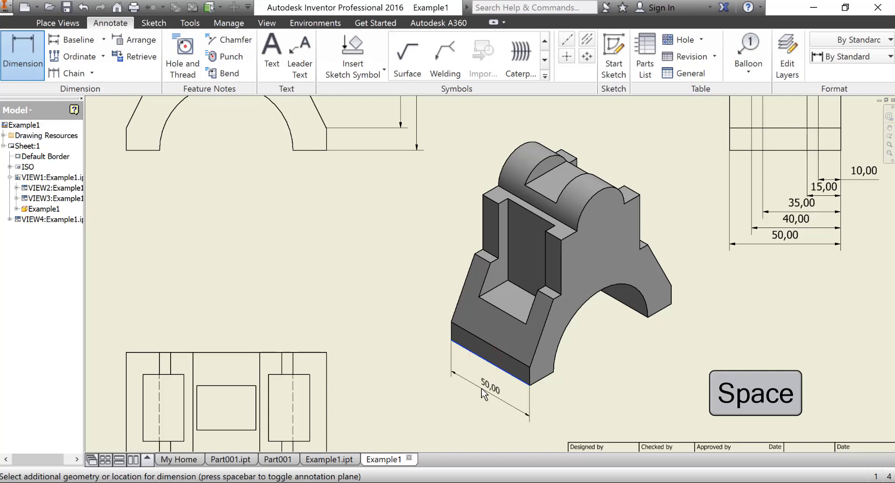
{"action": "left_click", "coordinate": [484, 381]}
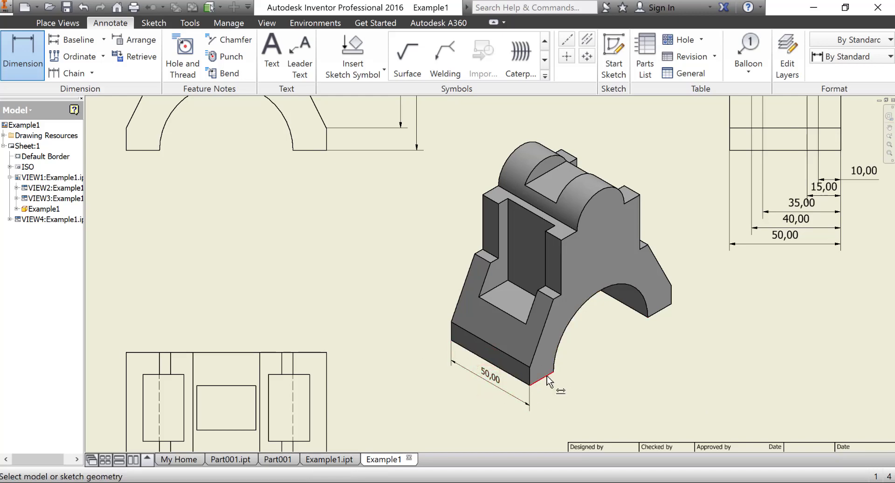
{"action": "left_click", "coordinate": [548, 381]}
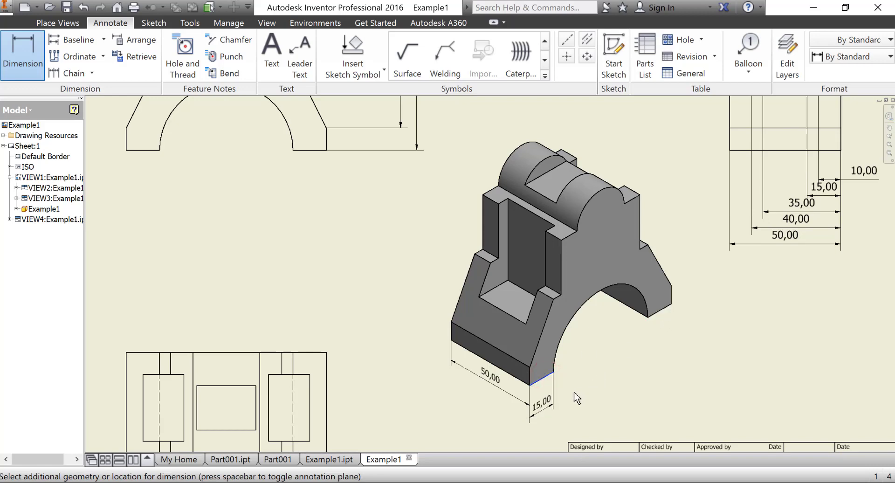
{"action": "key", "text": "Escape"}
{"action": "key", "text": "Escape"}
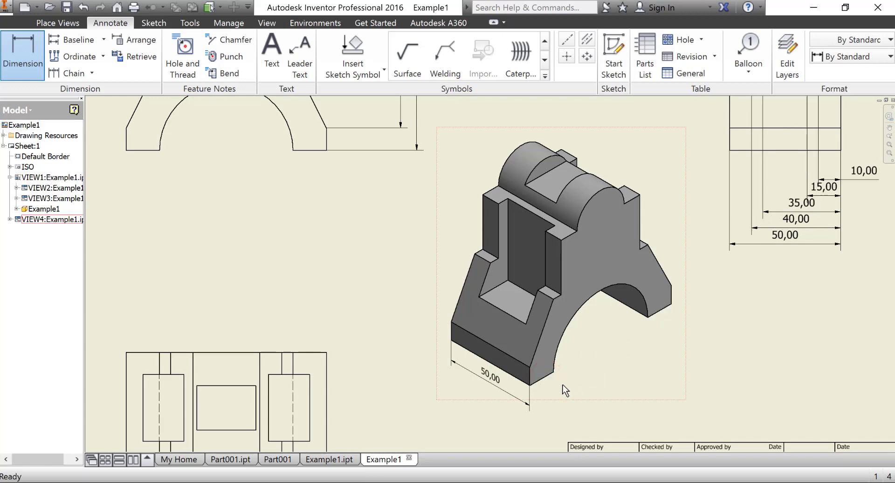
Dimension the part's overall length between the outer vertical edges of both feet in the isometric view, placed below the arch
{"action": "left_click", "coordinate": [4, 52]}
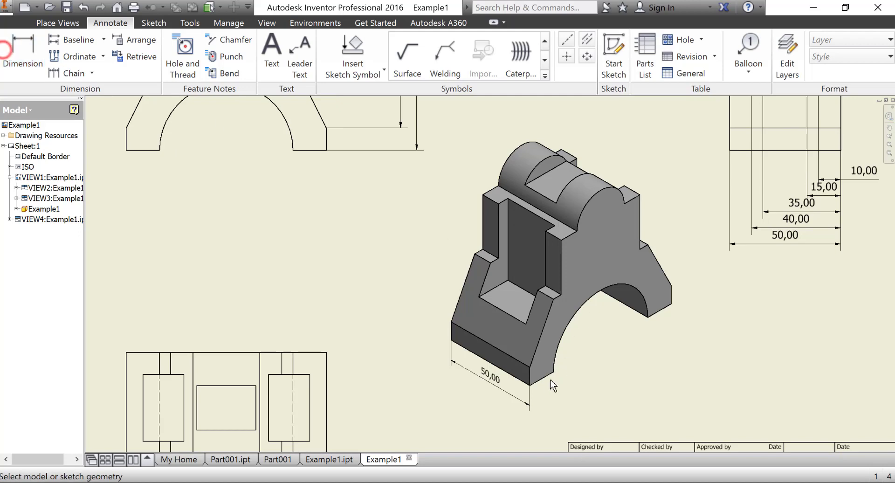
{"action": "left_click", "coordinate": [530, 373]}
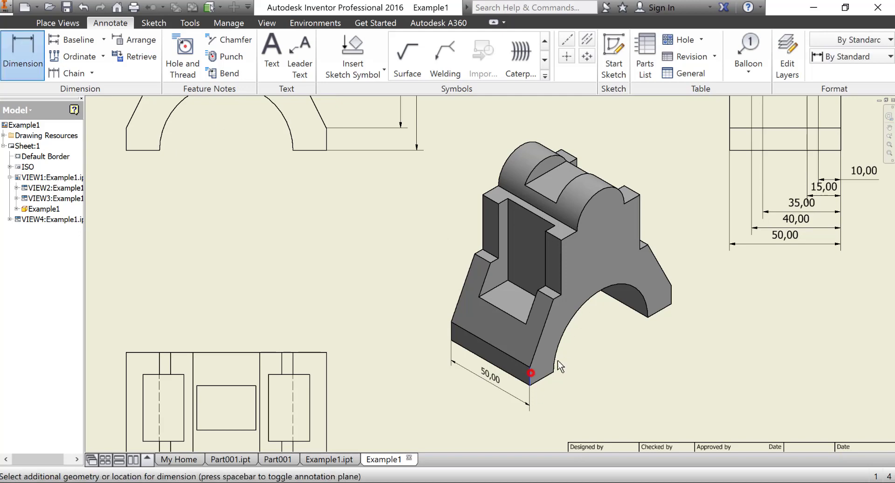
{"action": "left_click", "coordinate": [672, 293]}
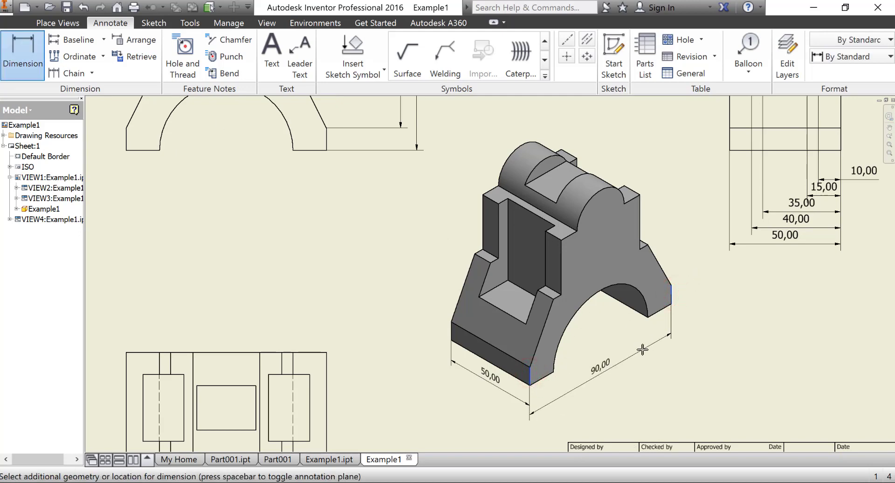
{"action": "left_click", "coordinate": [644, 341]}
Add radius dimensions to the bottom arch and the rounded top in the isometric view
{"action": "left_click", "coordinate": [588, 299]}
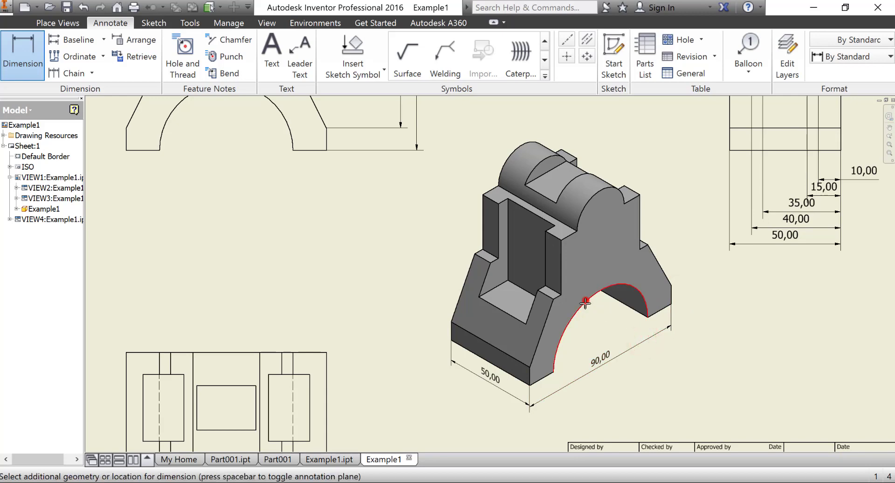
{"action": "left_click", "coordinate": [597, 327]}
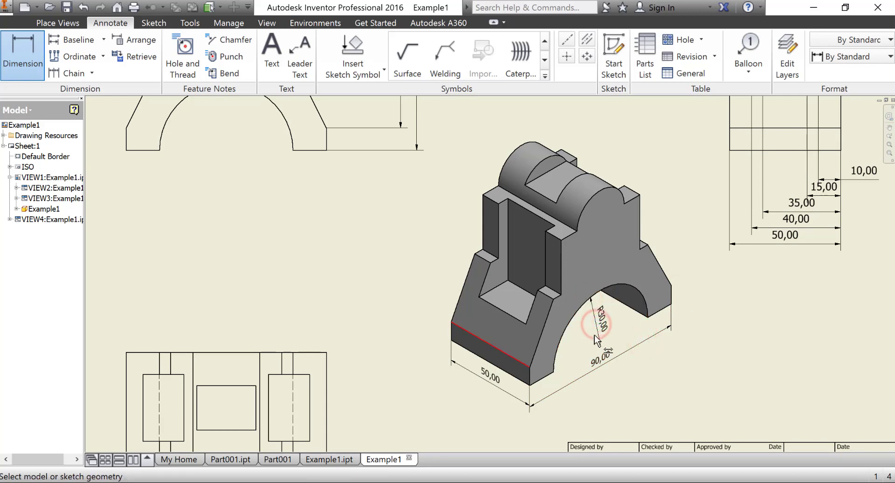
{"action": "left_click", "coordinate": [602, 198]}
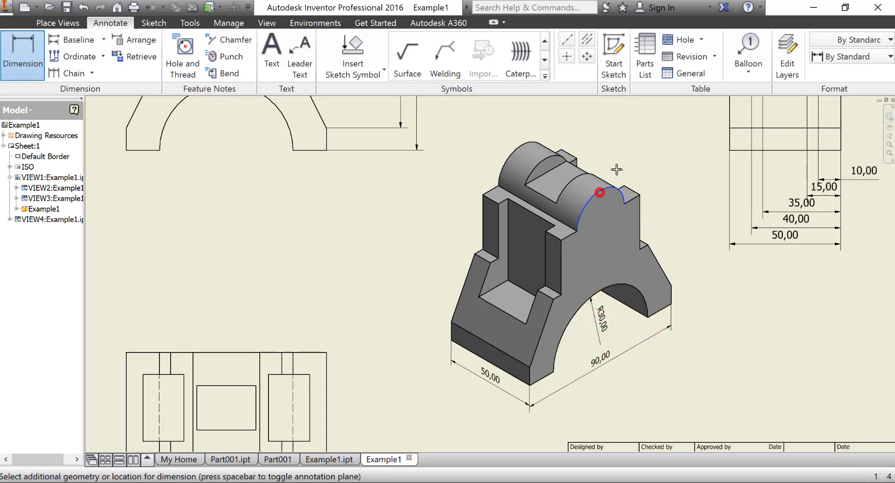
{"action": "left_click", "coordinate": [620, 169]}
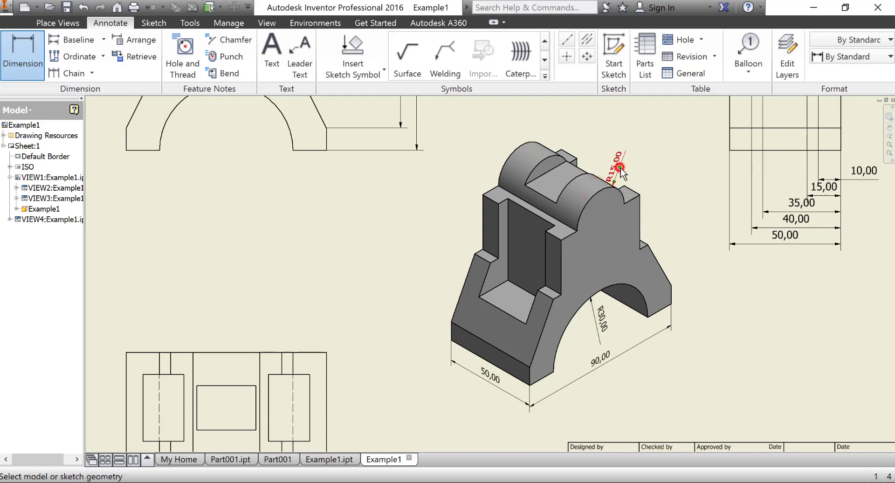
Dimension the upper block's length and the length across the shoulders on the side face of the isometric view
{"action": "left_click", "coordinate": [561, 262]}
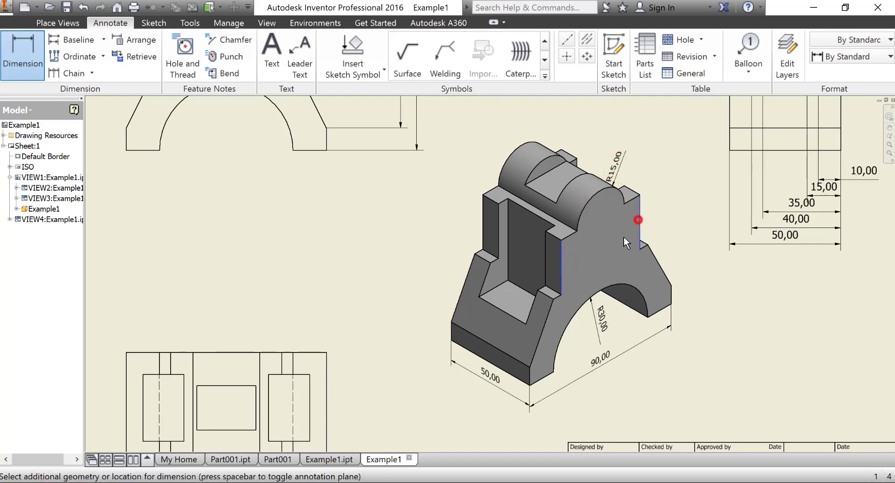
{"action": "left_click", "coordinate": [623, 236]}
{"action": "left_click", "coordinate": [608, 249]}
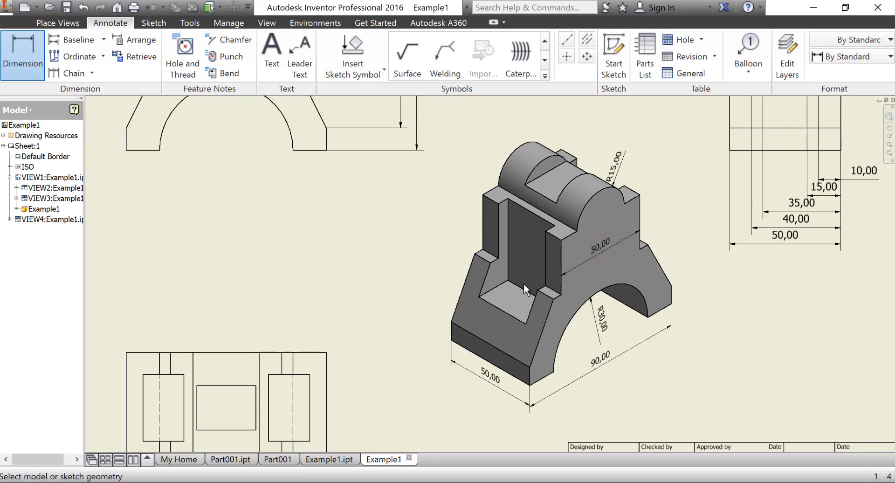
{"action": "left_click", "coordinate": [554, 299]}
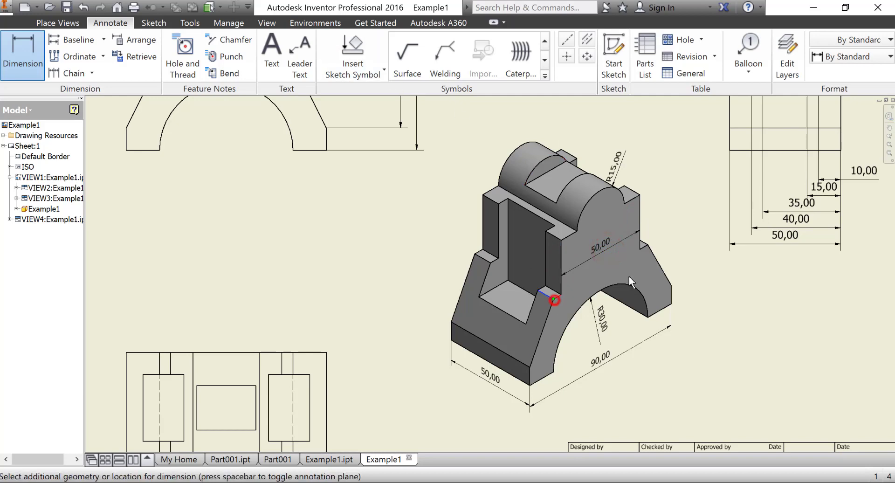
{"action": "left_click", "coordinate": [647, 246]}
{"action": "left_click", "coordinate": [614, 278]}
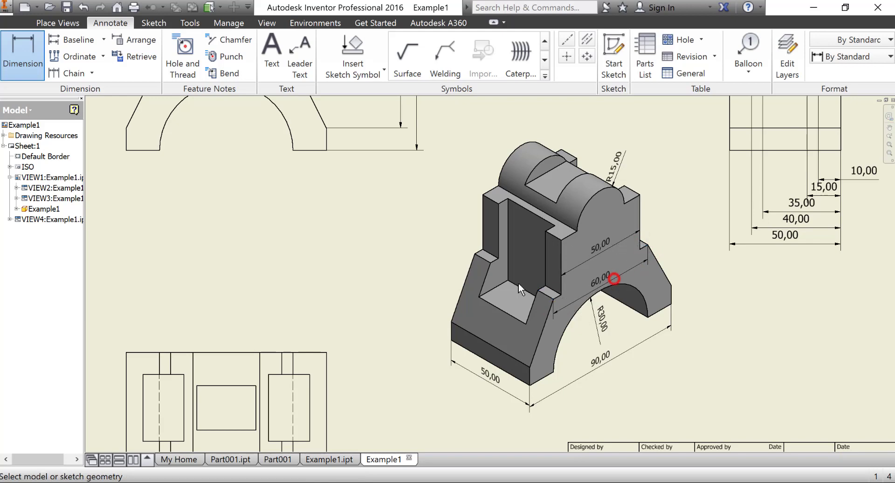
Dimension the front pocket's width, height and depth in the isometric view
{"action": "left_click", "coordinate": [499, 313]}
{"action": "left_click", "coordinate": [495, 320]}
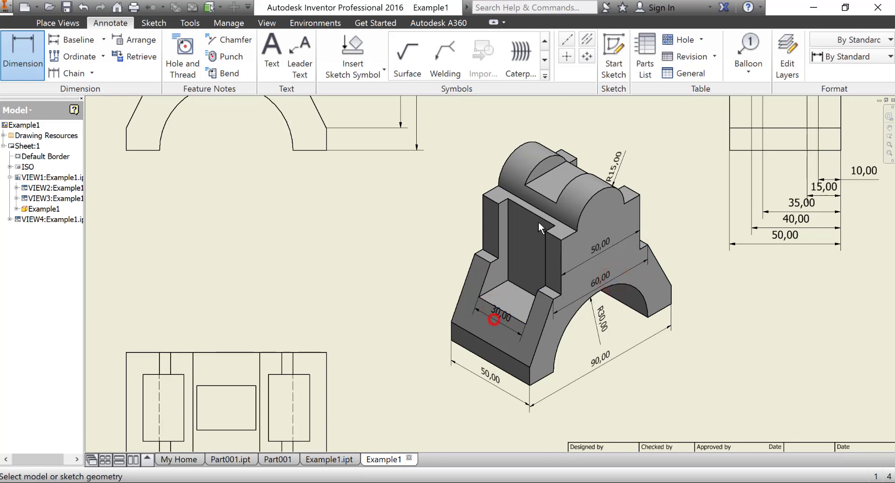
{"action": "left_click", "coordinate": [533, 213]}
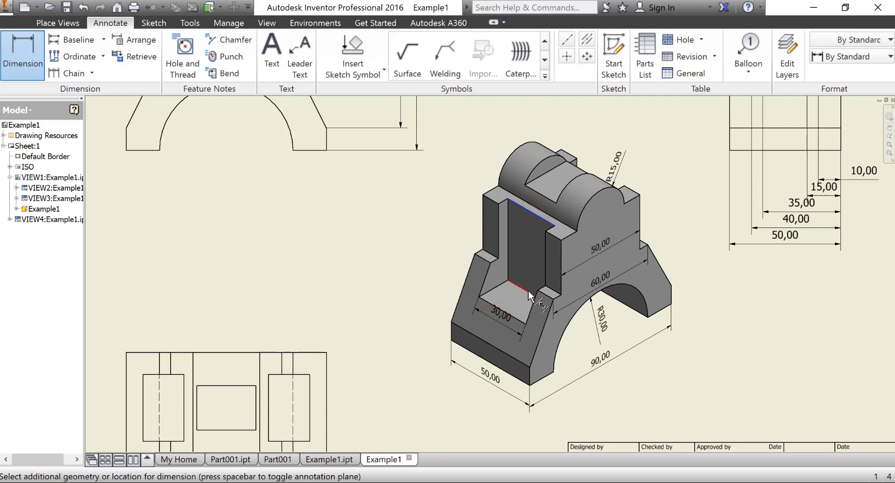
{"action": "left_click", "coordinate": [527, 271]}
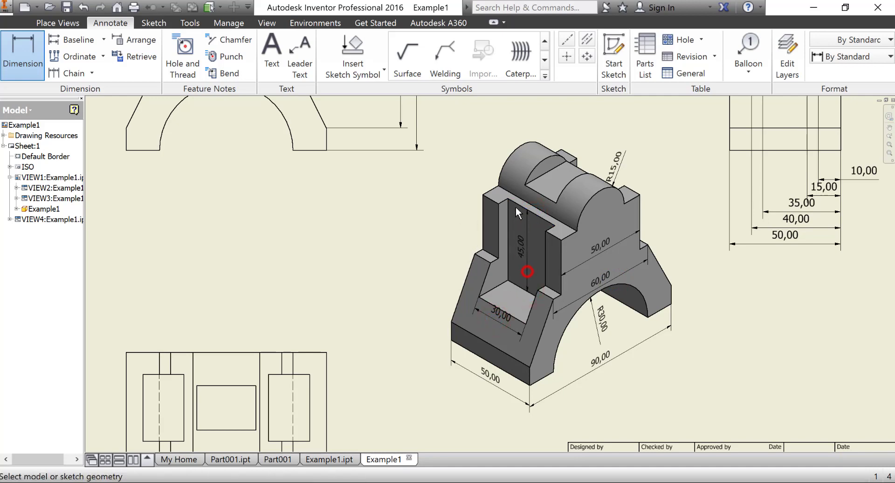
{"action": "left_click", "coordinate": [521, 208]}
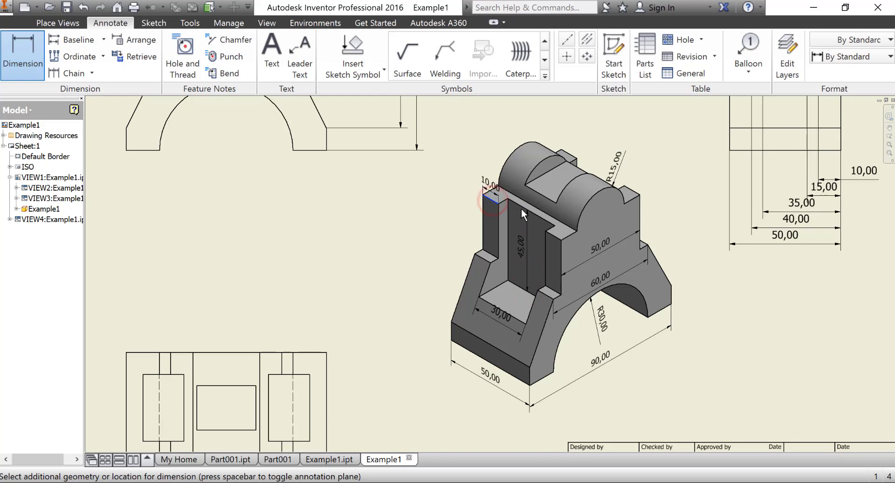
{"action": "left_click", "coordinate": [482, 182]}
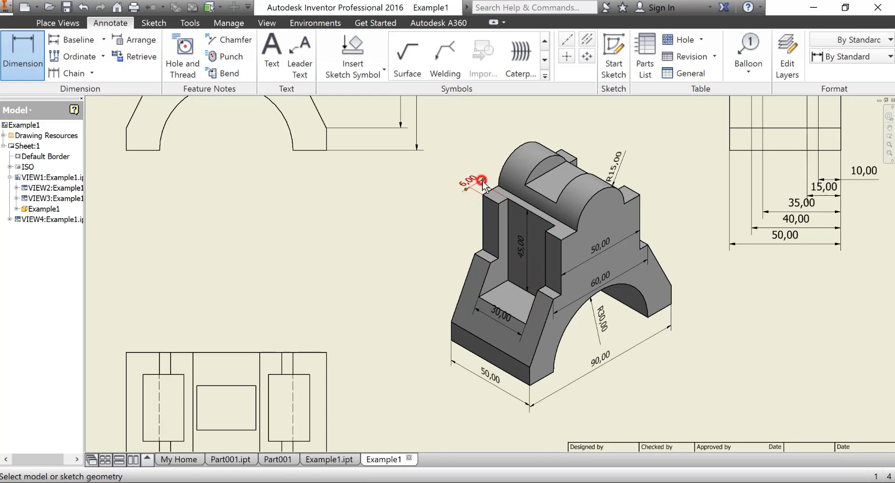
Dimension the width and depth of the notch in the rounded top in the isometric view
{"action": "left_click", "coordinate": [544, 173]}
{"action": "left_click", "coordinate": [556, 203]}
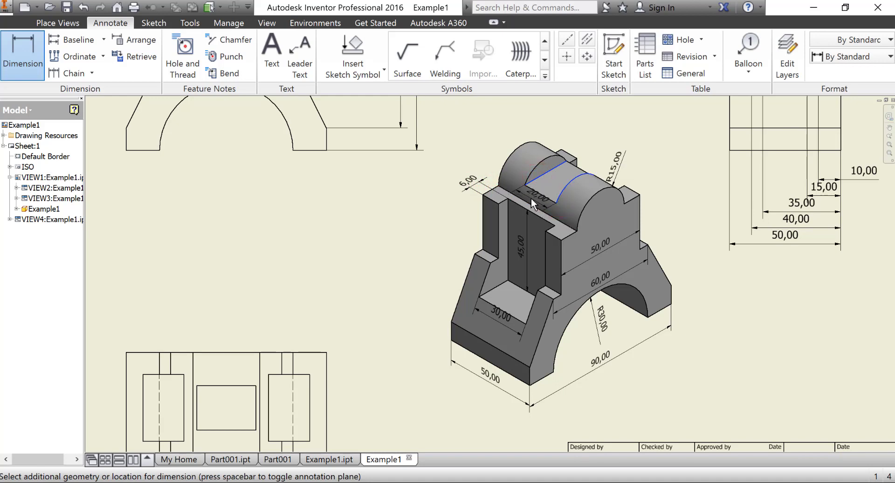
{"action": "left_click", "coordinate": [530, 197]}
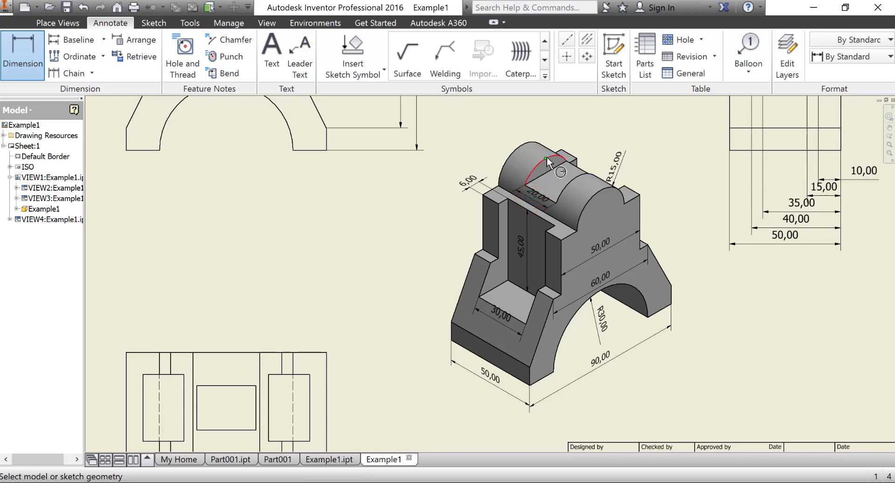
{"action": "left_click", "coordinate": [547, 160]}
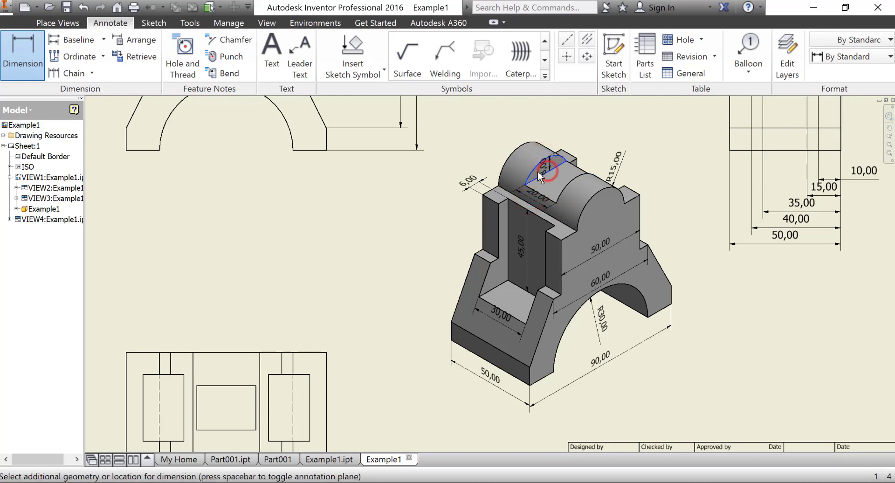
{"action": "left_click", "coordinate": [548, 167]}
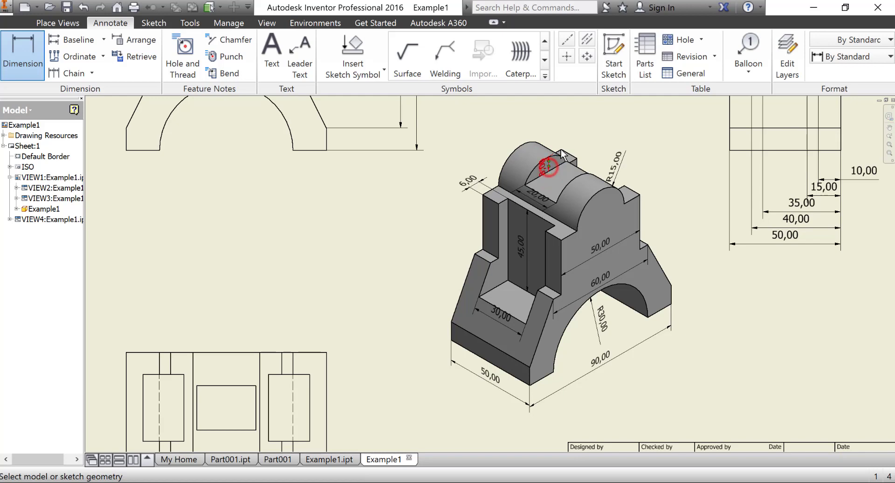
Add height dimensions from the base to the block's upper ledge and to the shoulder, placed to the right of the isometric view
{"action": "left_click", "coordinate": [637, 200]}
{"action": "left_click", "coordinate": [664, 308]}
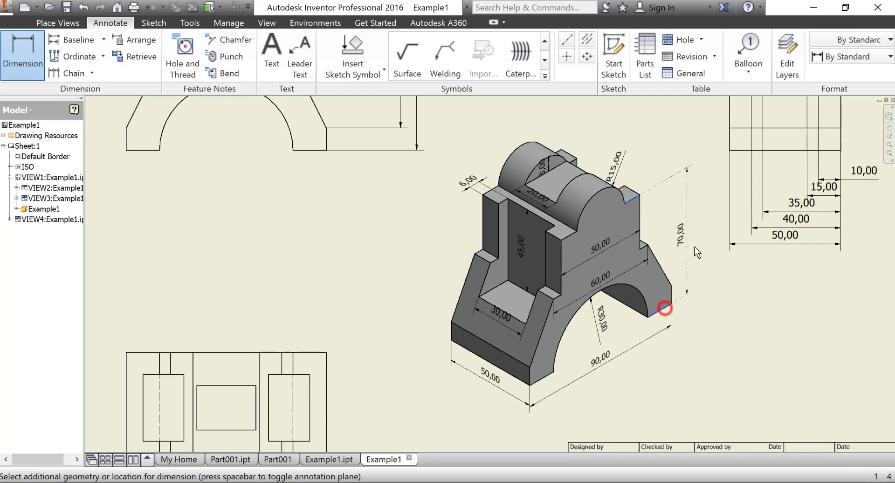
{"action": "left_click", "coordinate": [701, 239]}
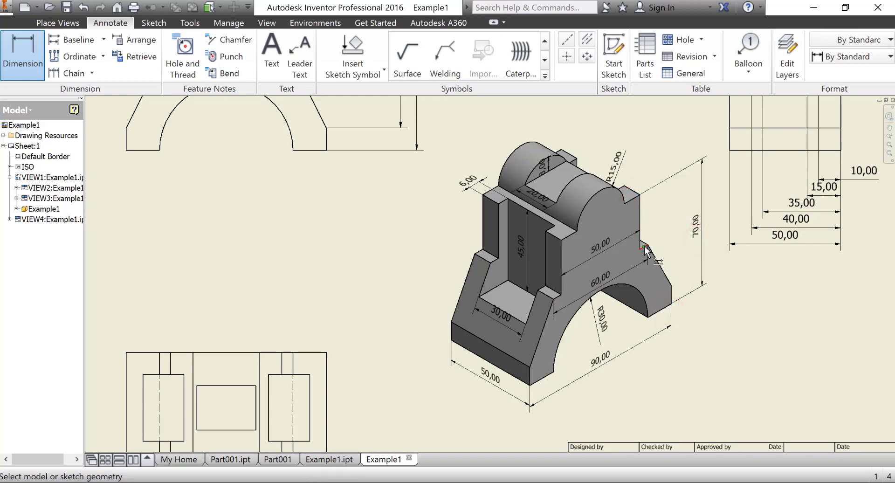
{"action": "left_click", "coordinate": [643, 246]}
{"action": "left_click", "coordinate": [665, 313]}
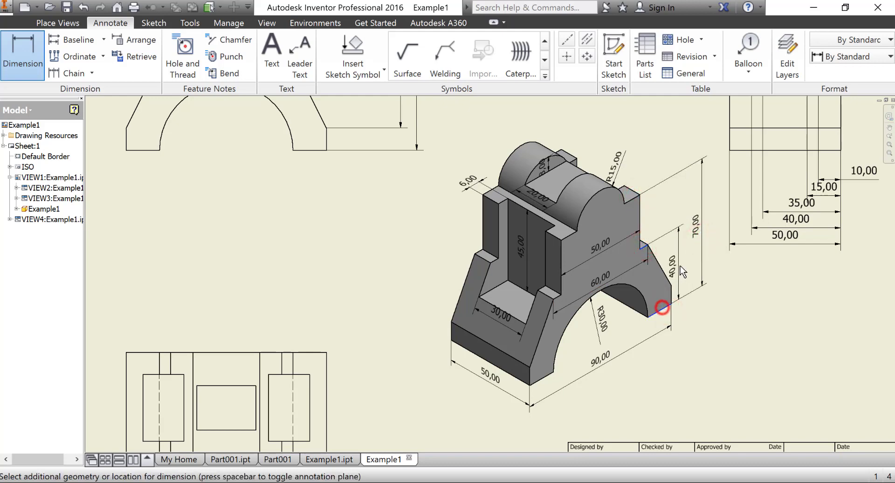
{"action": "left_click", "coordinate": [684, 259]}
Dimension the height of the front foot's vertical face in the isometric view, placed to its left
{"action": "middle_click_drag", "start_coordinate": [559, 216], "coordinate": [509, 211]}
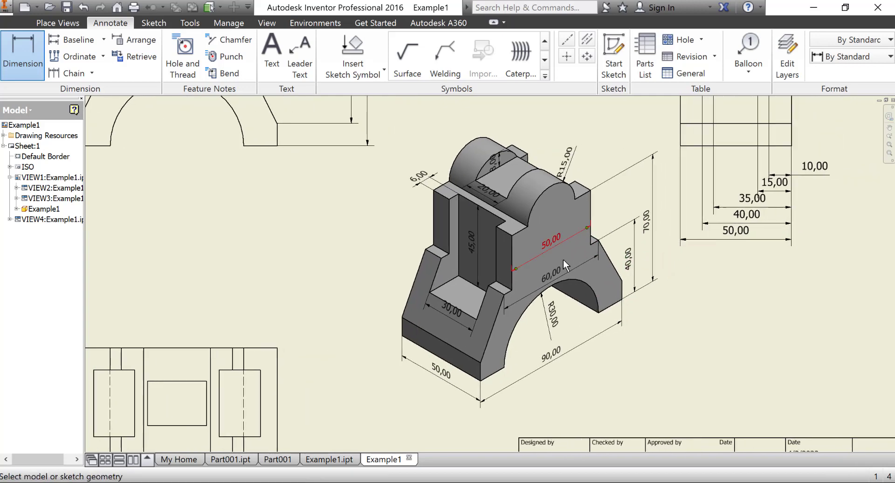
{"action": "scroll", "coordinate": [554, 267], "scroll_direction": "up", "scroll_amount": 5}
{"action": "middle_click_drag", "start_coordinate": [550, 269], "coordinate": [535, 291]}
{"action": "scroll", "coordinate": [530, 287], "scroll_direction": "down", "scroll_amount": 6}
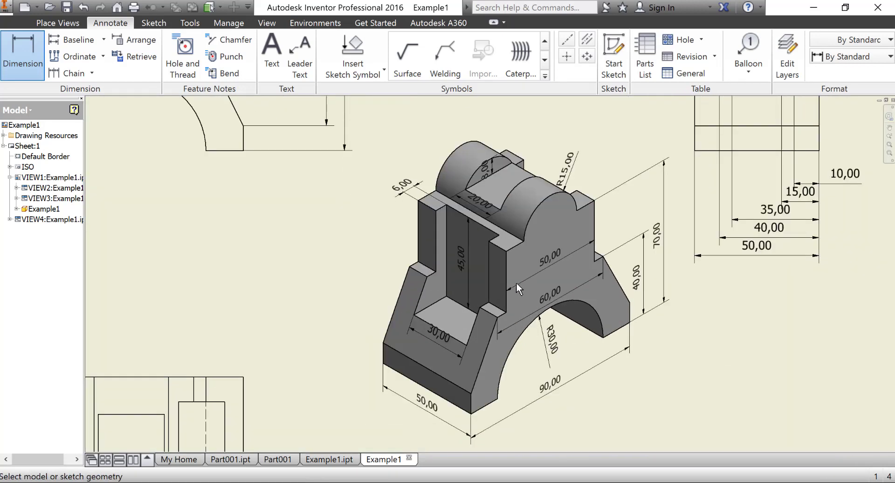
{"action": "mouse_move", "coordinate": [491, 269]}
{"action": "middle_mouse_down"}
{"action": "mouse_move", "coordinate": [464, 249]}
{"action": "mouse_move", "coordinate": [434, 257]}
{"action": "middle_mouse_up"}
{"action": "scroll", "coordinate": [527, 283], "scroll_direction": "up", "scroll_amount": 3}
{"action": "scroll", "coordinate": [397, 234], "scroll_direction": "down", "scroll_amount": 4}
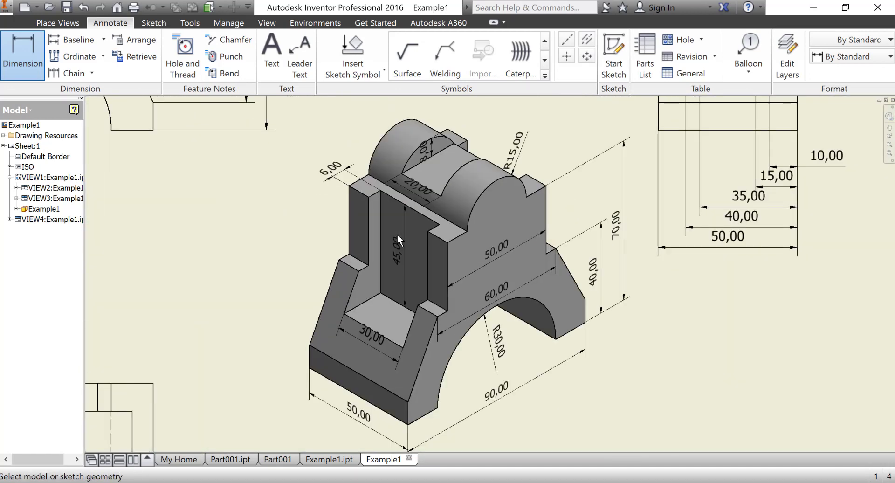
{"action": "left_click", "coordinate": [326, 354]}
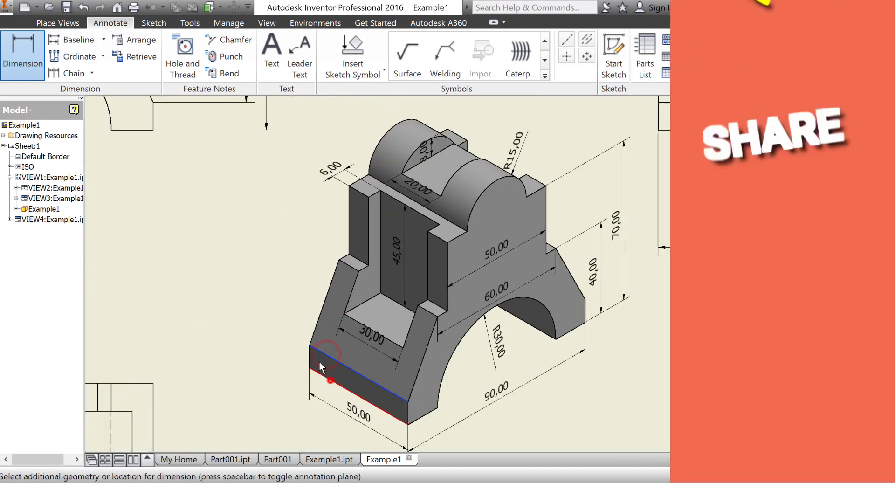
{"action": "left_click", "coordinate": [326, 373]}
{"action": "left_click", "coordinate": [293, 350]}
{"action": "scroll", "coordinate": [291, 347], "scroll_direction": "up", "scroll_amount": 4}
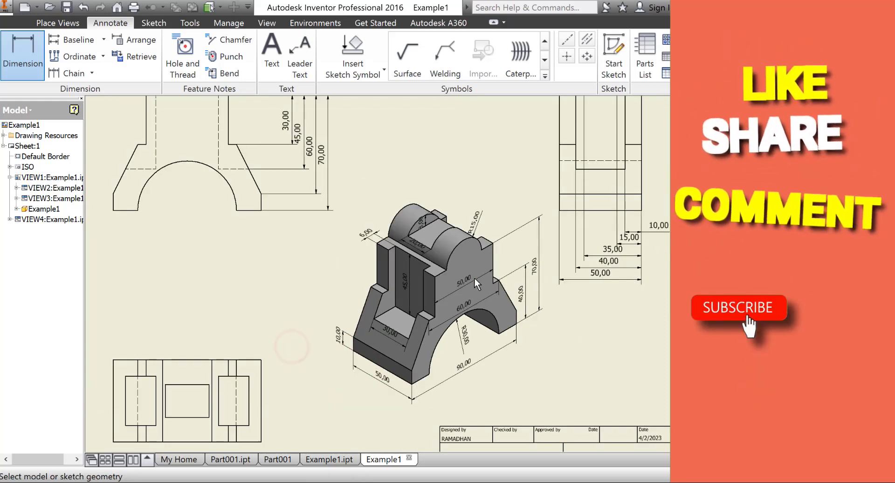
{"action": "scroll", "coordinate": [474, 278], "scroll_direction": "up", "scroll_amount": 5}
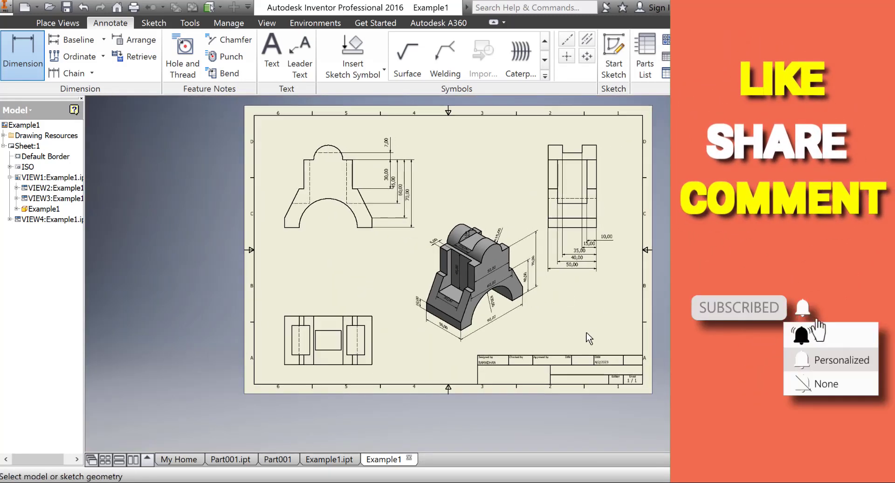
{"action": "scroll", "coordinate": [479, 288], "scroll_direction": "down", "scroll_amount": 5}
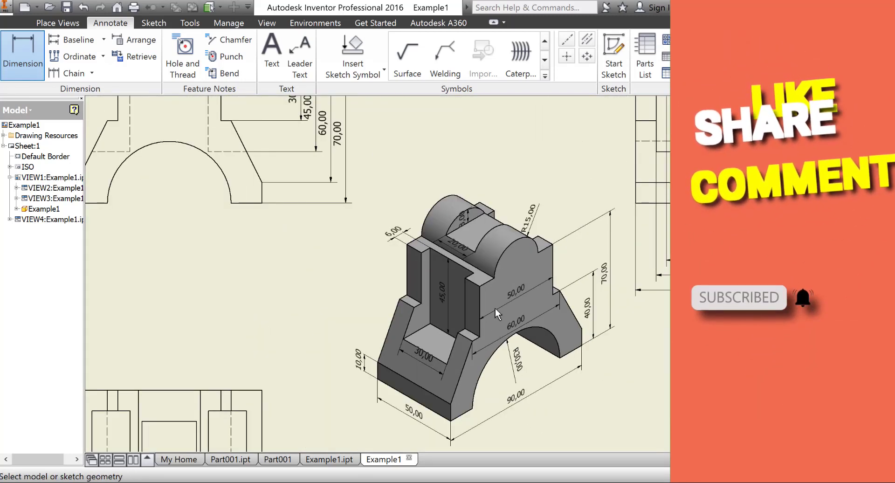
{"action": "middle_click_drag", "start_coordinate": [494, 308], "coordinate": [581, 241]}
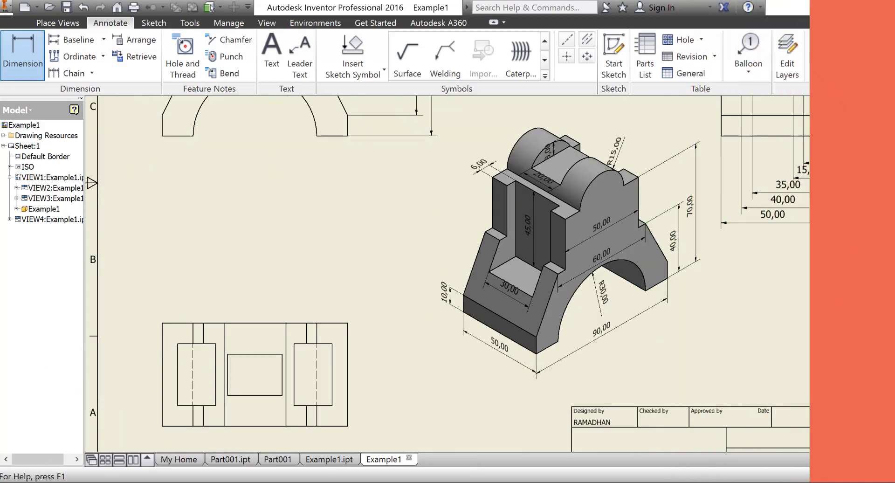